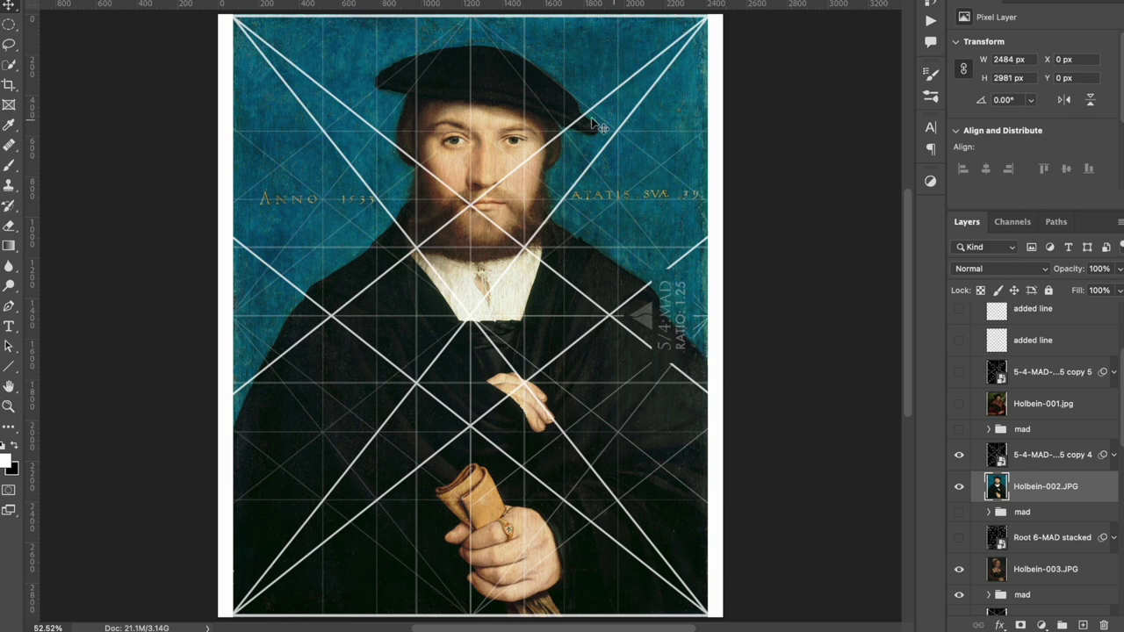
Examine how the hat, face, collar and hands of the Holbein-002 portrait line up with the 5:4 MAD grid
key(ctrl+plus)
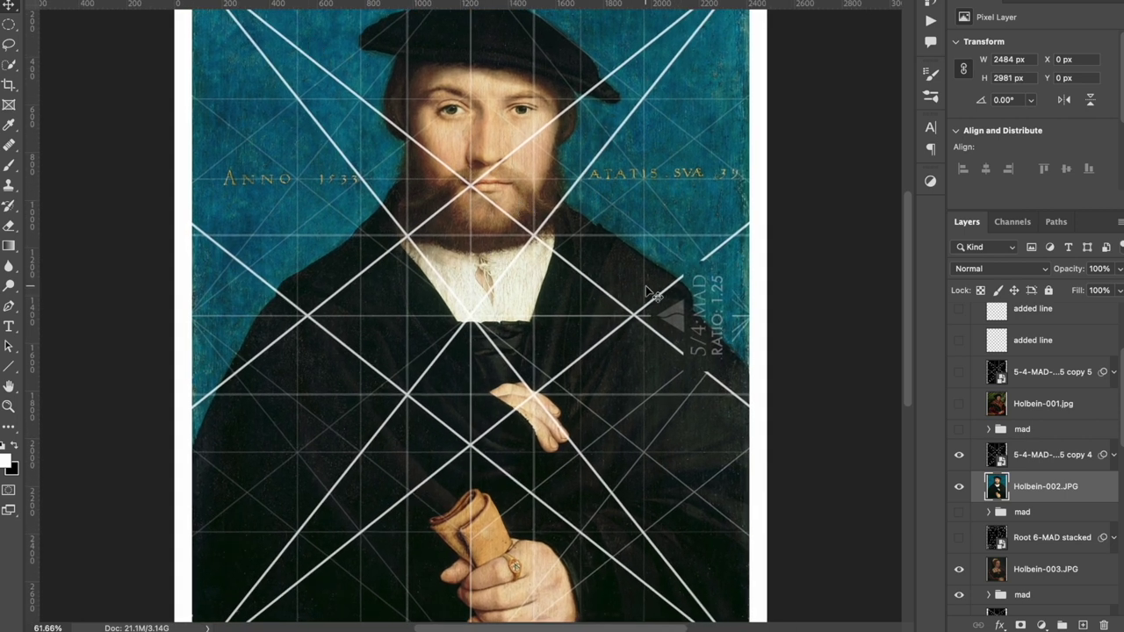
scroll(646, 280, up, 3)
scroll(646, 279, right, 2)
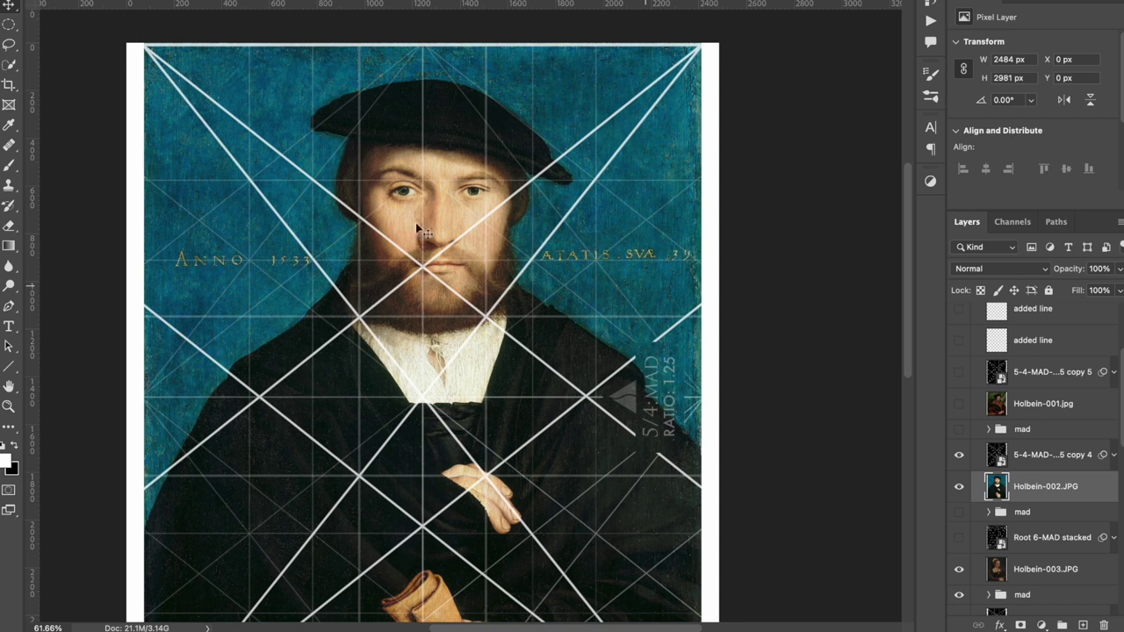
scroll(336, 312, up, 3)
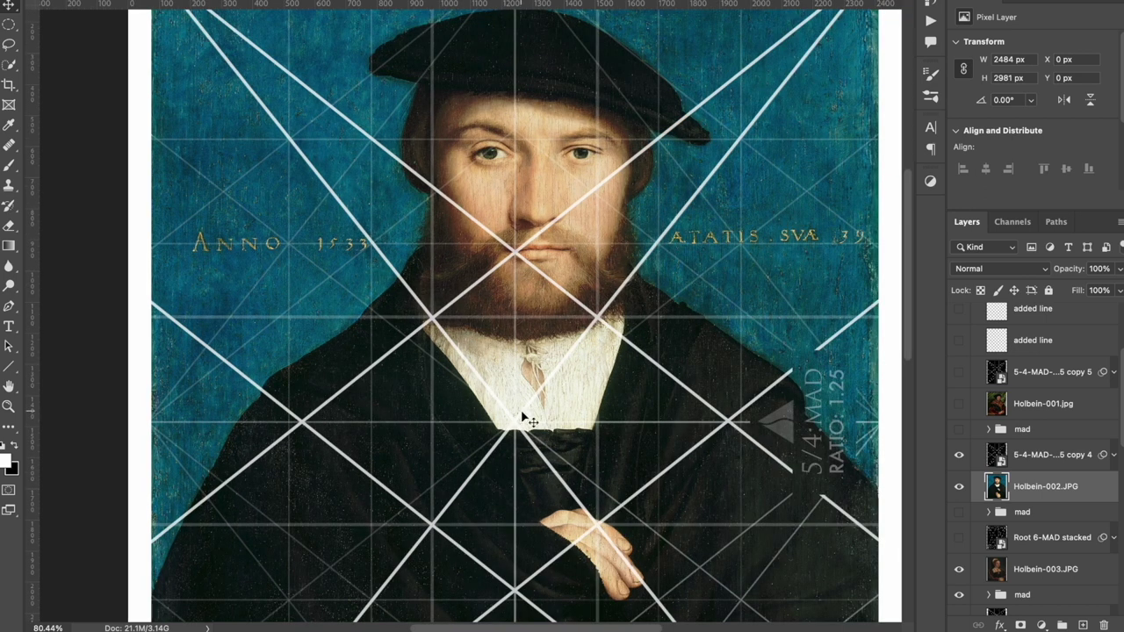
key(ctrl+plus)
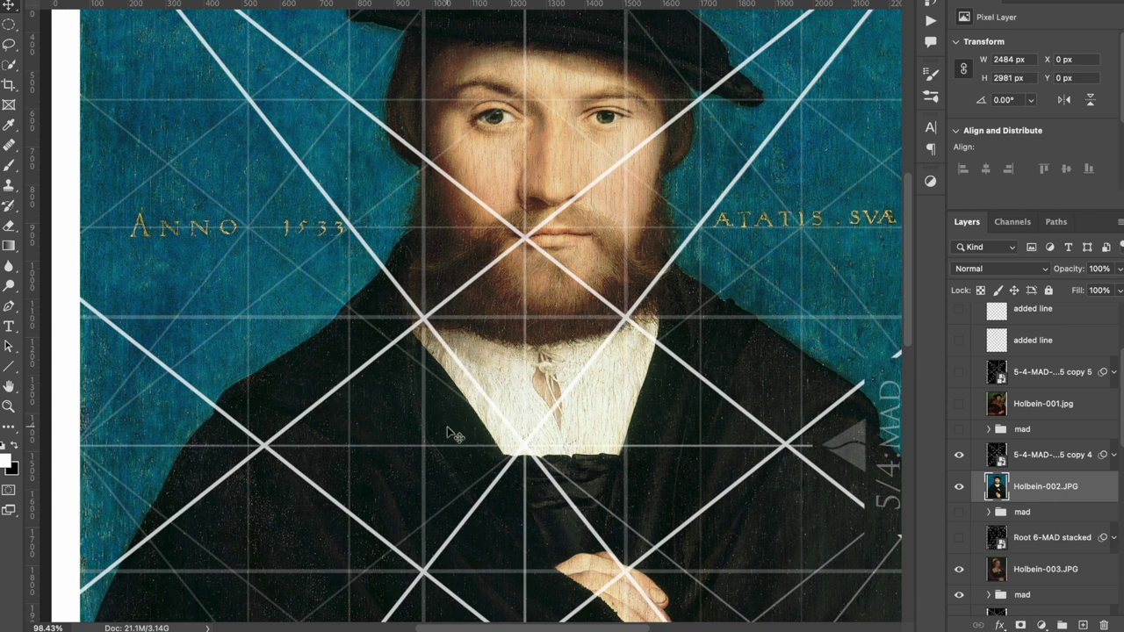
key(ctrl+plus)
key(ctrl+minus)
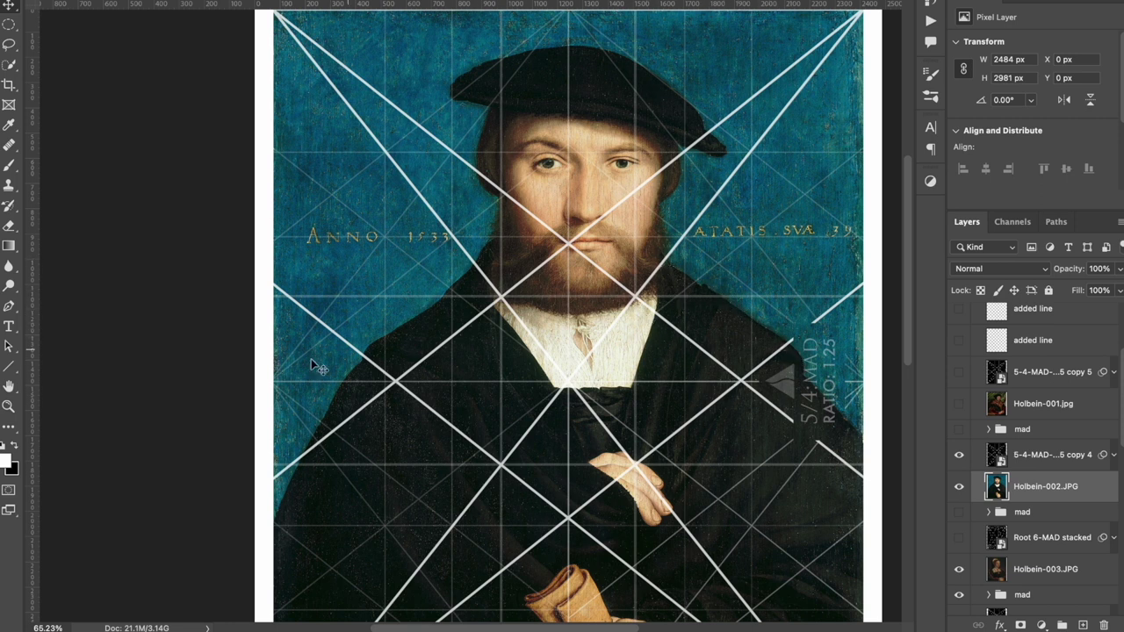
drag(672, 99, 554, 191)
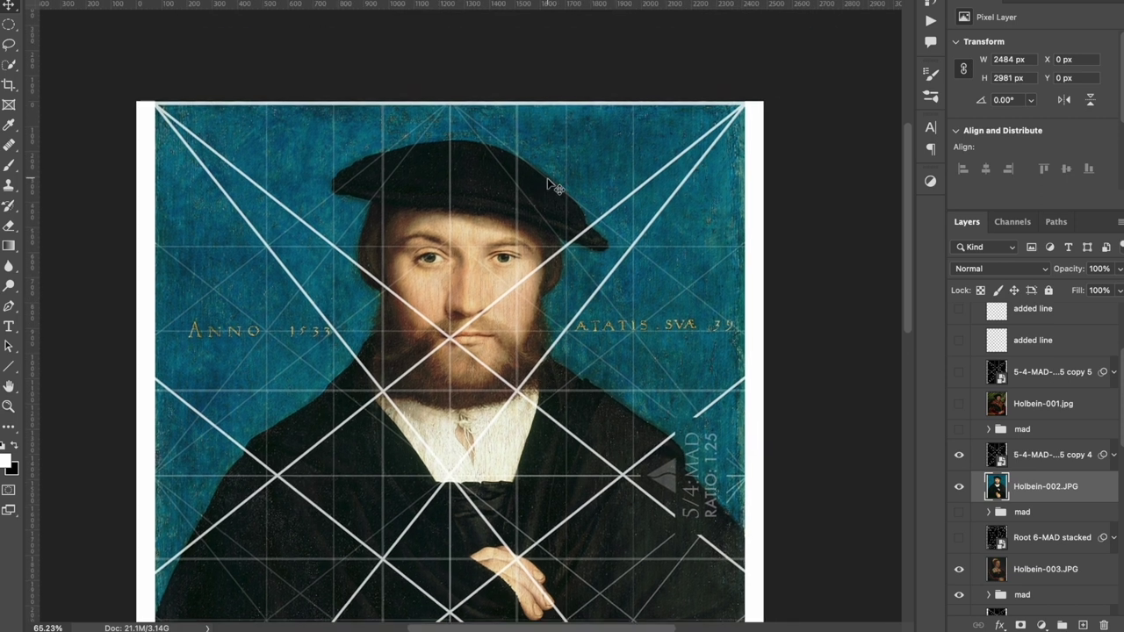
key(ctrl+plus)
key(space)
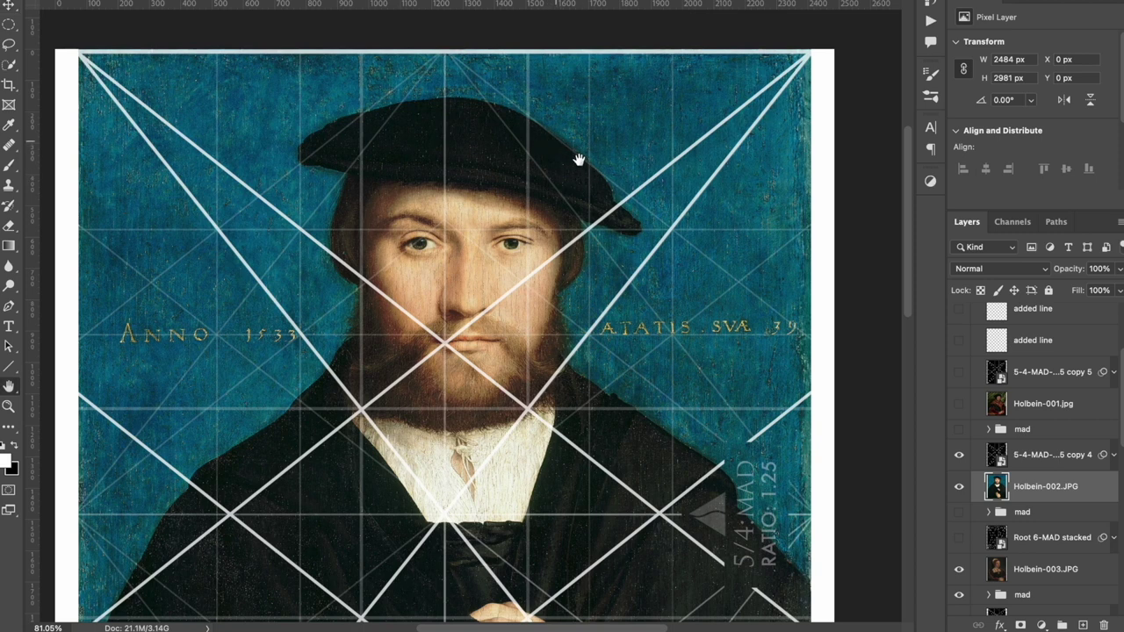
scroll(537, 145, down, 5)
scroll(537, 145, down, 2)
scroll(538, 145, up, 3)
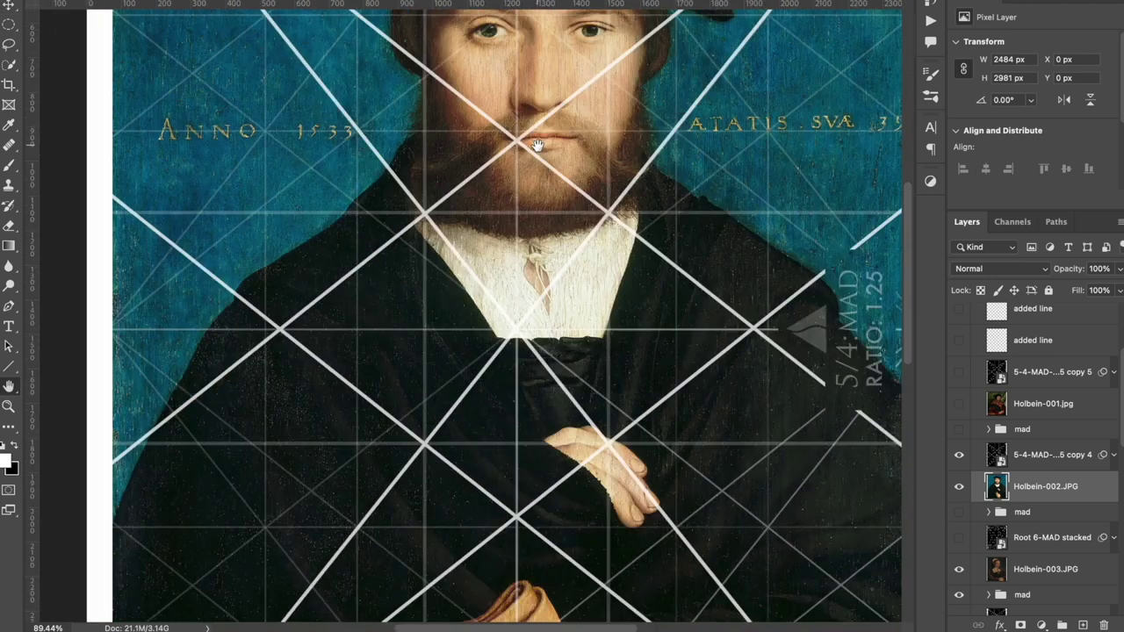
scroll(537, 145, up, 1)
scroll(537, 145, down, 4)
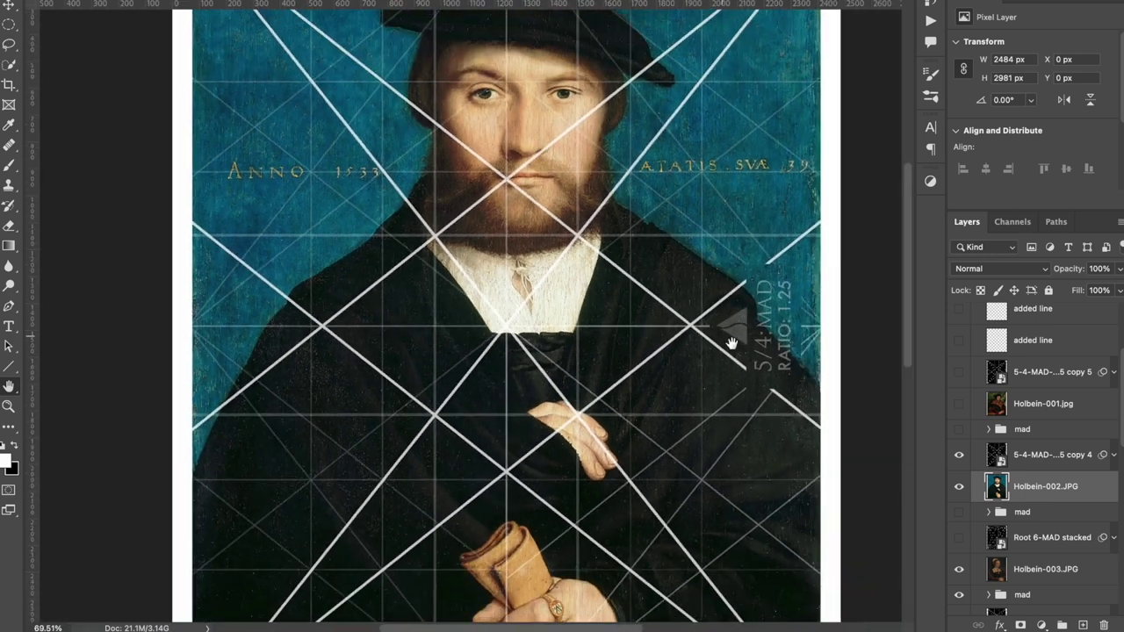
scroll(660, 266, down, 3)
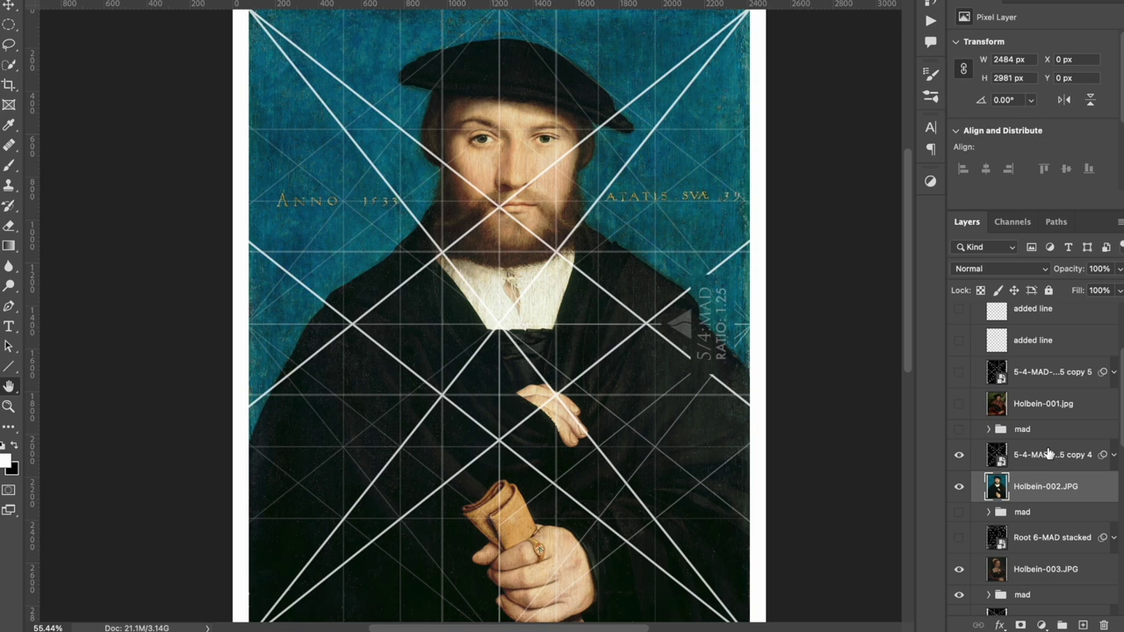
Toggle the mad group above the 5-4-MAD copy 4 layer to compare grids, leaving the denser grid displayed
click(961, 429)
click(963, 429)
click(963, 430)
click(964, 429)
click(964, 430)
click(965, 431)
click(964, 430)
click(964, 430)
click(959, 430)
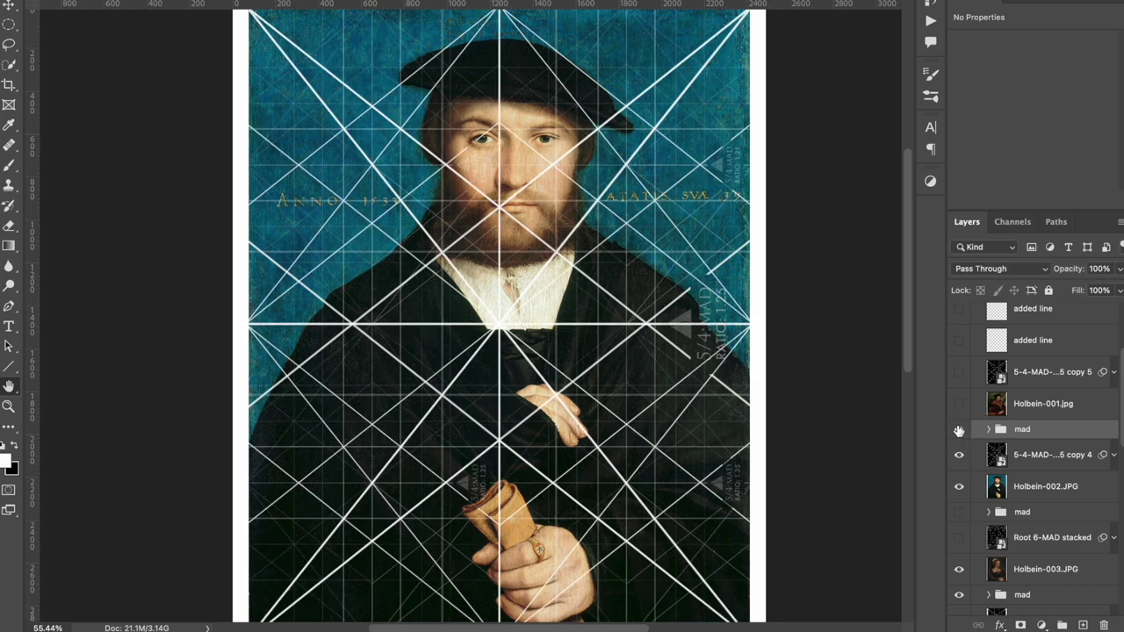
Examine how the hat, face, collar and shoulders follow the lines of the denser 5:4 MAD grid
scroll(347, 400, up, 5)
scroll(347, 400, down, 3)
scroll(347, 401, up, 3)
scroll(346, 401, right, 2)
scroll(346, 401, down, 4)
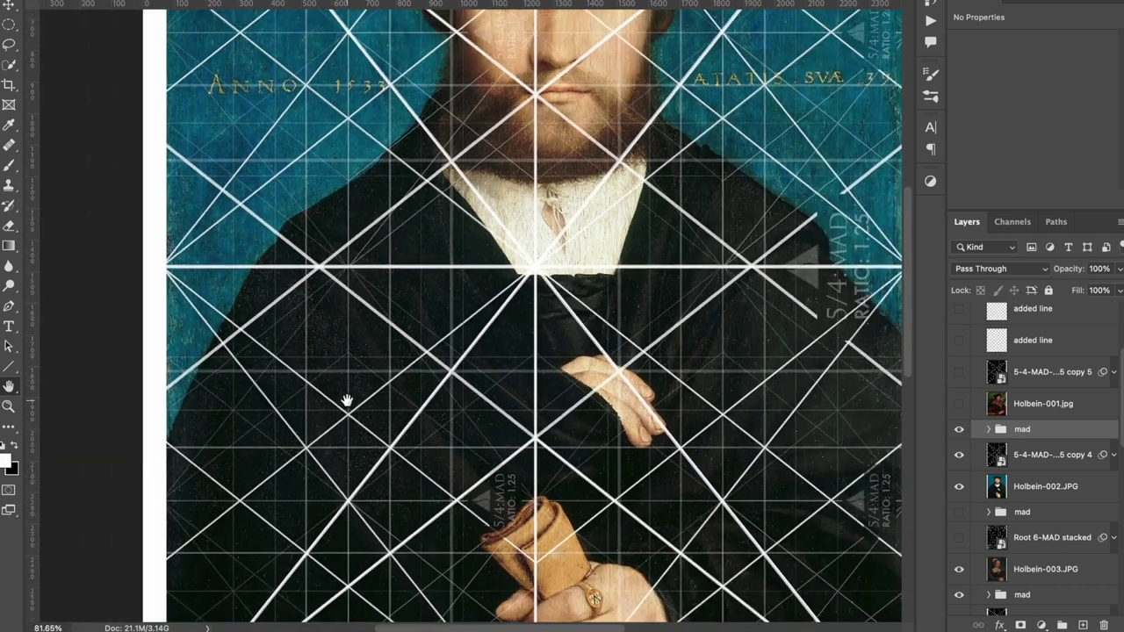
scroll(512, 277, up, 4)
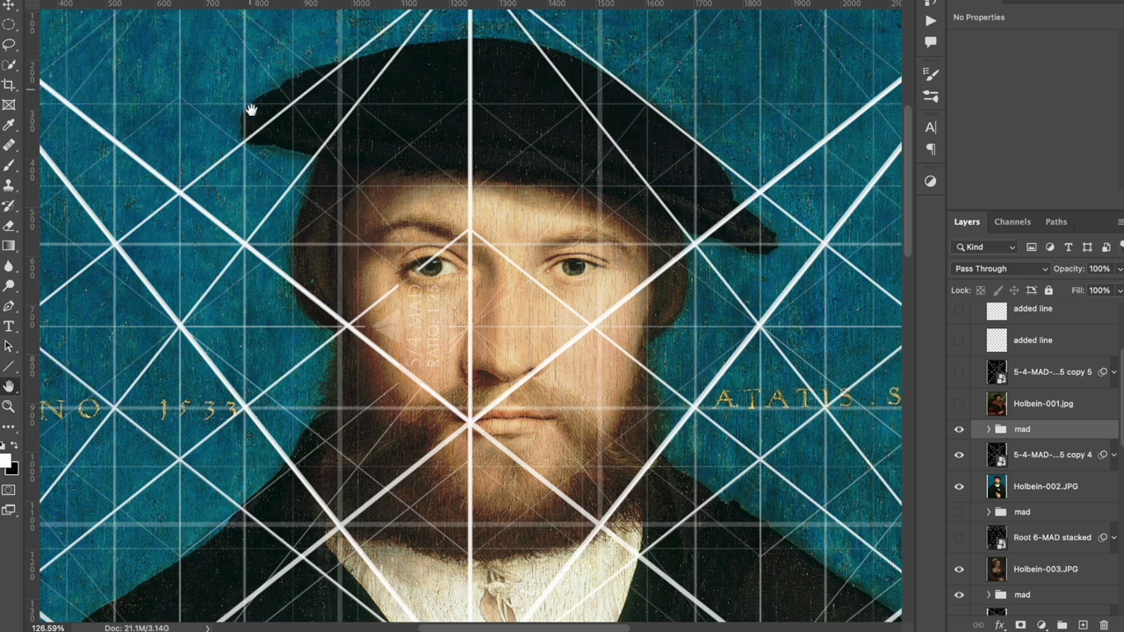
scroll(389, 140, down, 3)
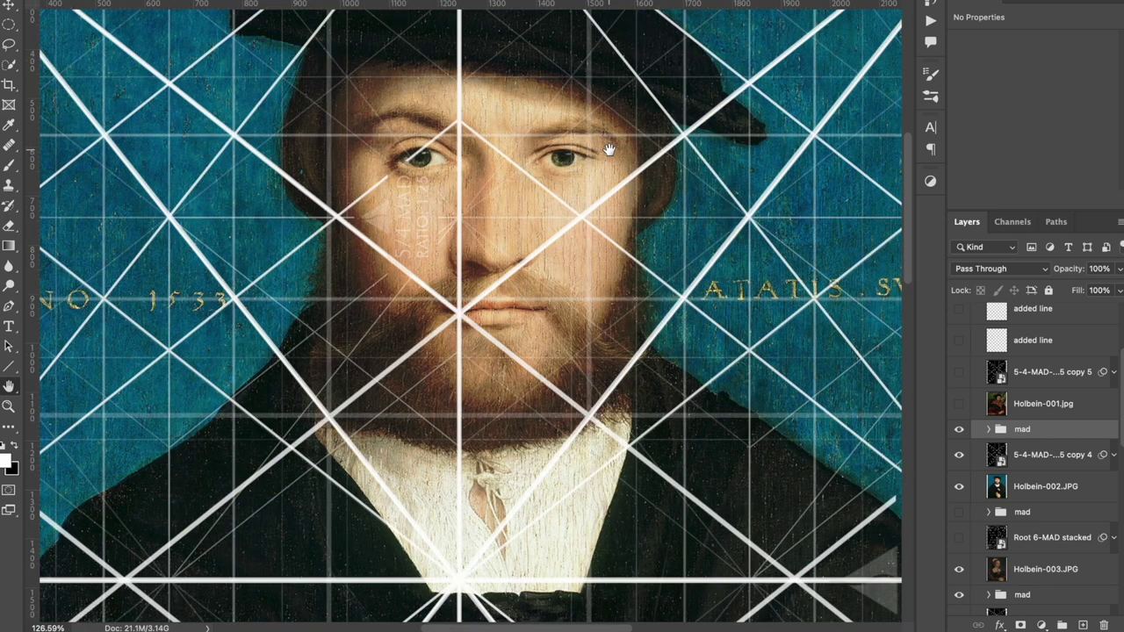
scroll(612, 154, down, 4)
scroll(613, 145, up, 2)
scroll(614, 58, down, 5)
scroll(615, 58, left, 4)
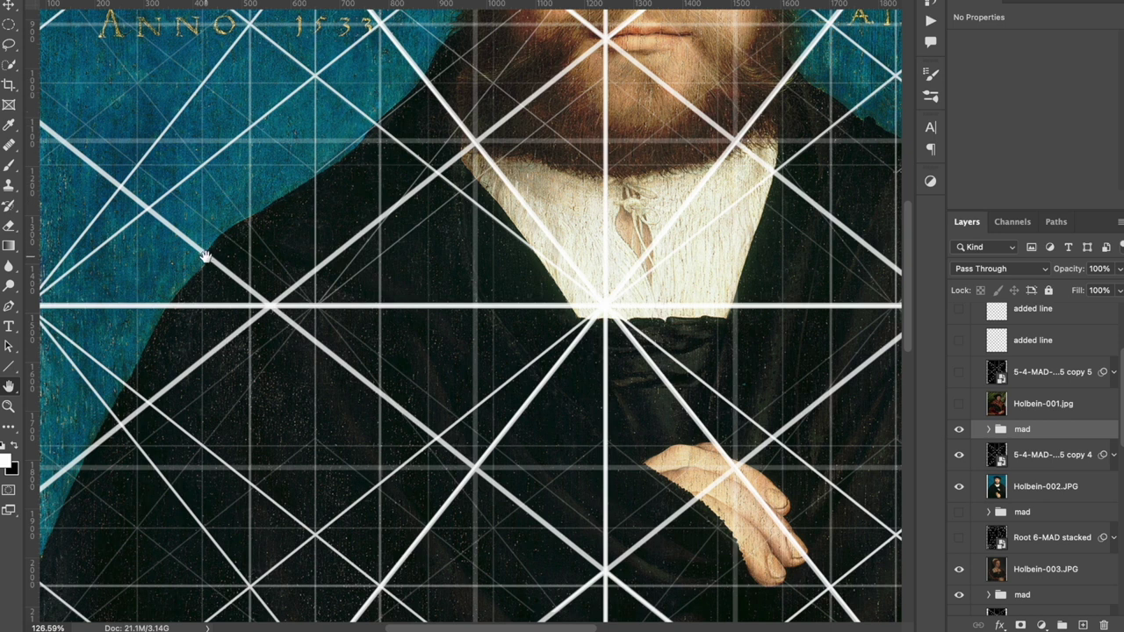
scroll(414, 160, down, 2)
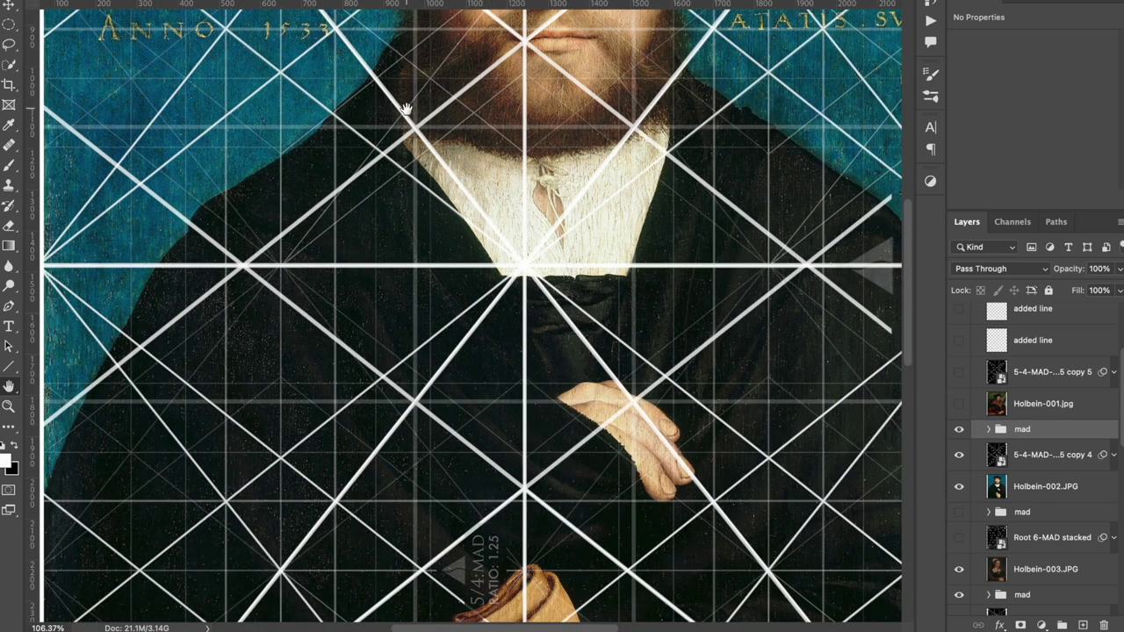
scroll(532, 277, right, 5)
scroll(531, 276, up, 2)
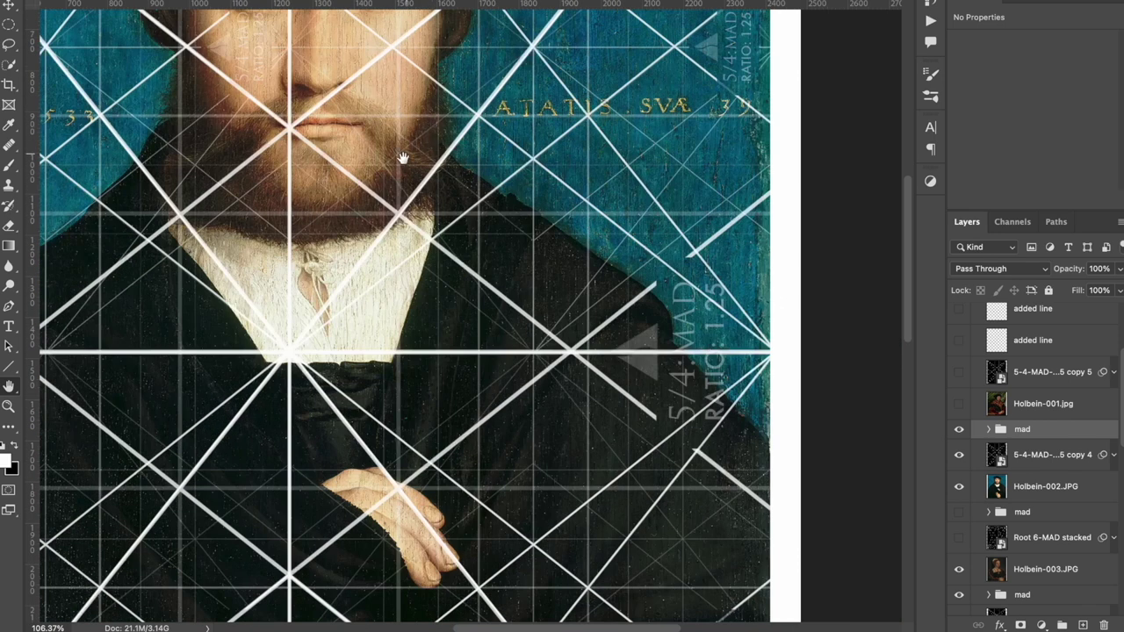
scroll(423, 276, up, 2)
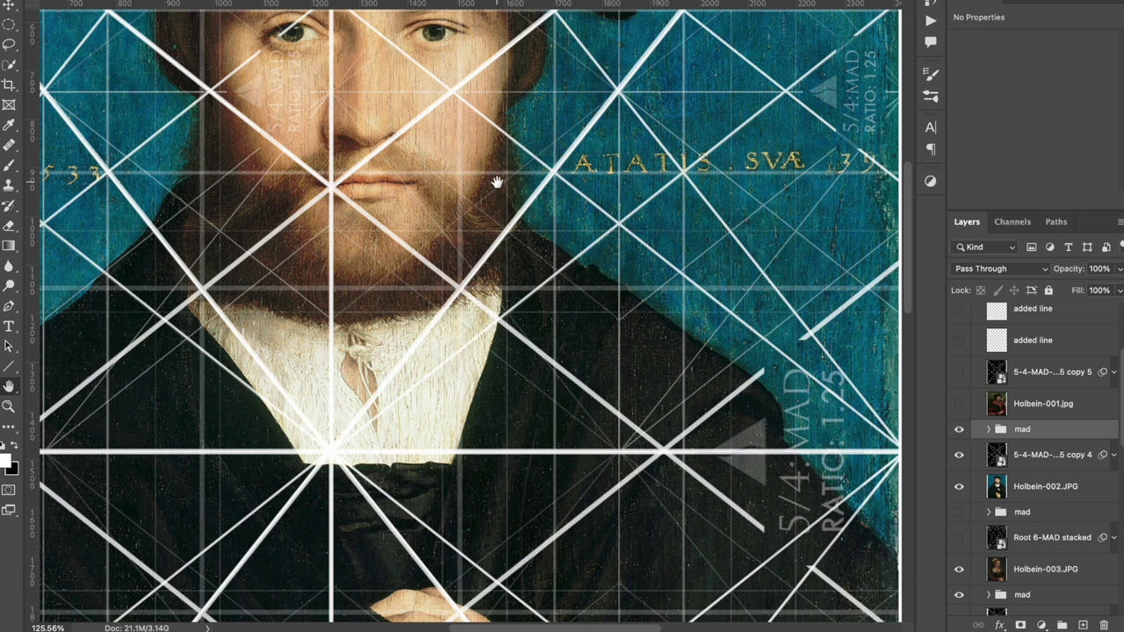
drag(498, 157, 463, 138)
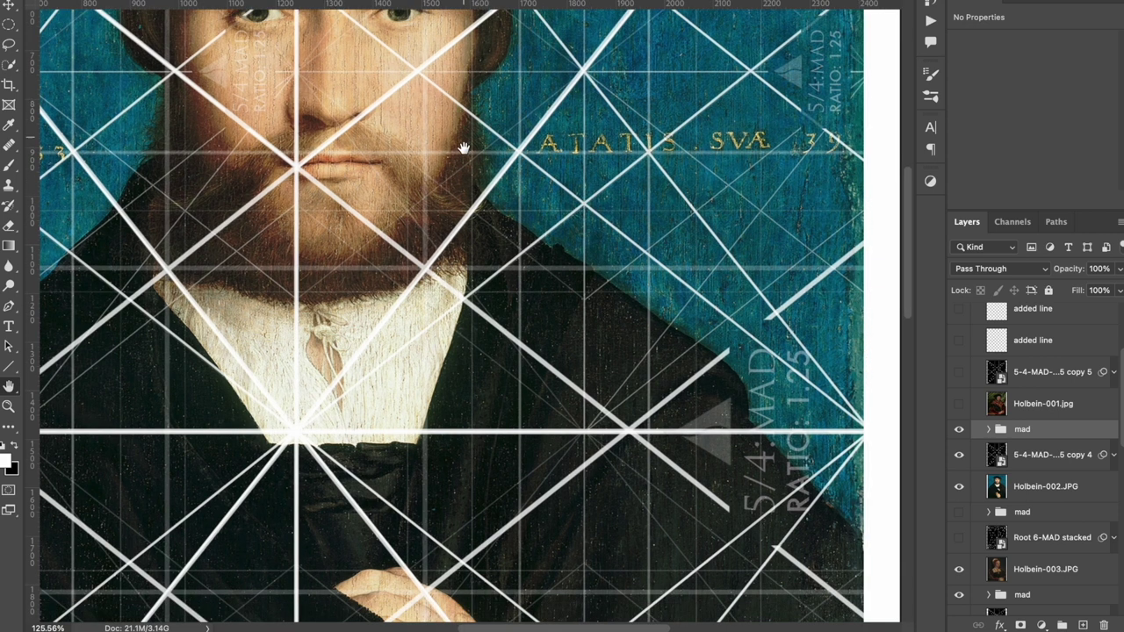
Examine how both hands, the fingers and the rolled glove align with the grid's diagonals and intersections
drag(470, 218, 370, 60)
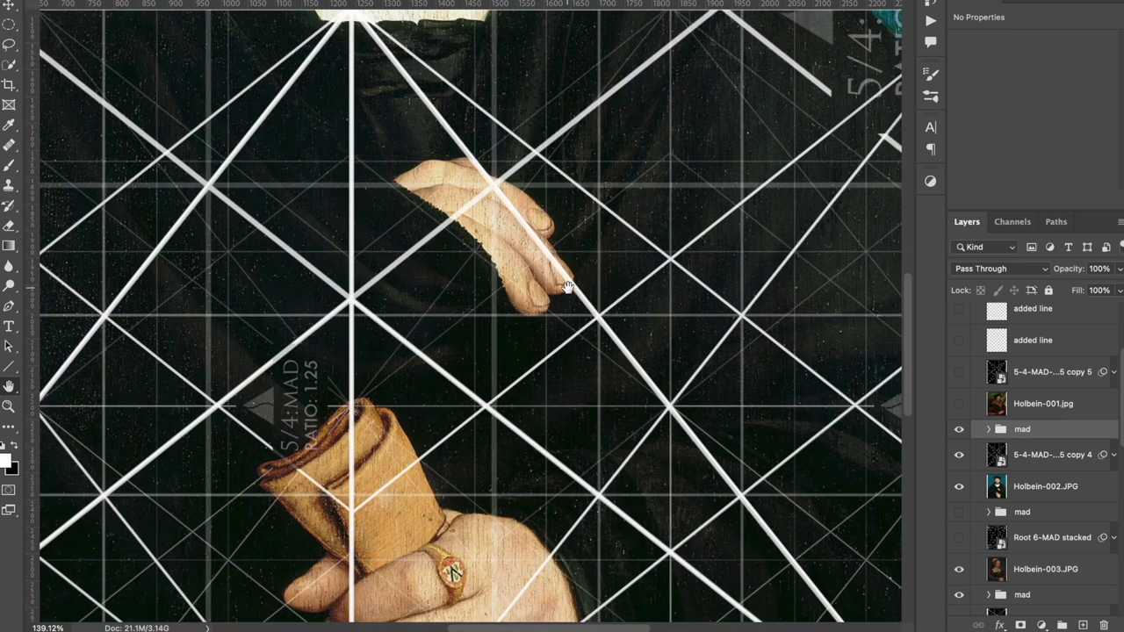
scroll(567, 288, down, 1)
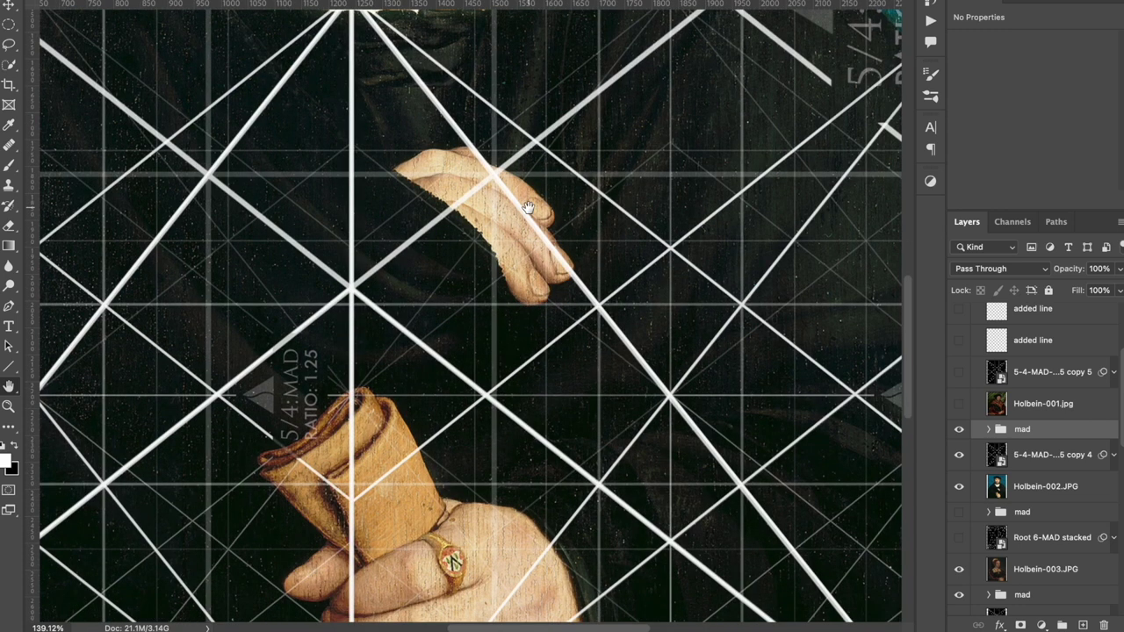
scroll(439, 186, right, 2)
scroll(439, 186, up, 1)
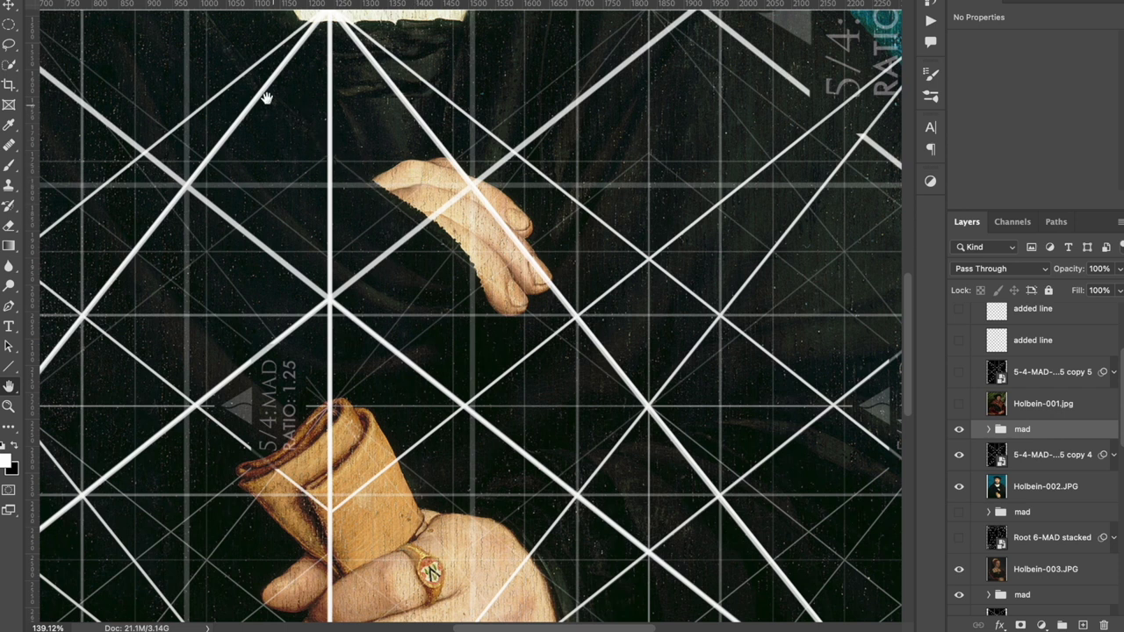
scroll(404, 350, down, 5)
scroll(405, 350, left, 3)
scroll(409, 348, down, 2)
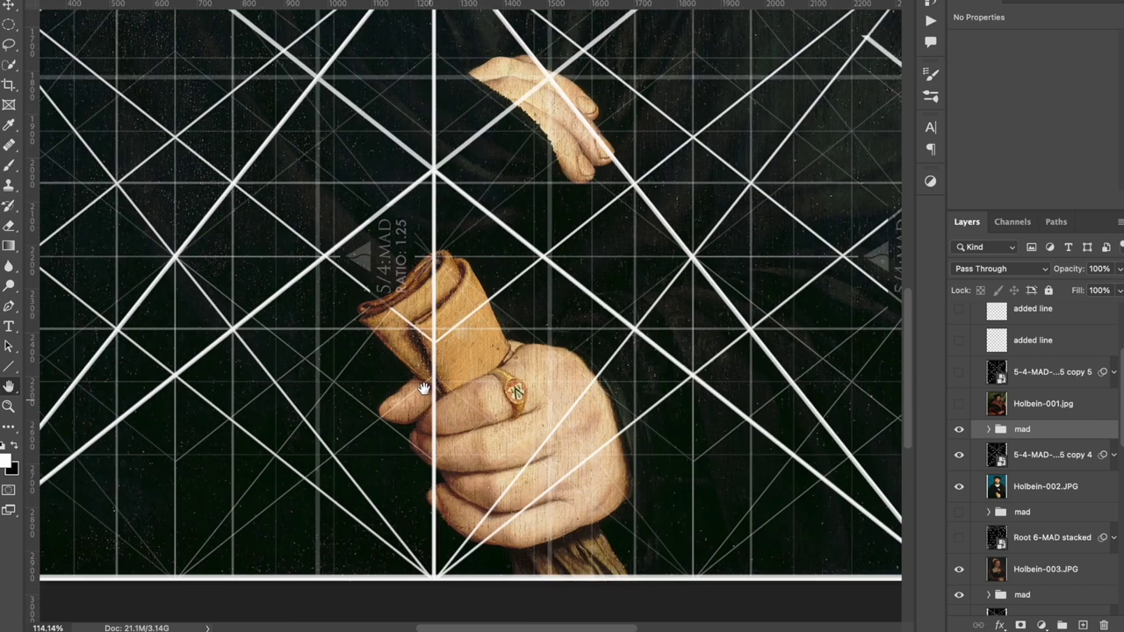
scroll(417, 369, up, 3)
scroll(407, 413, down, 1)
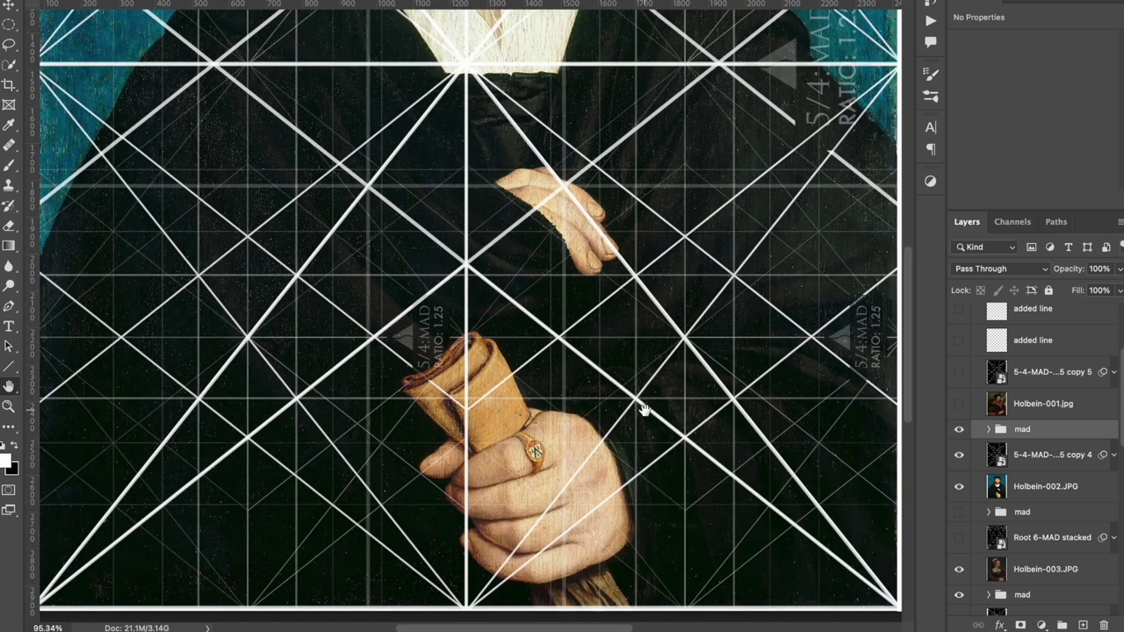
Fit the whole portrait in view and show the Holbein-001.jpg painting over it and its grids
key(ctrl+0)
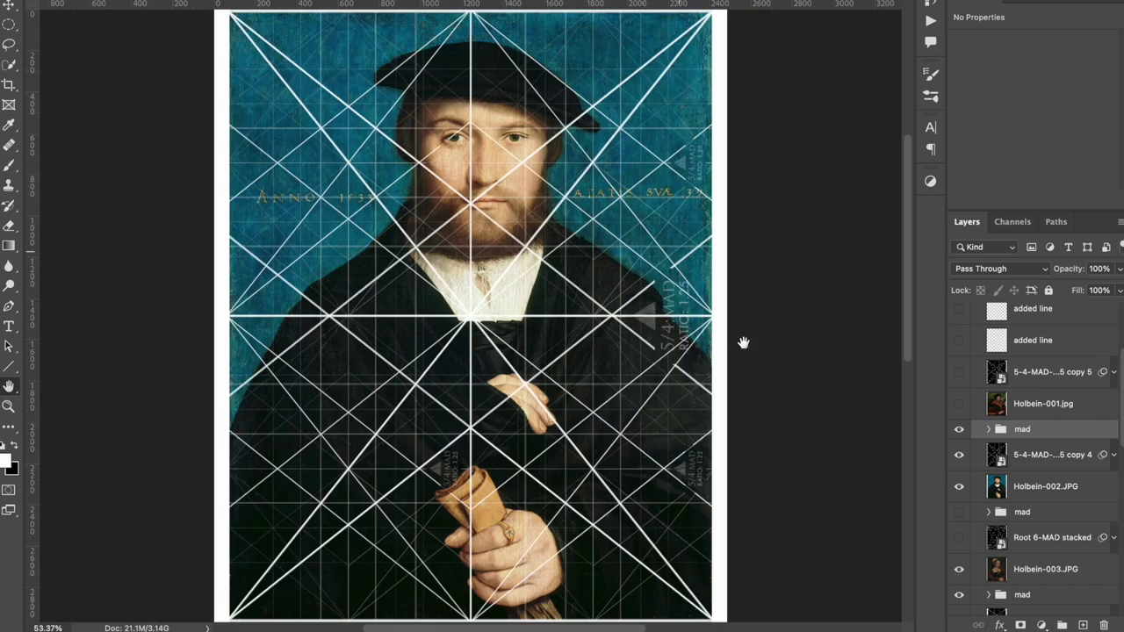
click(959, 406)
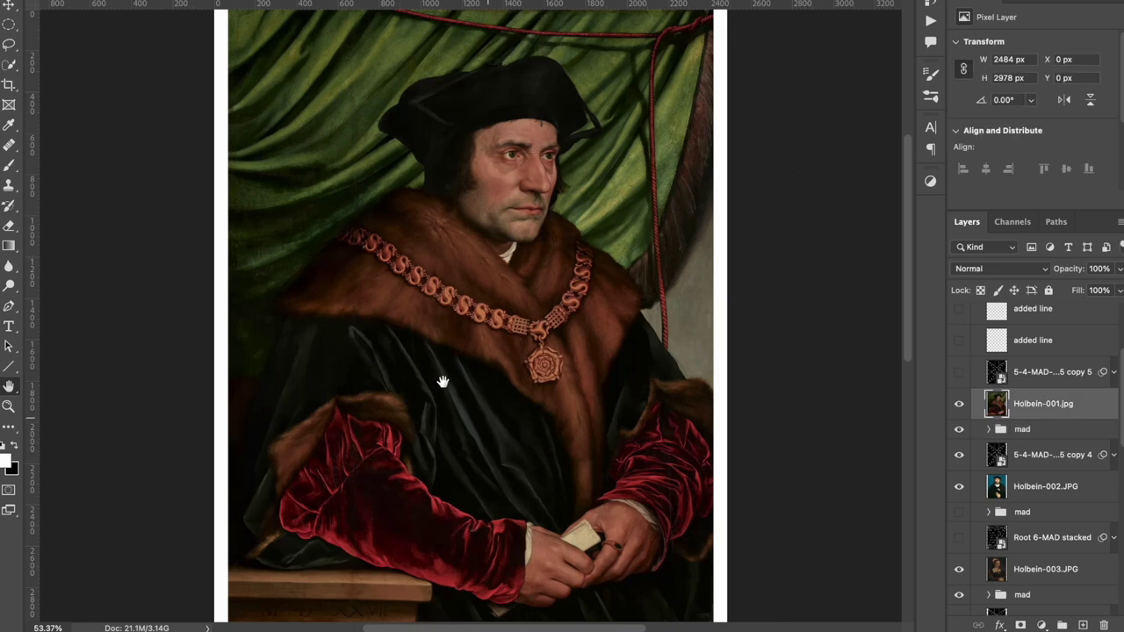
Examine the Holbein-001 painting's face, hat, fur collar, chain, sleeves, hands and curtain without a grid
scroll(444, 372, up, 6)
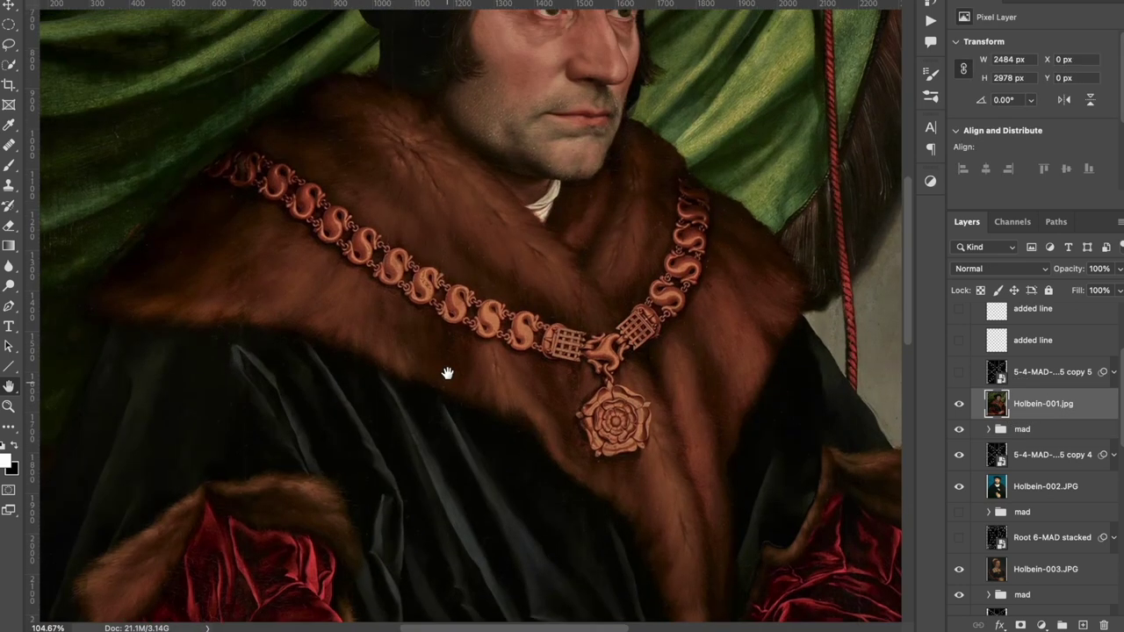
scroll(447, 374, down, 2)
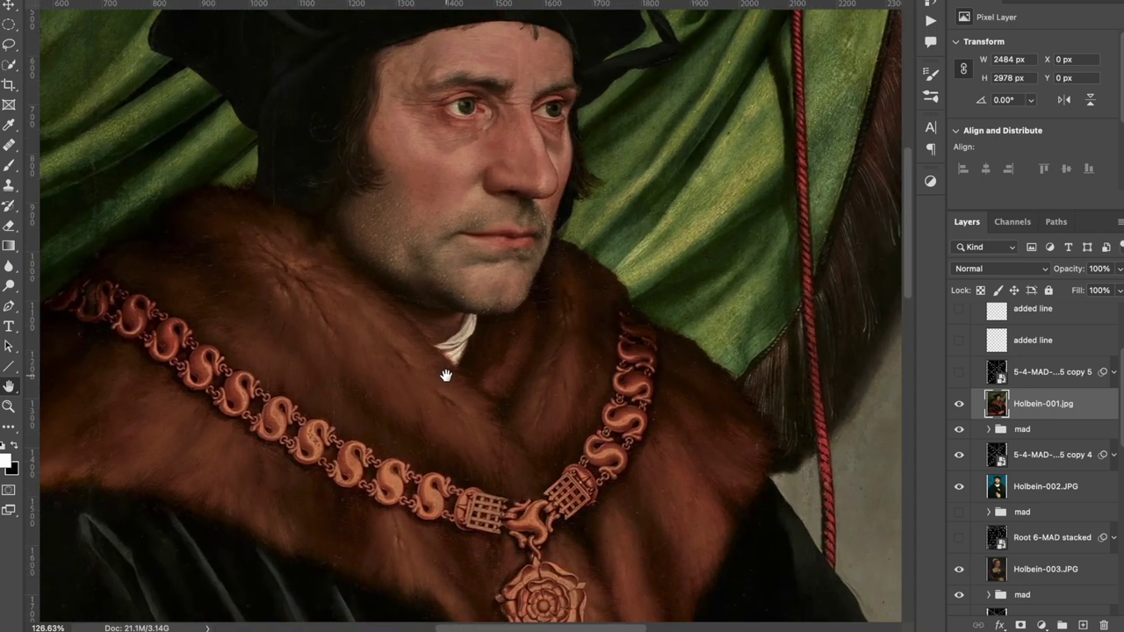
scroll(446, 376, down, 1)
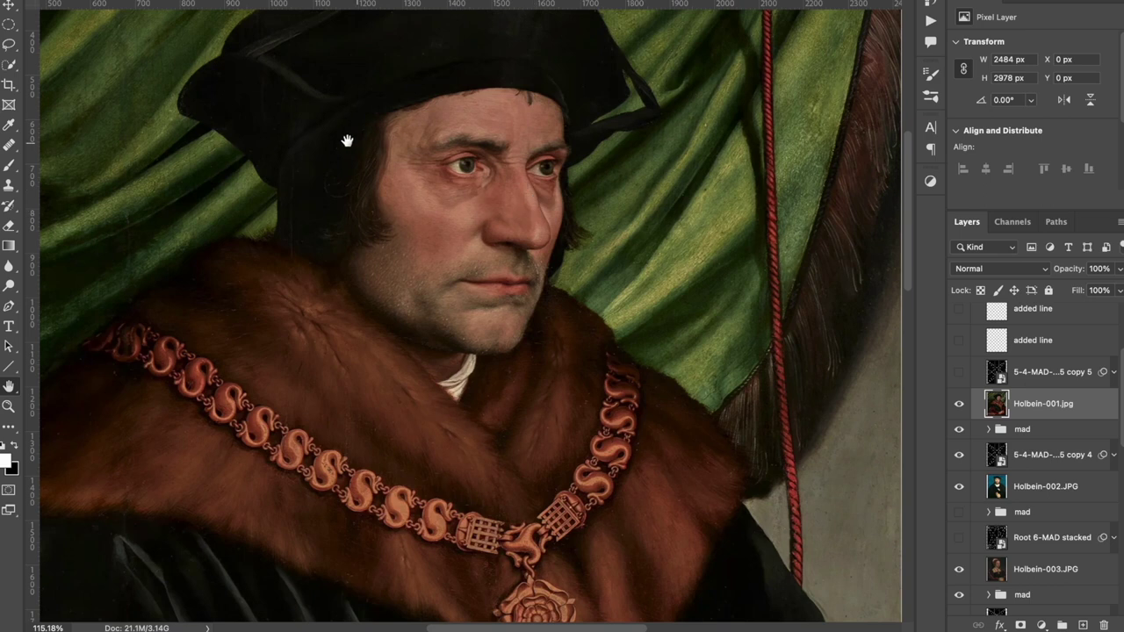
scroll(239, 139, up, 2)
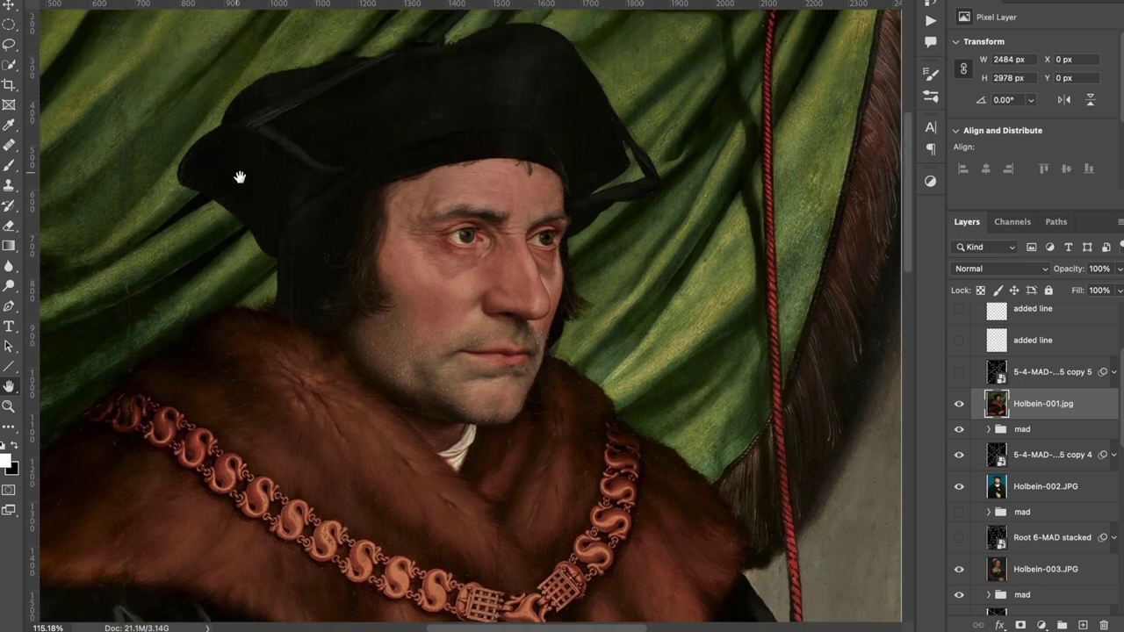
scroll(260, 204, down, 6)
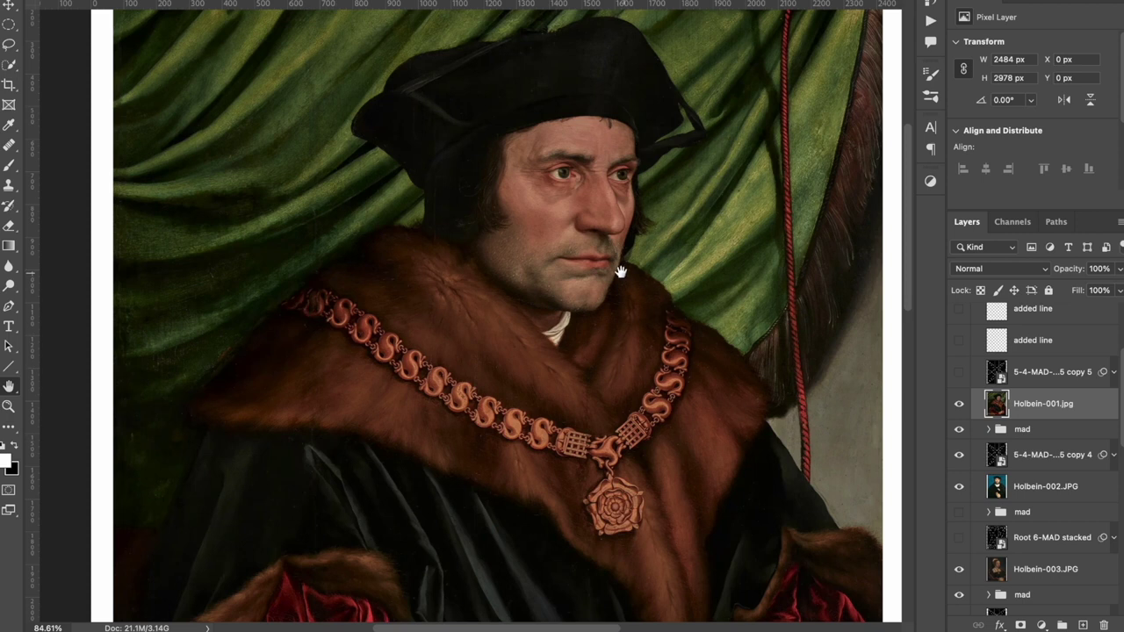
scroll(705, 354, down, 3)
scroll(705, 354, down, 3)
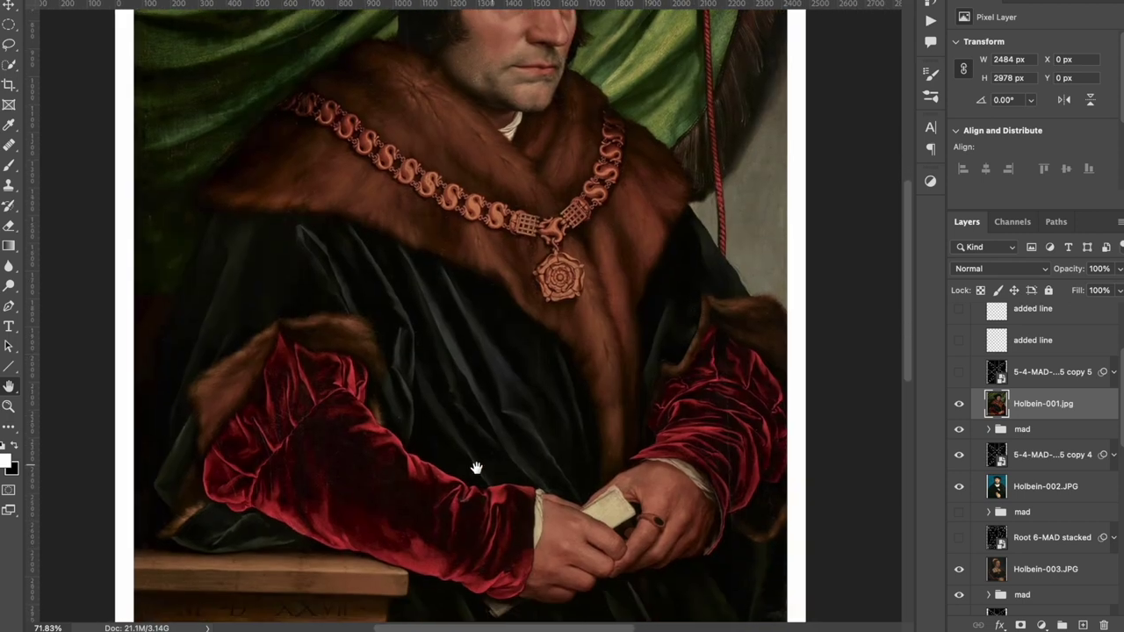
scroll(534, 472, up, 3)
scroll(534, 469, down, 3)
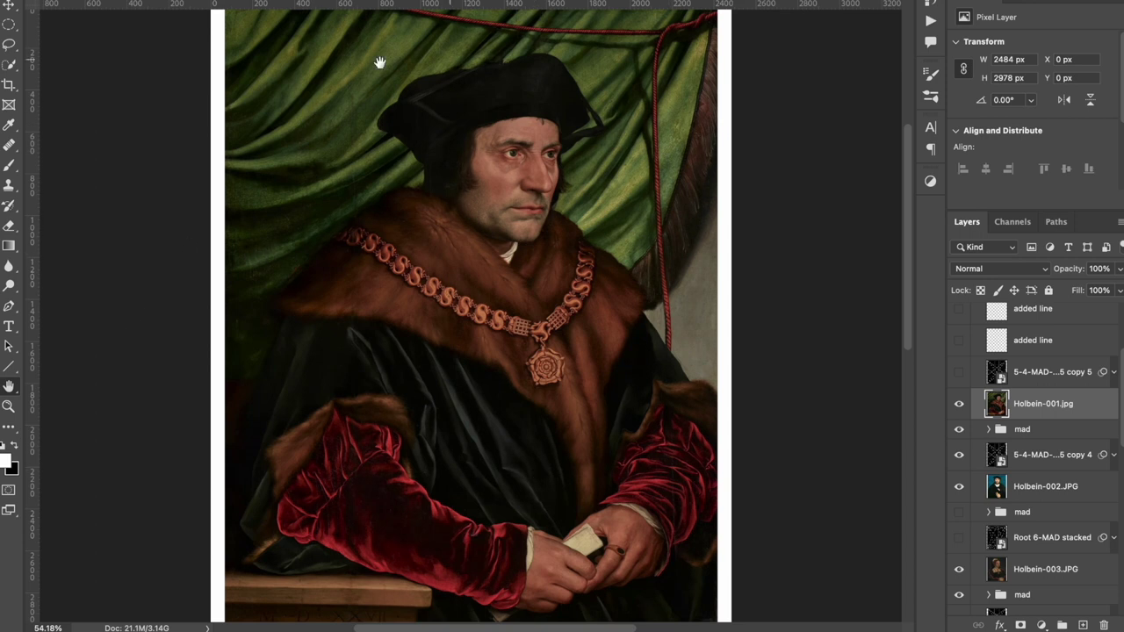
scroll(763, 325, up, 3)
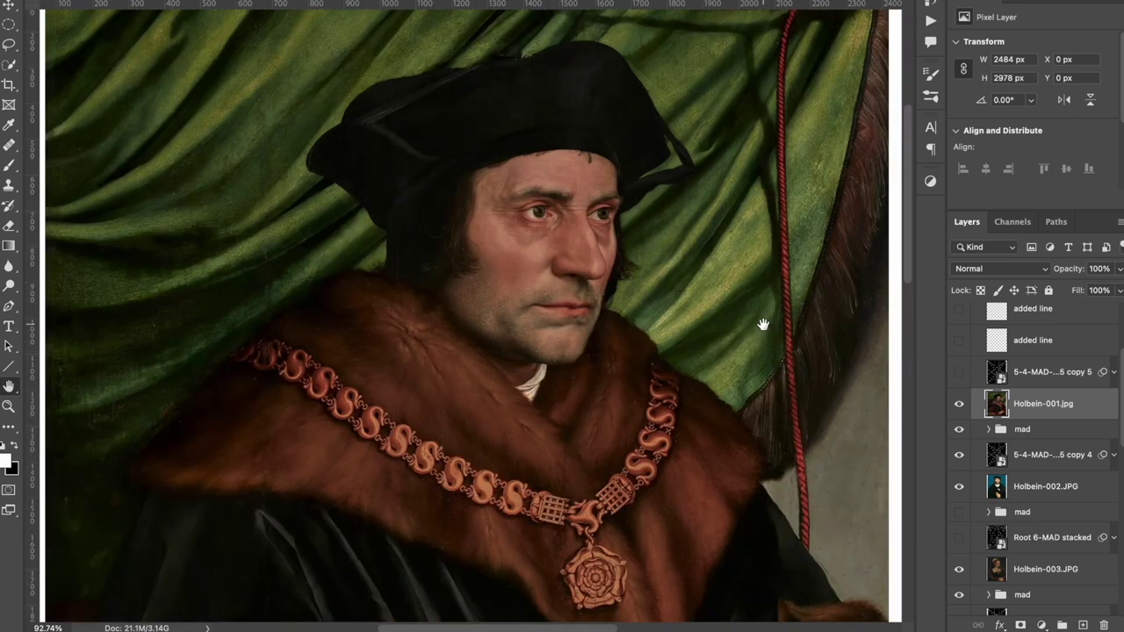
scroll(782, 334, down, 2)
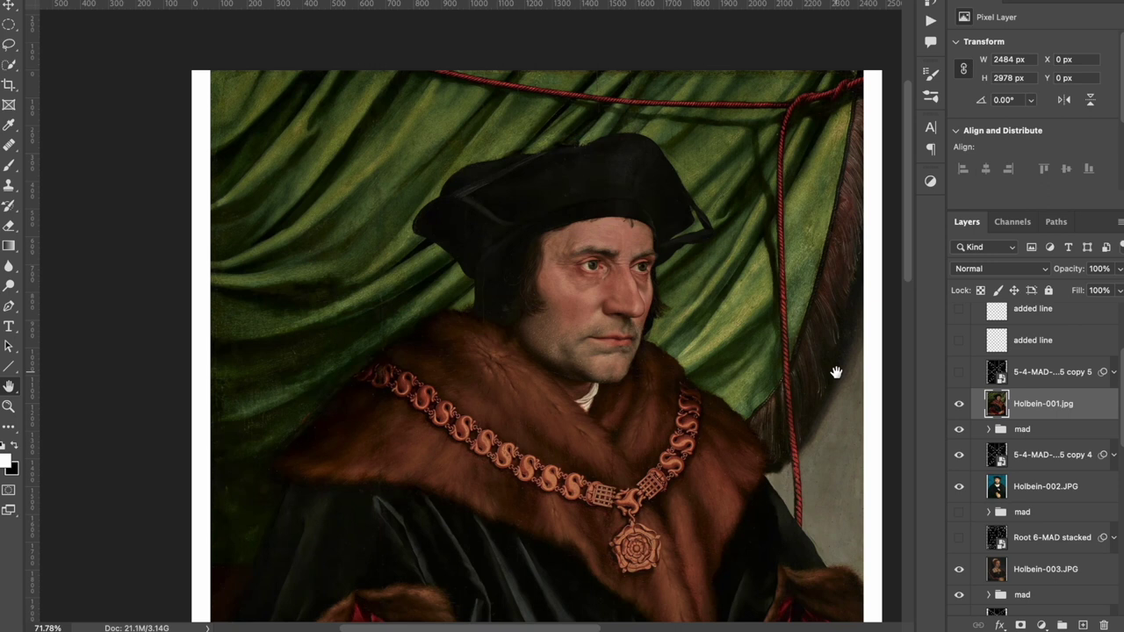
Show the 5-4-MAD copy 5 grid over the Holbein-001 painting and check it against the face, fur collar and chain
scroll(835, 372, up, 2)
scroll(836, 372, up, 3)
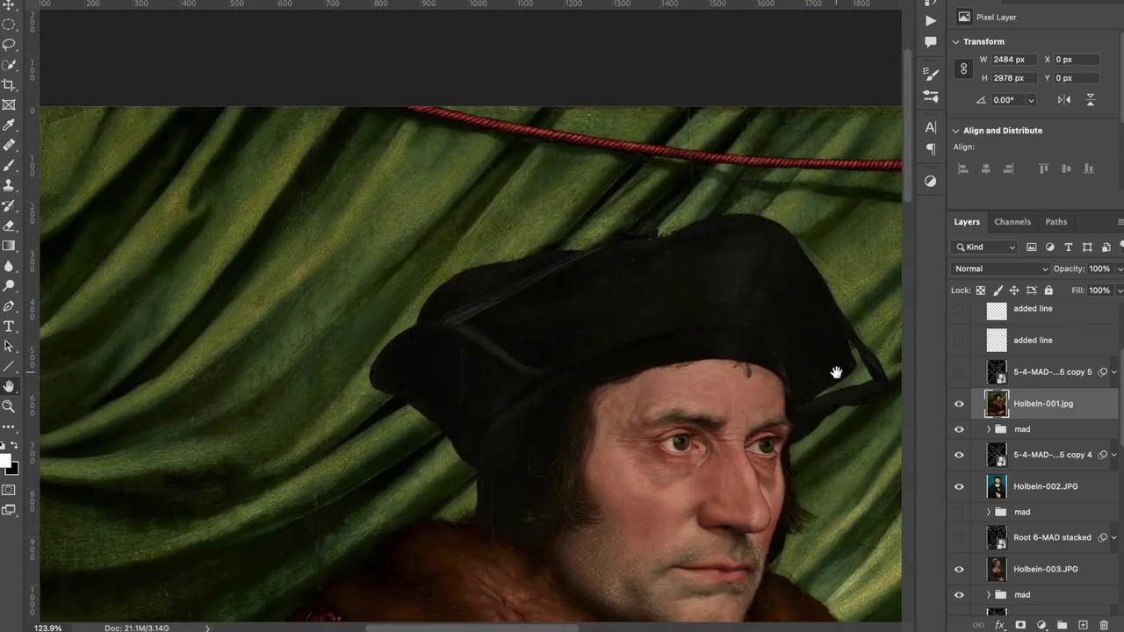
click(962, 376)
scroll(735, 406, down, 4)
scroll(733, 406, down, 2)
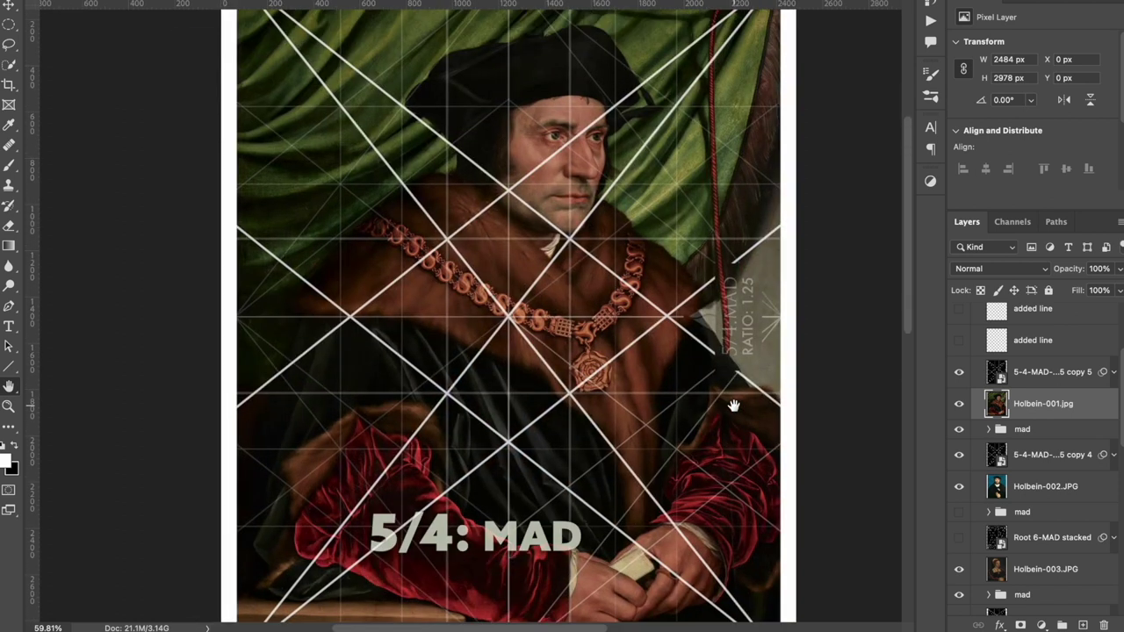
scroll(504, 233, up, 3)
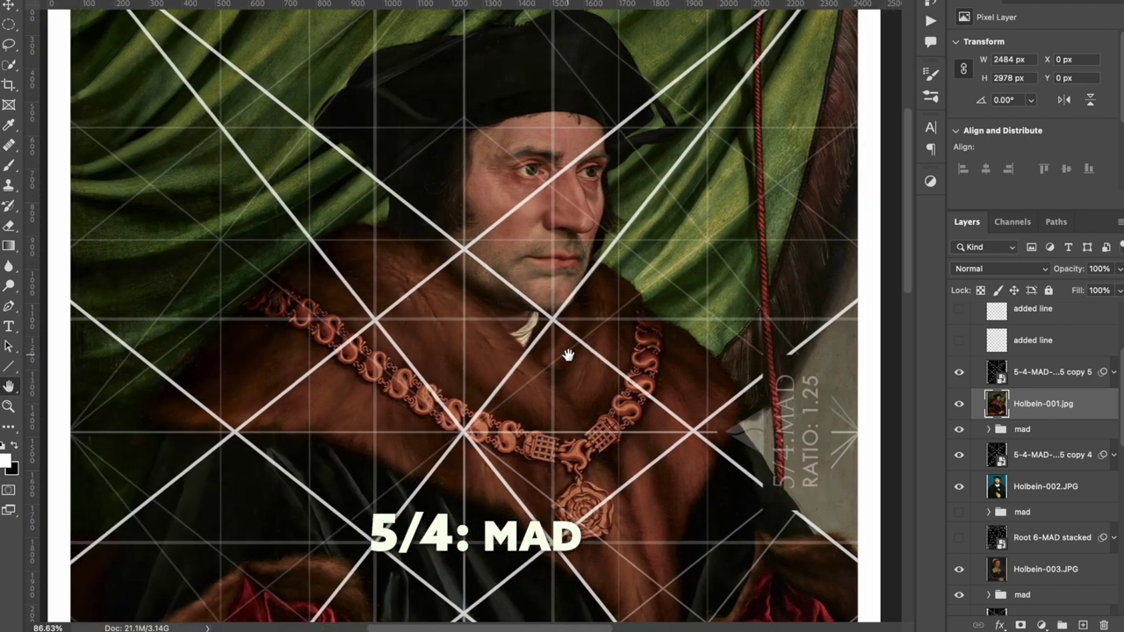
scroll(640, 291, up, 4)
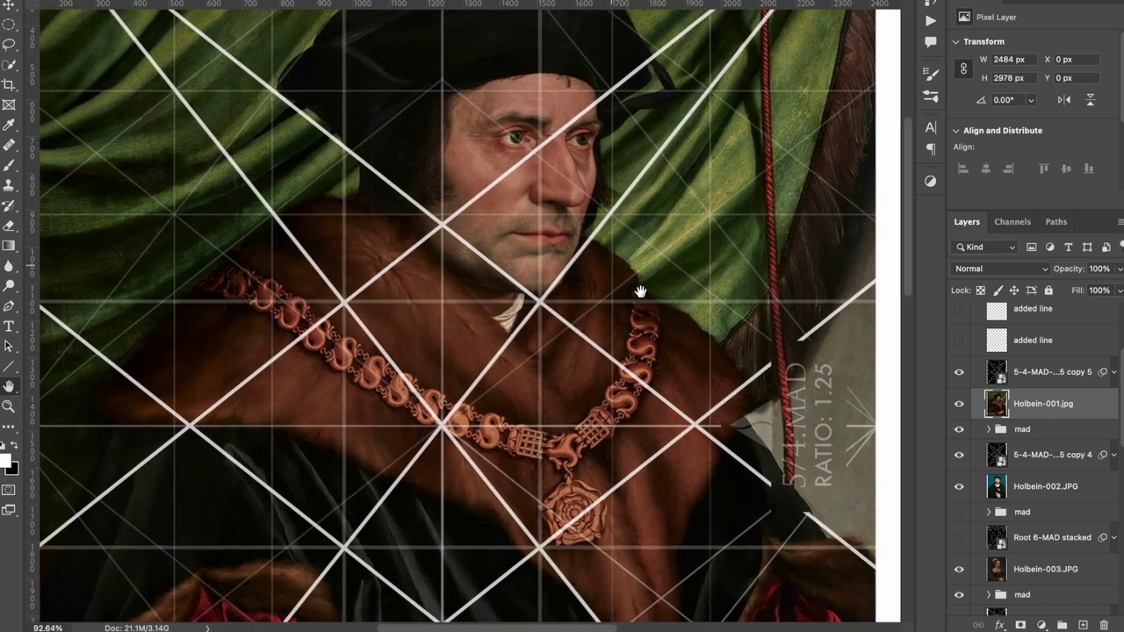
Select the 5-4-MAD copy 5 grid and try it in shifted positions over the face, collar and chain, restoring its placement
key(alt+bracketright)
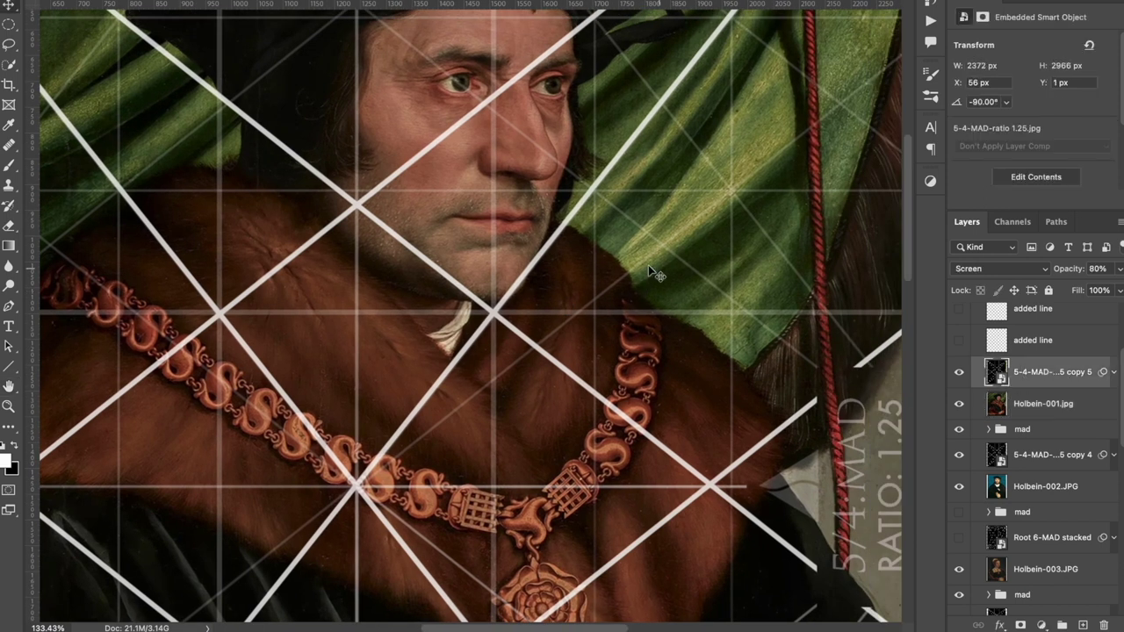
scroll(746, 288, left, 4)
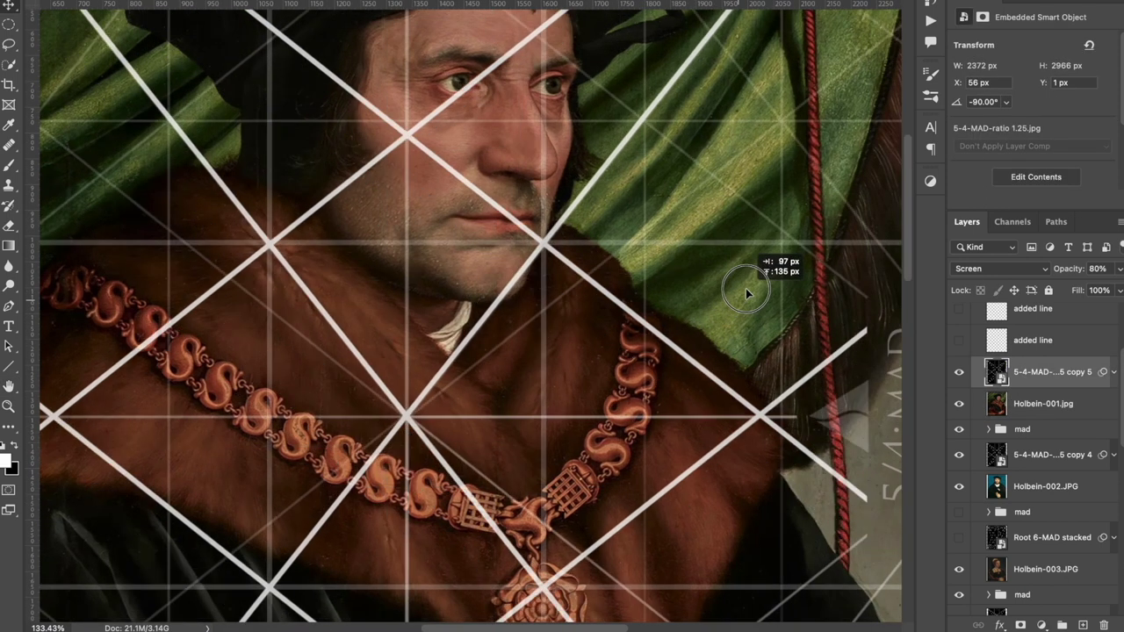
scroll(560, 402, left, 2)
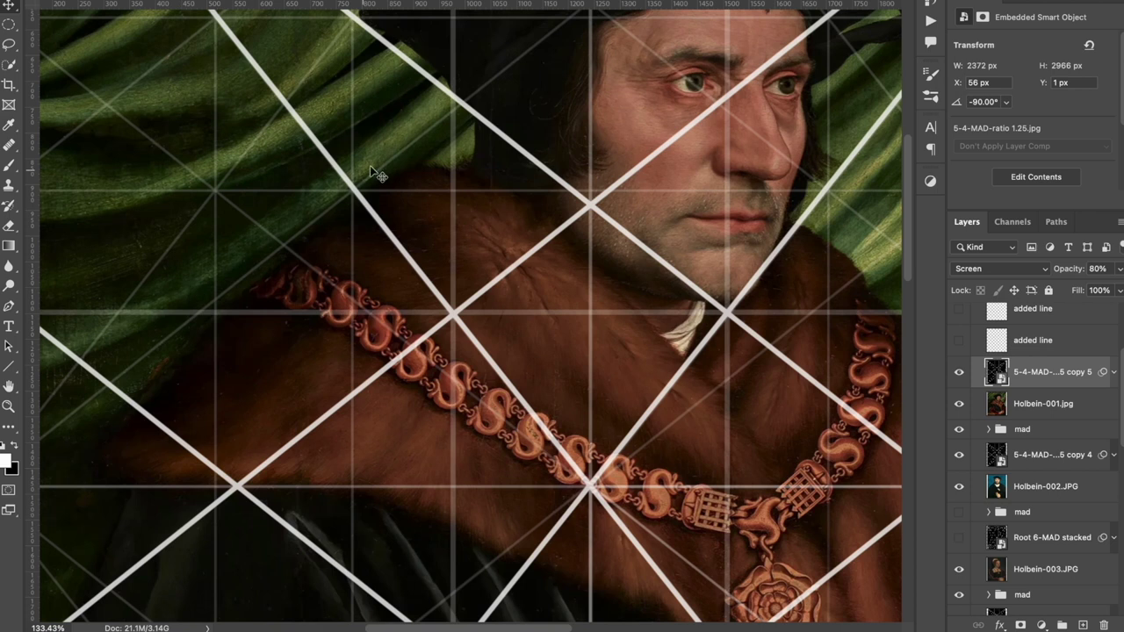
scroll(387, 246, right, 3)
drag(439, 253, 538, 245)
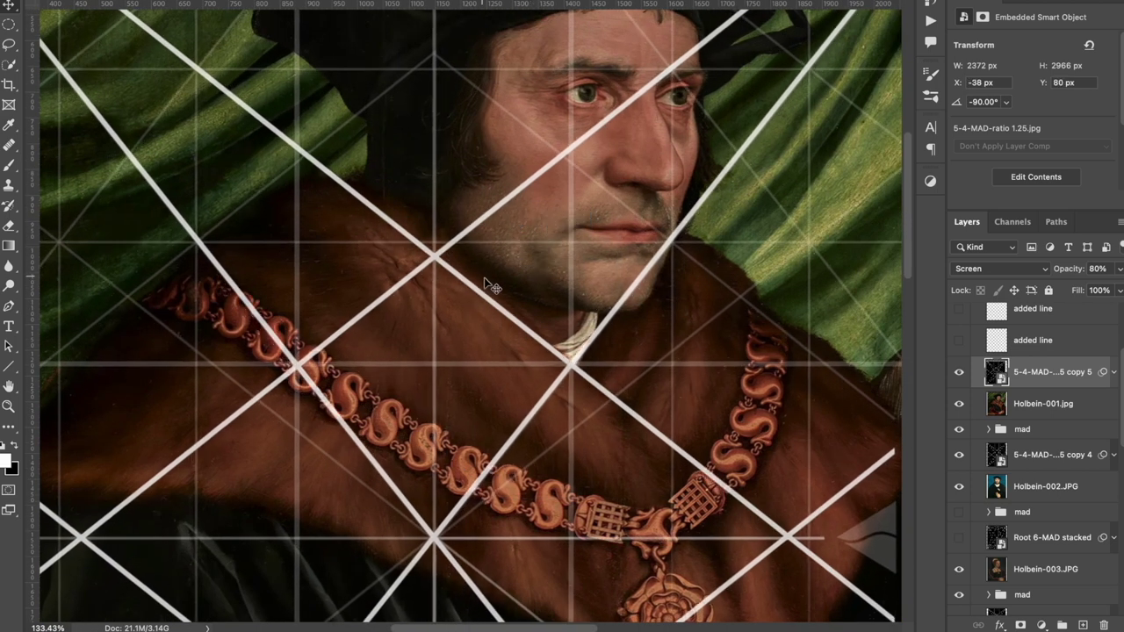
drag(542, 313, 486, 282)
key(super+z)
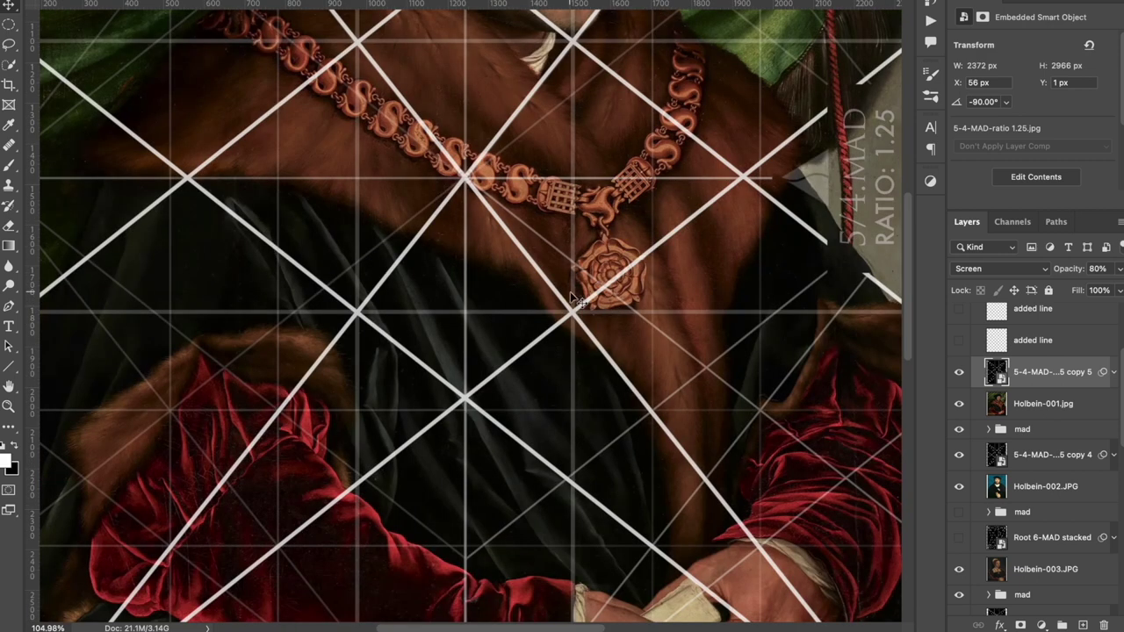
Show the Holbein-001 painting's mad group as a denser grid over the red sleeve
key(super+plus)
key(space)
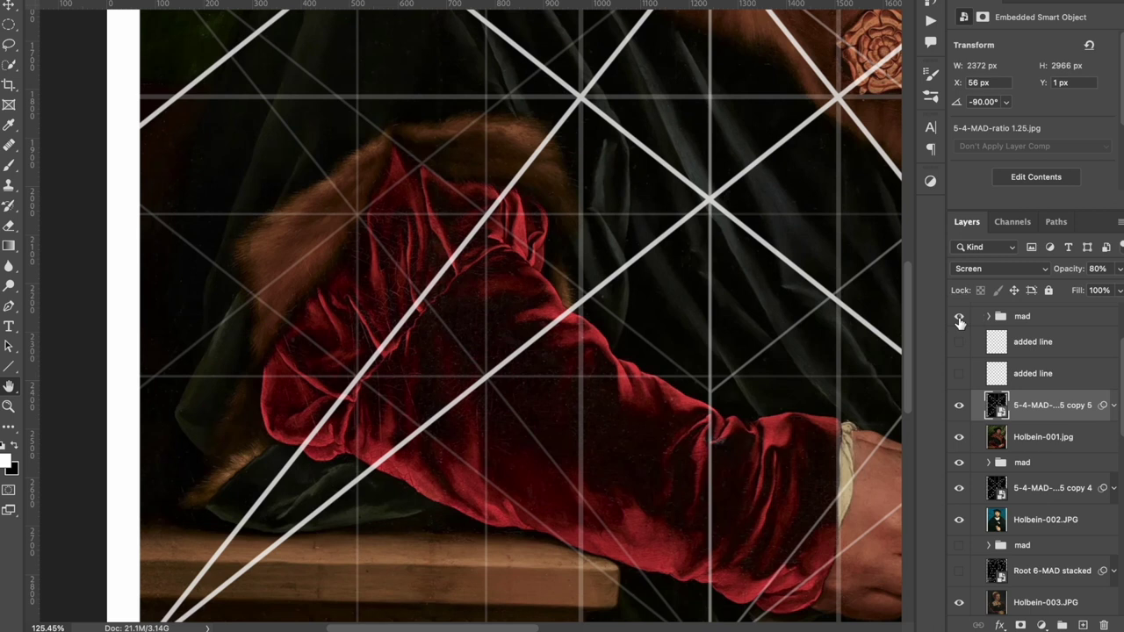
click(959, 318)
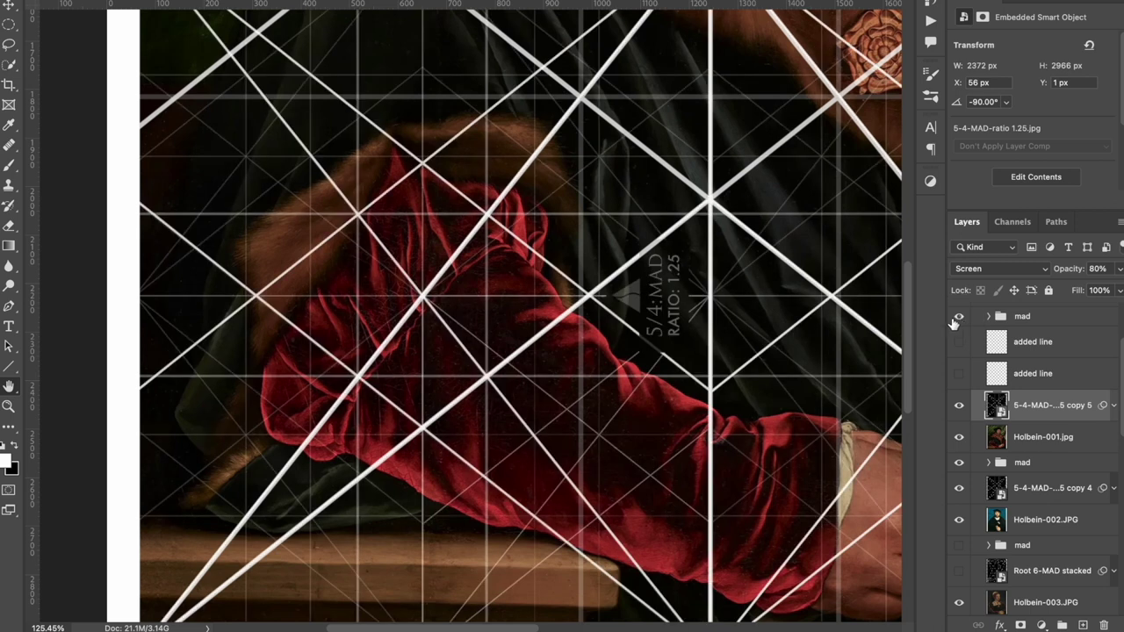
Examine how the red sleeve, hands, folded paper, face, hat and curtain folds follow the denser 5:4 MAD grid
scroll(399, 514, up, 3)
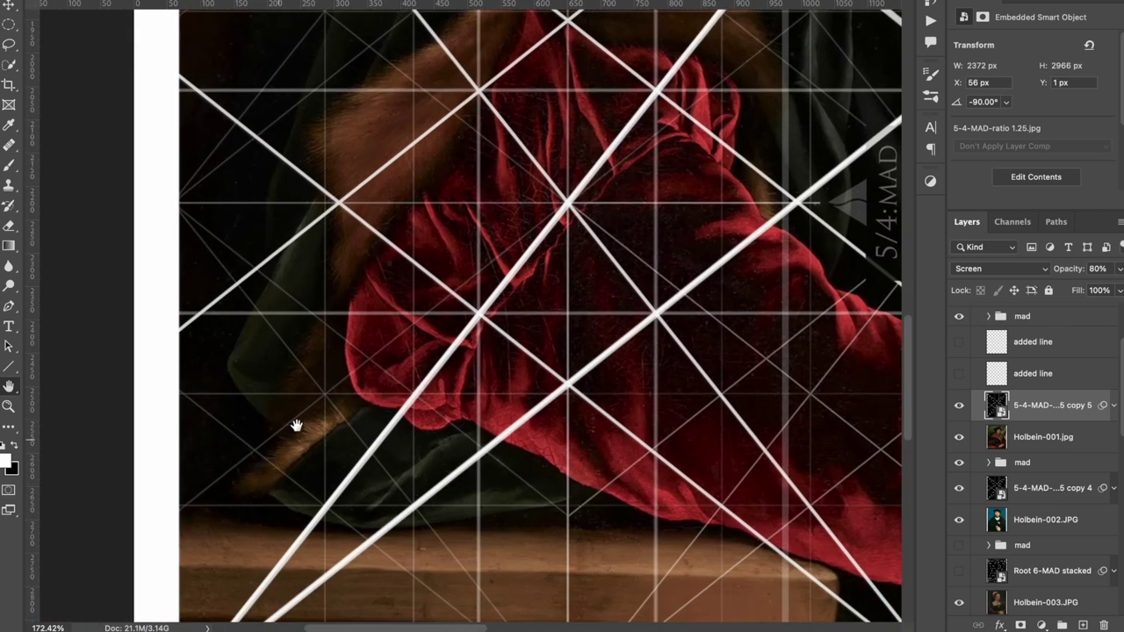
scroll(279, 439, right, 8)
scroll(280, 440, down, 2)
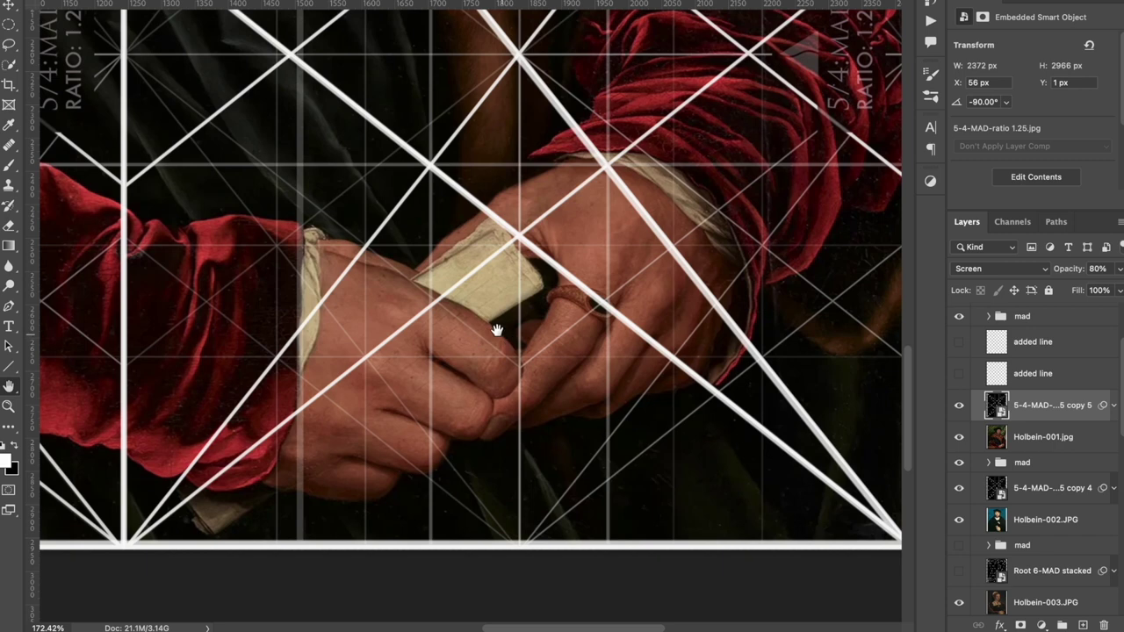
drag(482, 344, 499, 447)
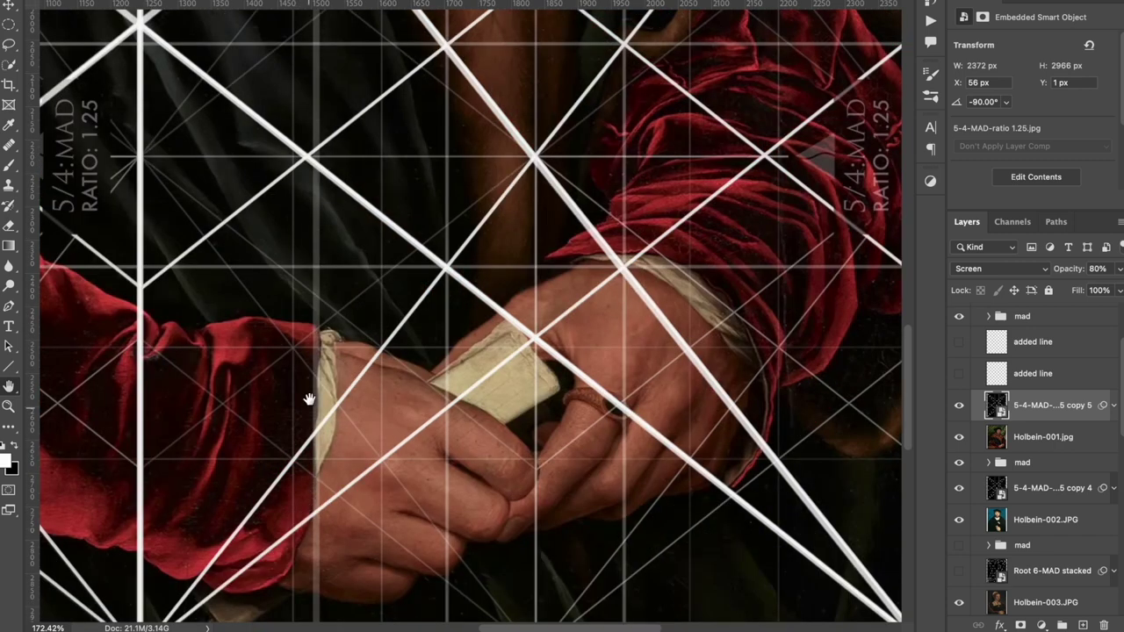
scroll(326, 552, down, 5)
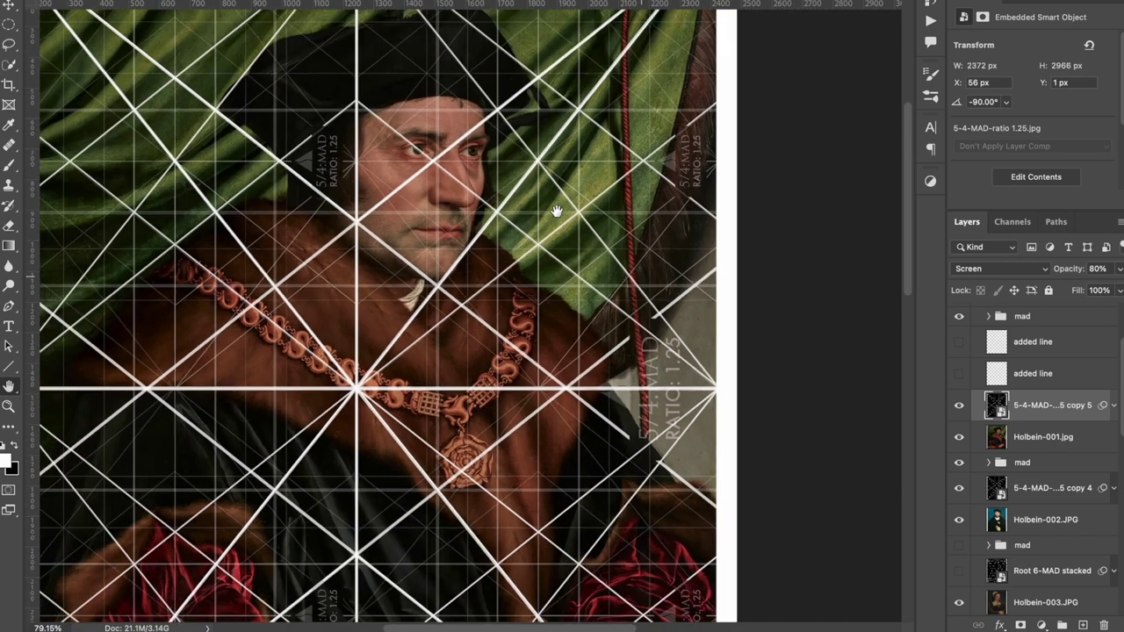
scroll(555, 211, up, 4)
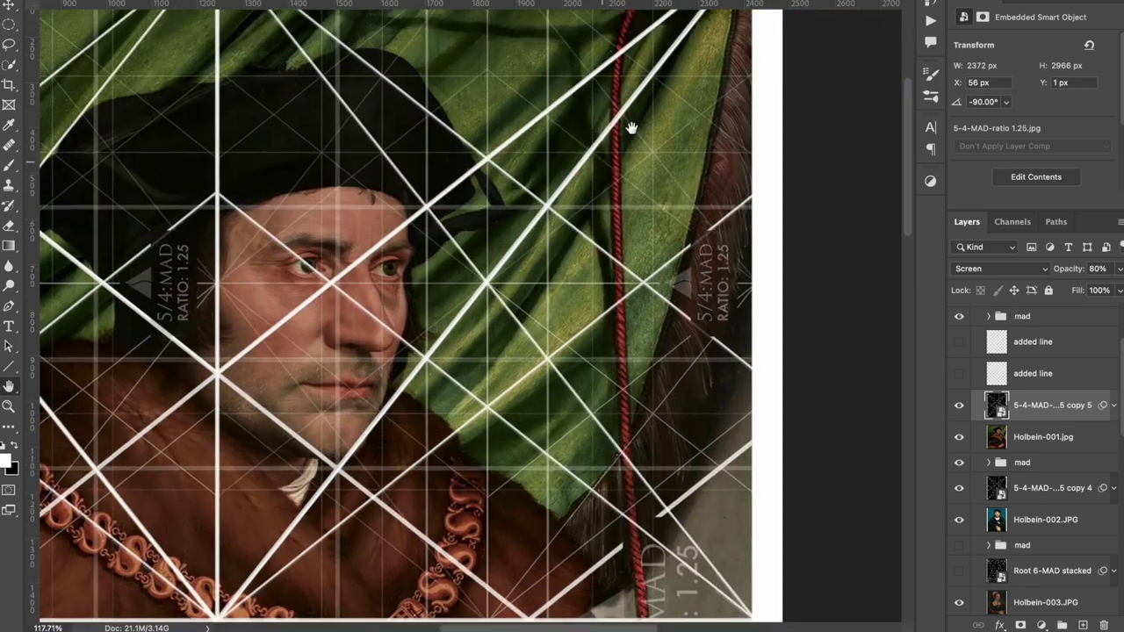
scroll(379, 352, left, 6)
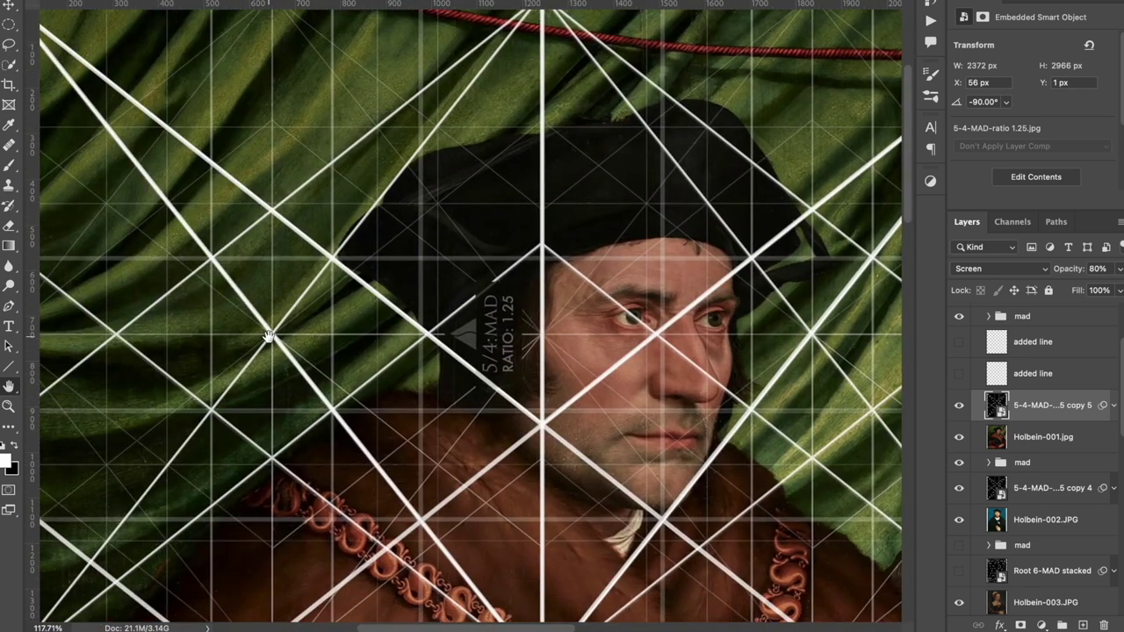
scroll(281, 208, left, 3)
scroll(280, 208, up, 2)
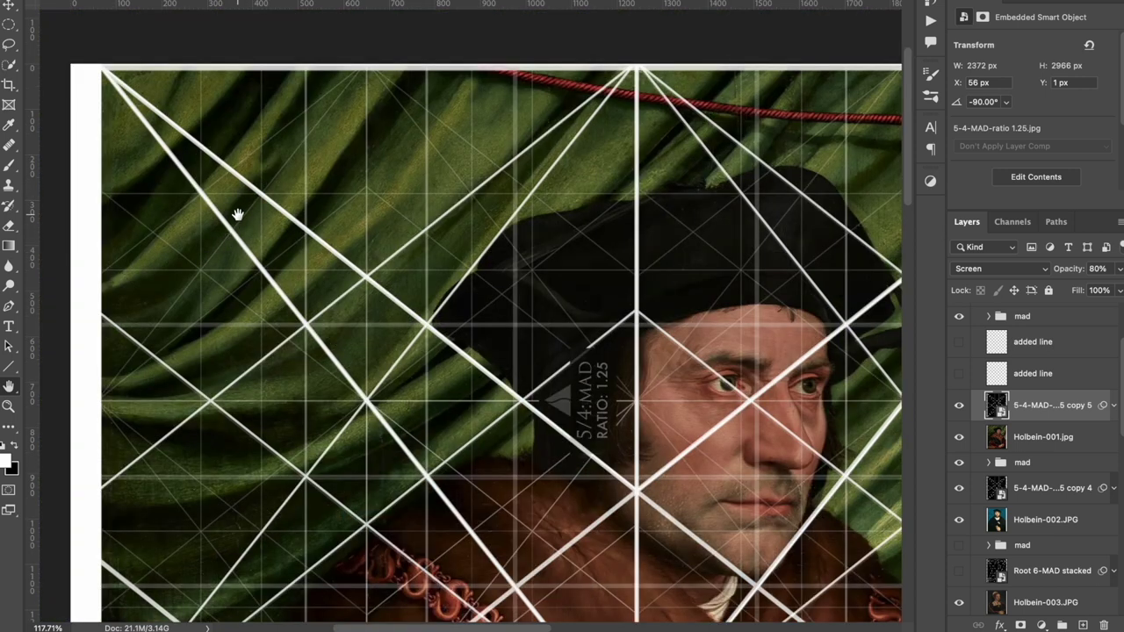
scroll(236, 238, left, 2)
scroll(437, 234, up, 2)
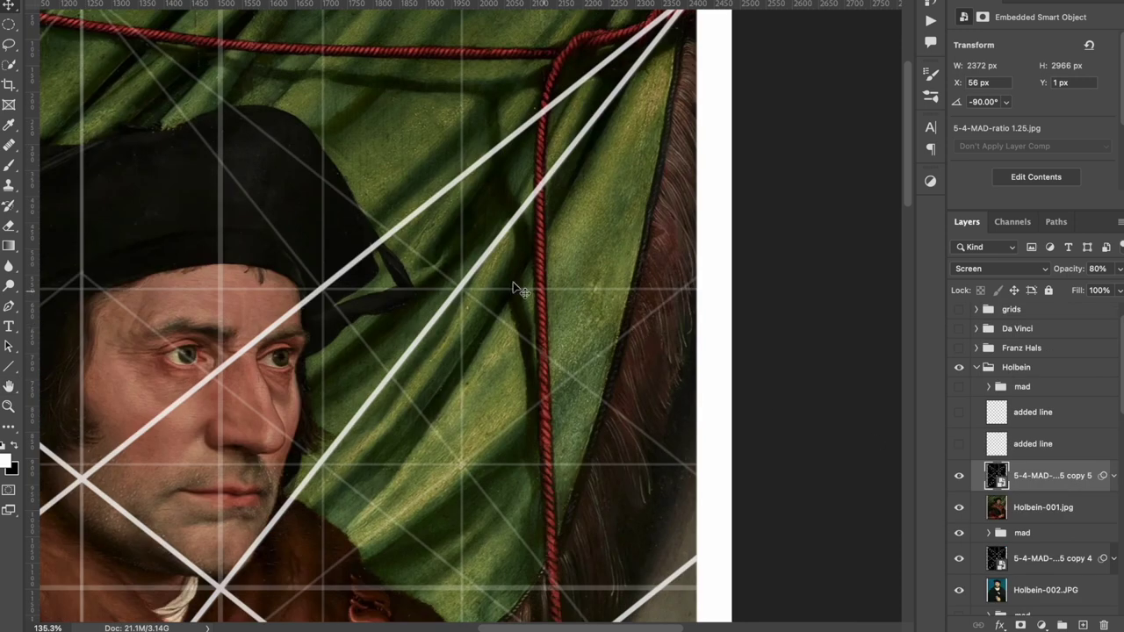
Turn the Holbein-001 painting's mad grid group back on and compare the hat's outline with its diagonals
drag(478, 274, 505, 292)
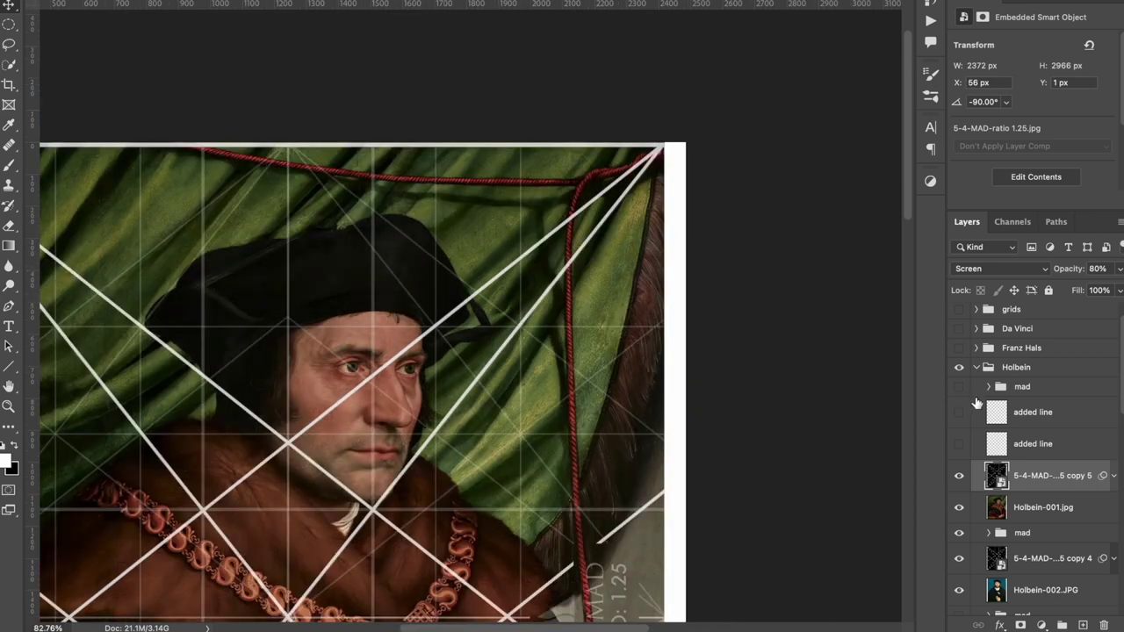
click(959, 387)
scroll(723, 421, left, 2)
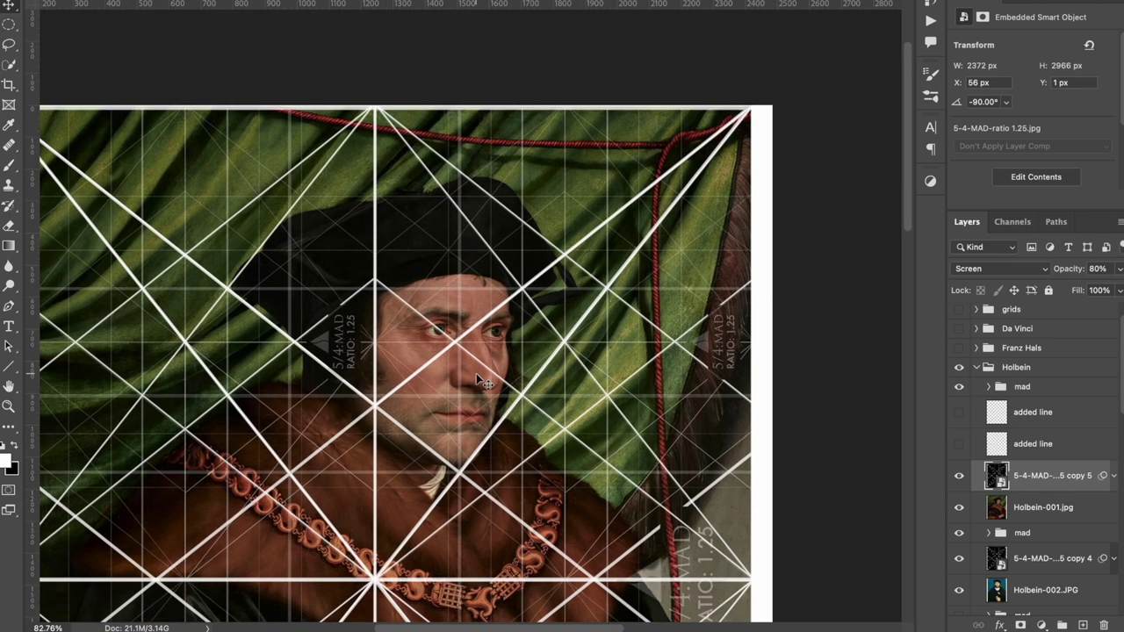
scroll(476, 373, up, 3)
key(space)
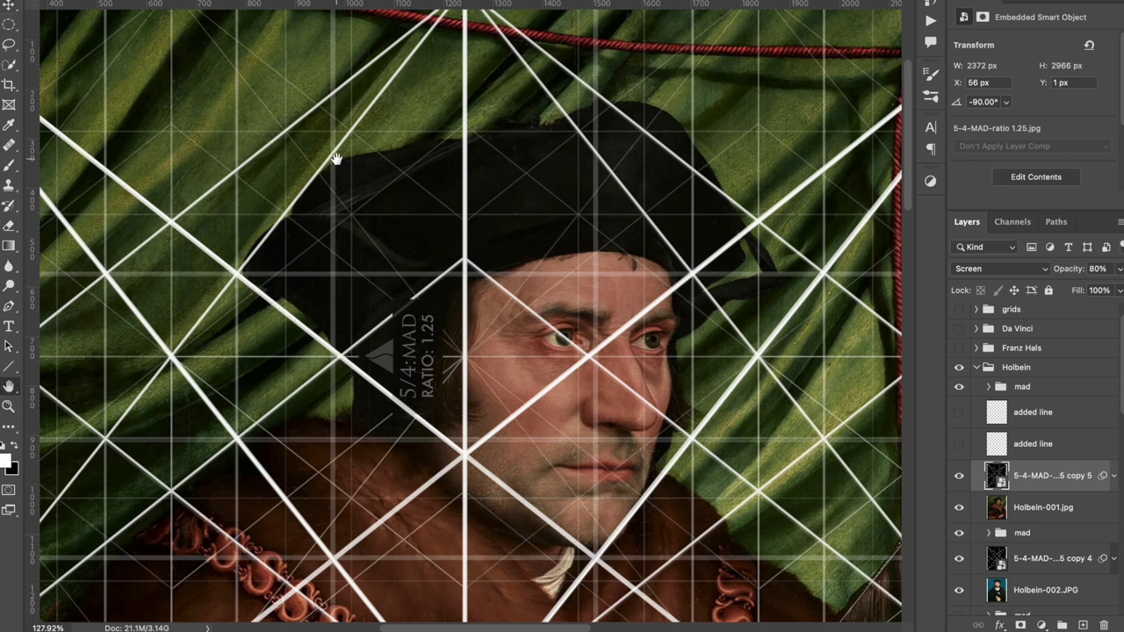
drag(334, 164, 272, 225)
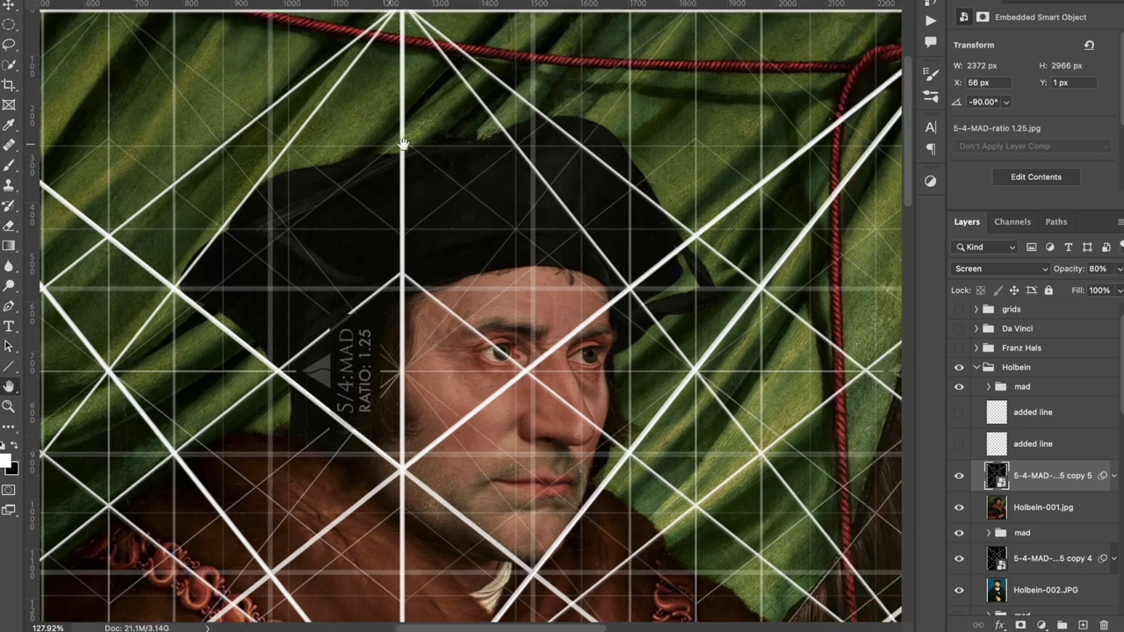
scroll(605, 155, right, 2)
Try two offset positions of the 5-4-MAD copy 5 grid around the hat and face, undoing each move
key(v)
drag(646, 467, 729, 443)
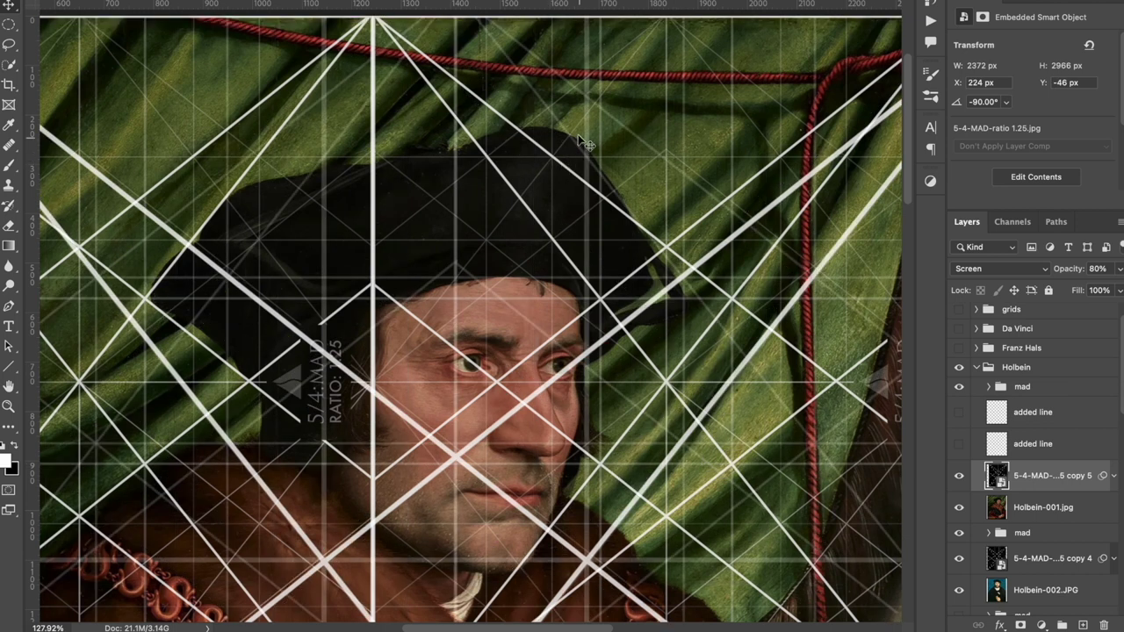
key(ctrl+z)
scroll(676, 290, down, 2)
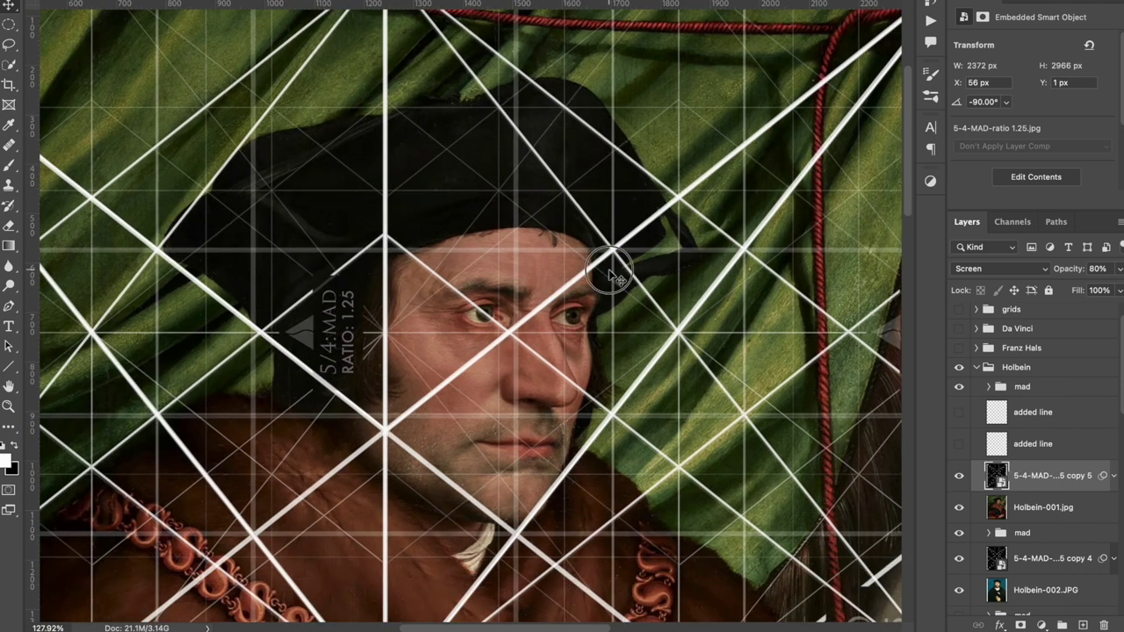
drag(609, 270, 635, 310)
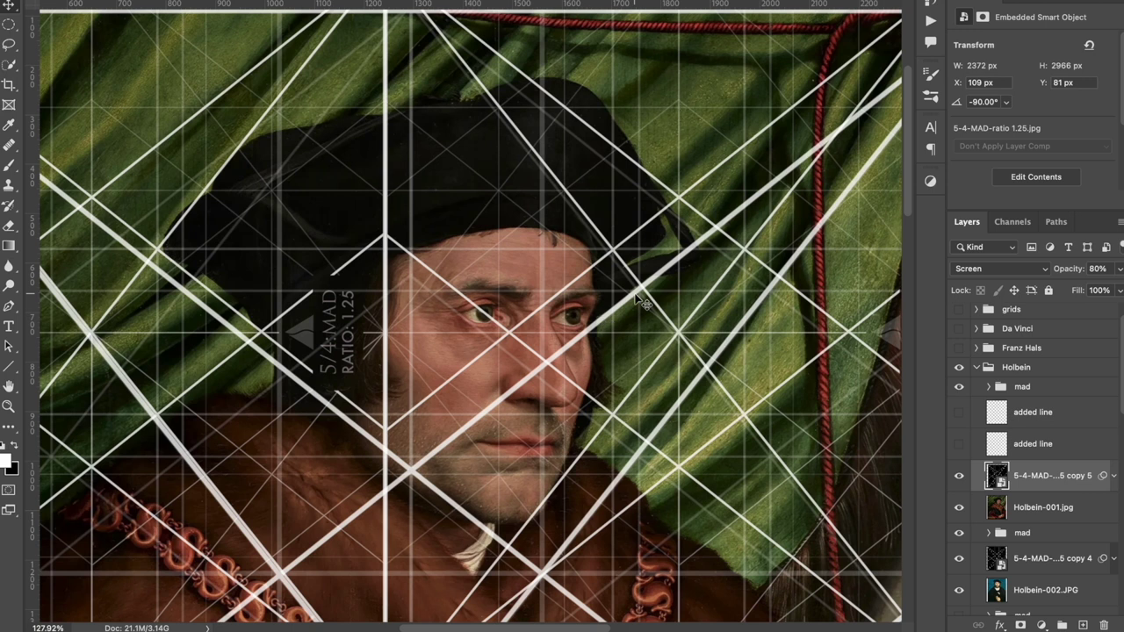
key(ctrl+z)
Show and select the lower added line layer, and check its diagonal against the hands and the curtain's fringed edge
scroll(839, 355, down, 3)
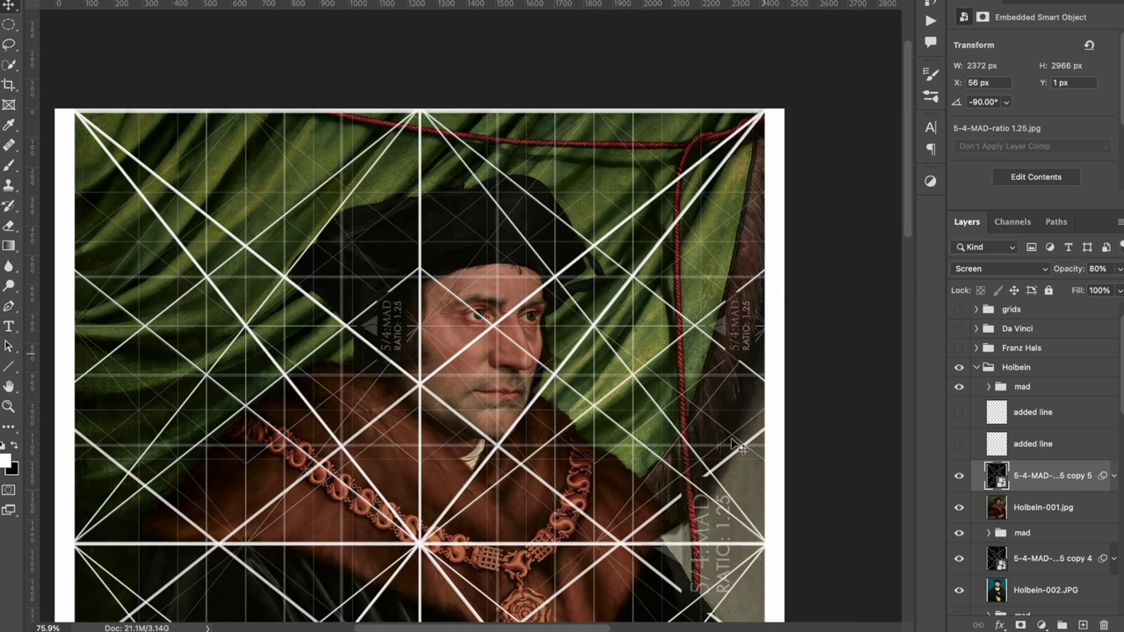
scroll(601, 447, down, 2)
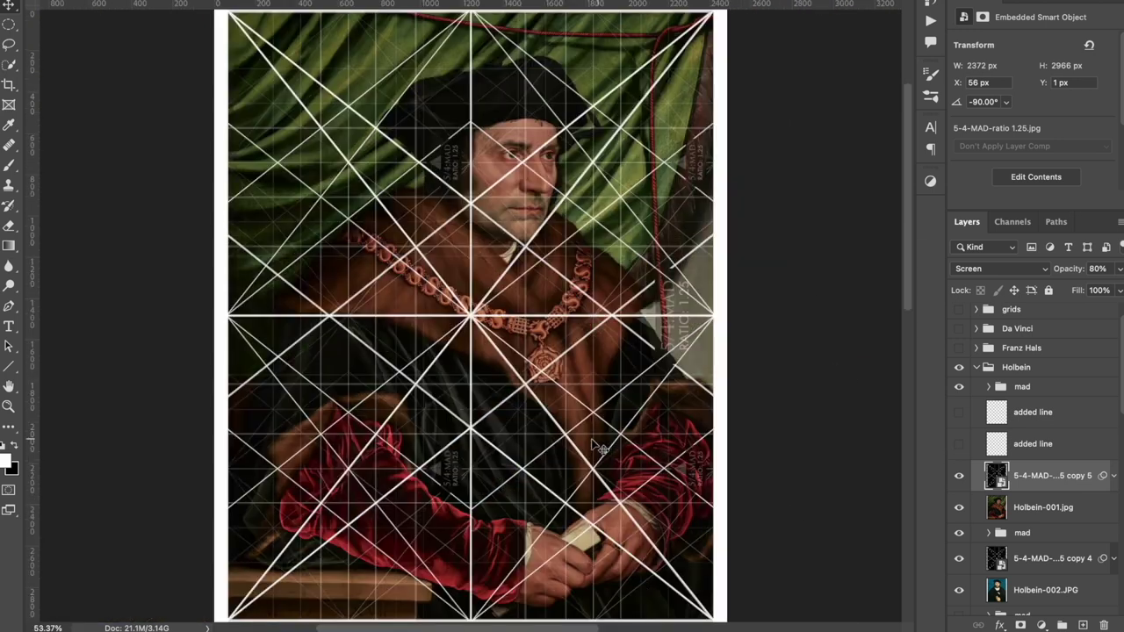
click(958, 445)
click(999, 449)
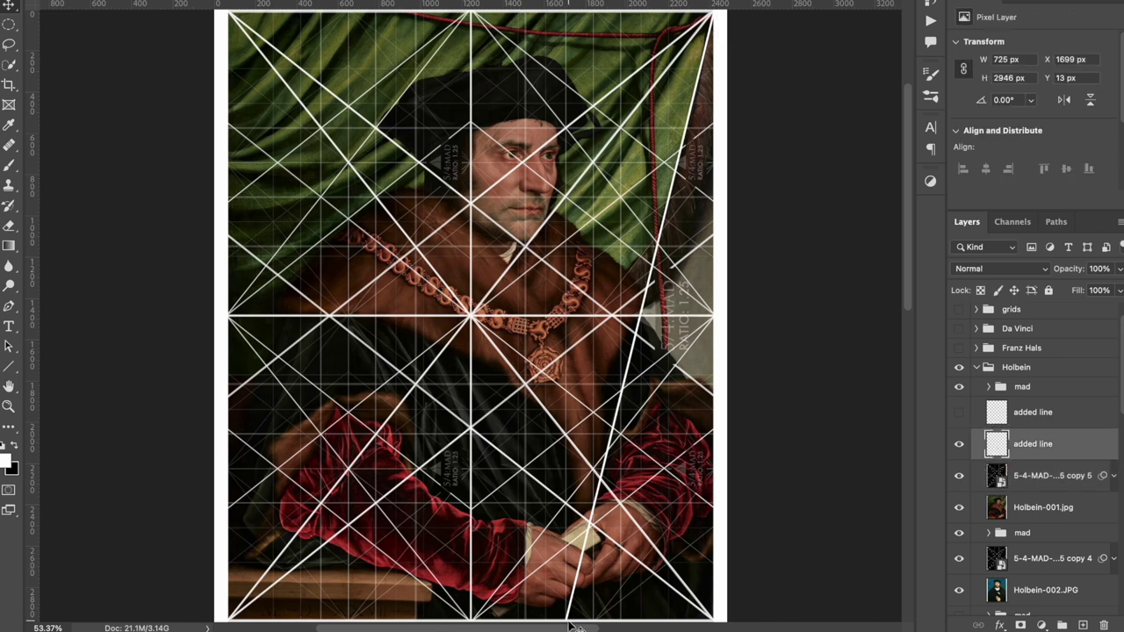
scroll(562, 571, up, 8)
scroll(524, 400, down, 3)
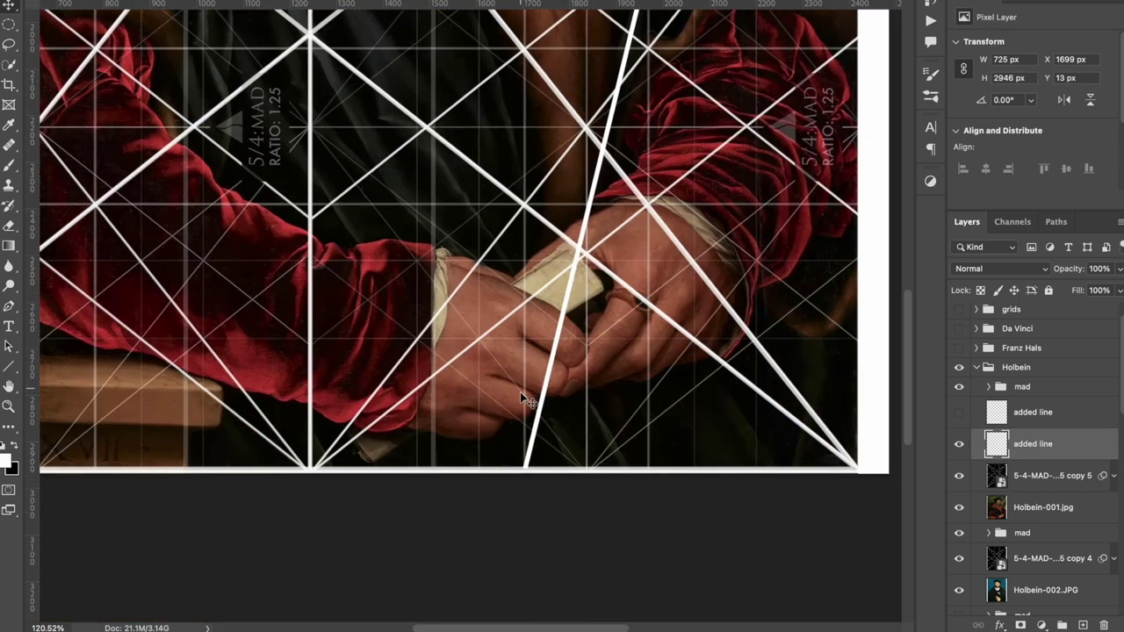
scroll(552, 474, down, 8)
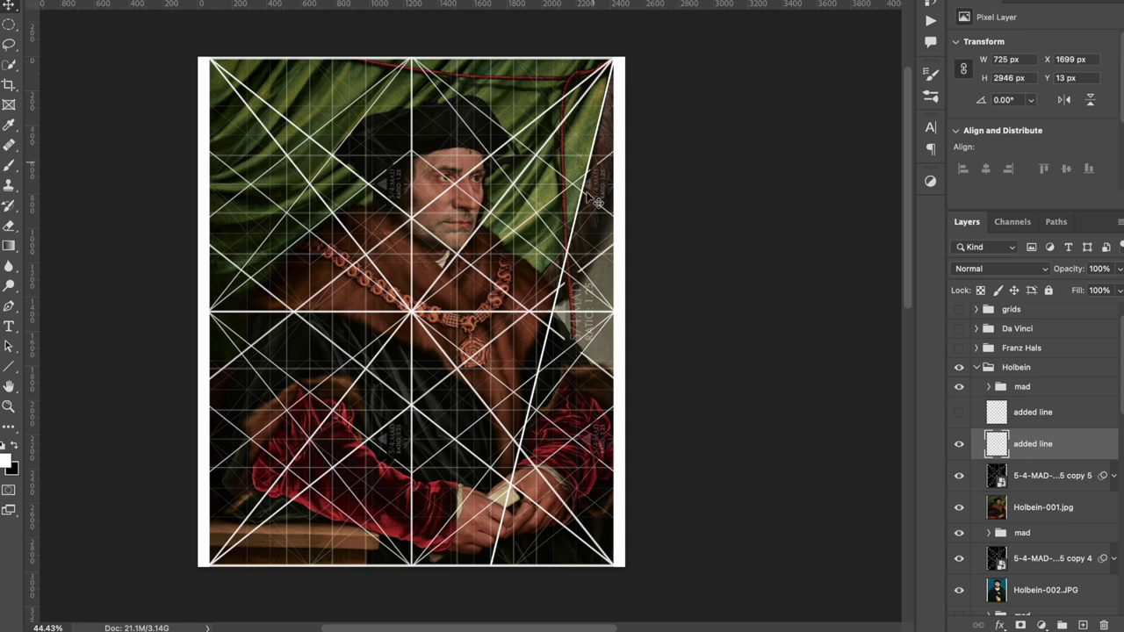
scroll(619, 86, up, 8)
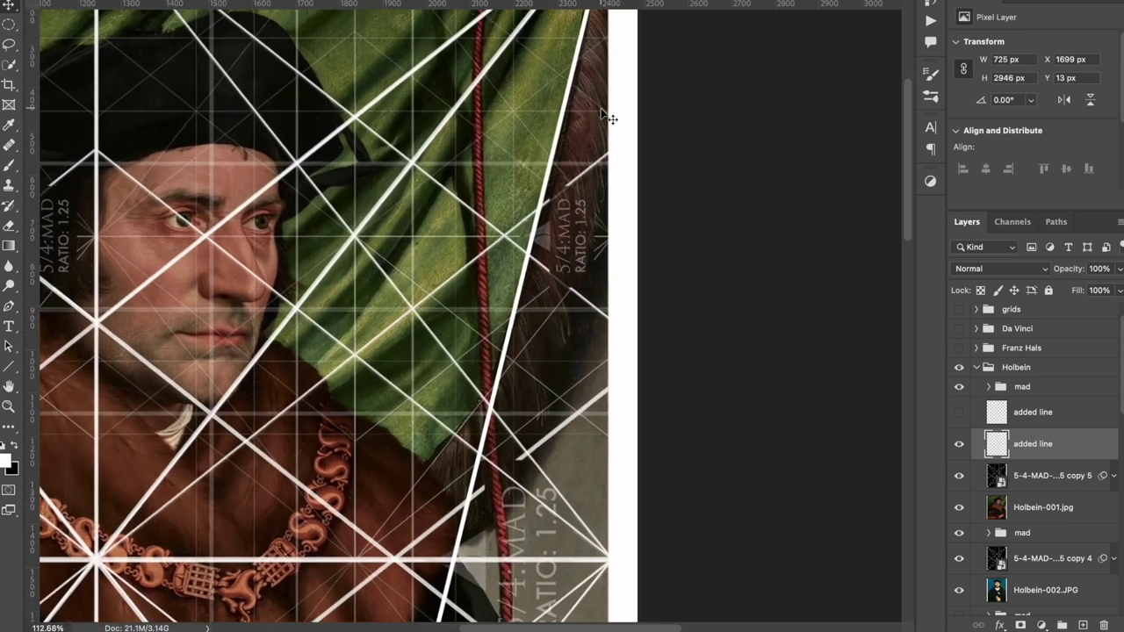
scroll(601, 111, right, 1)
Toggle the lower added line layer repeatedly to compare the curtain's fringed edge with and without the diagonal
click(961, 446)
click(960, 446)
click(963, 447)
click(964, 448)
click(963, 448)
click(959, 445)
click(959, 445)
click(958, 444)
click(960, 446)
click(959, 445)
click(959, 445)
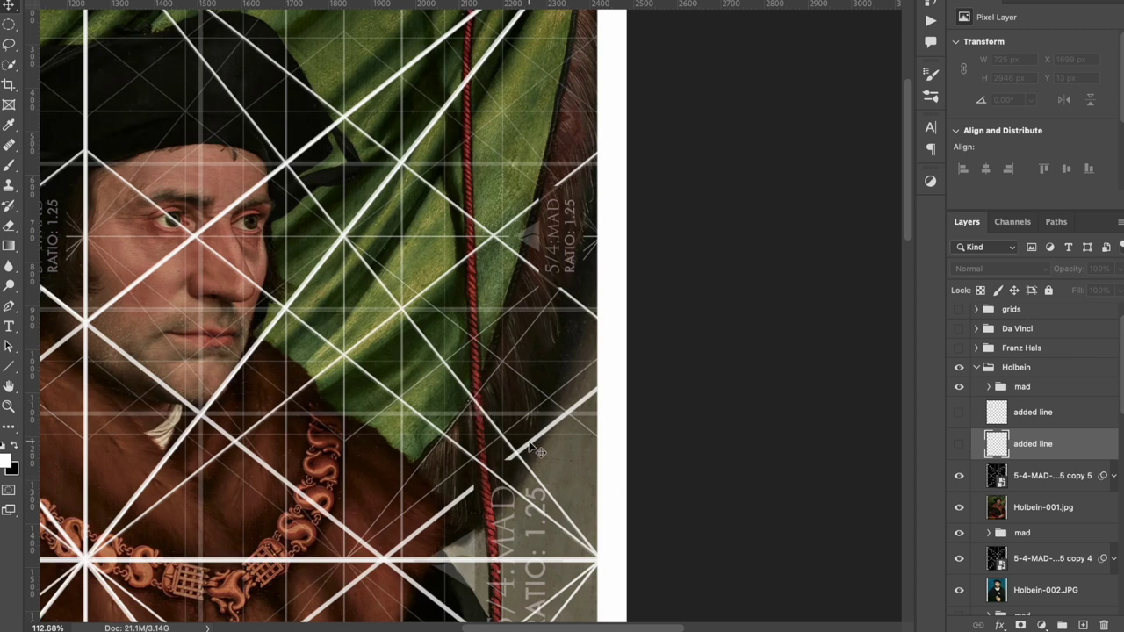
Show both added line layers and check the second diagonal against the lower edge of the red sleeve
scroll(538, 450, down, 3)
drag(957, 444, 959, 412)
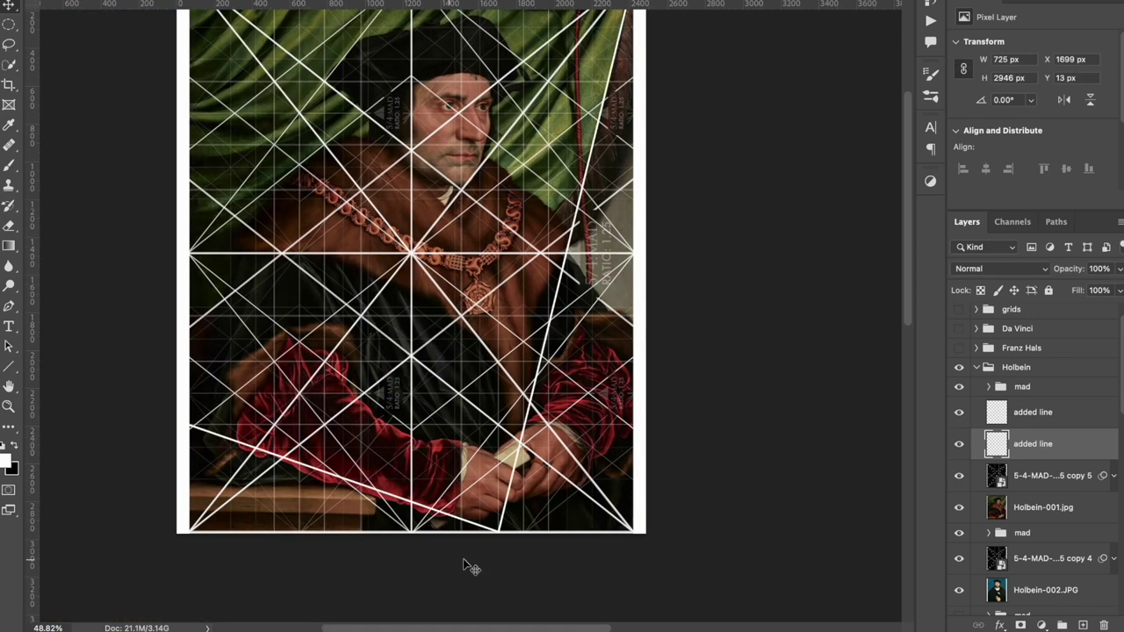
scroll(500, 535, up, 3)
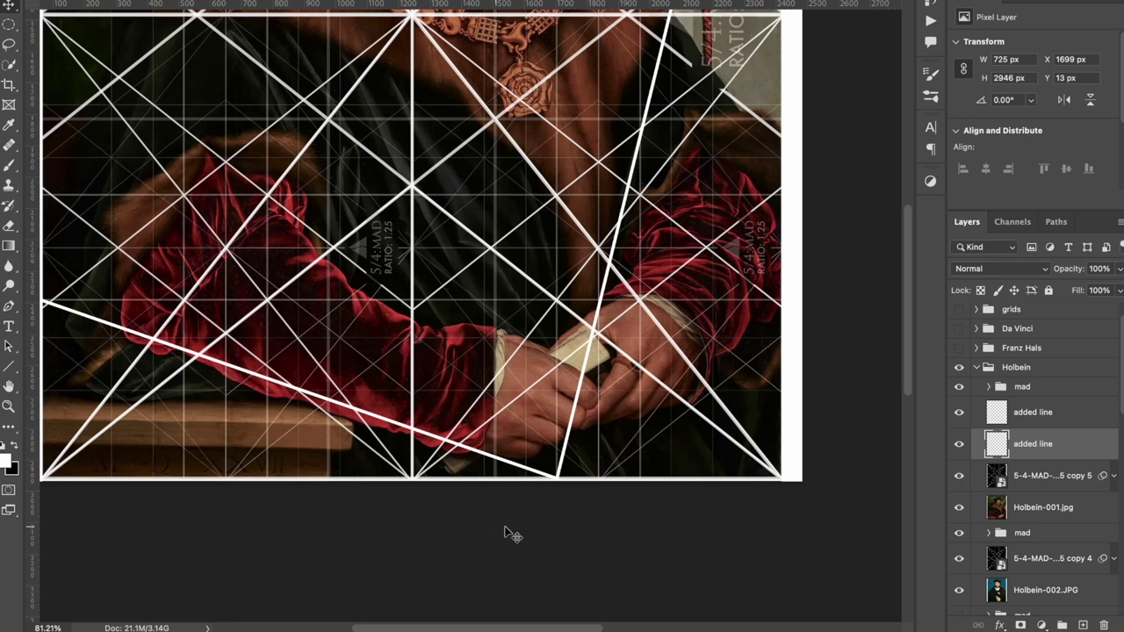
Show the Franz Hals layer group over the Holbein portrait and expand it to list its layers
drag(562, 482, 744, 564)
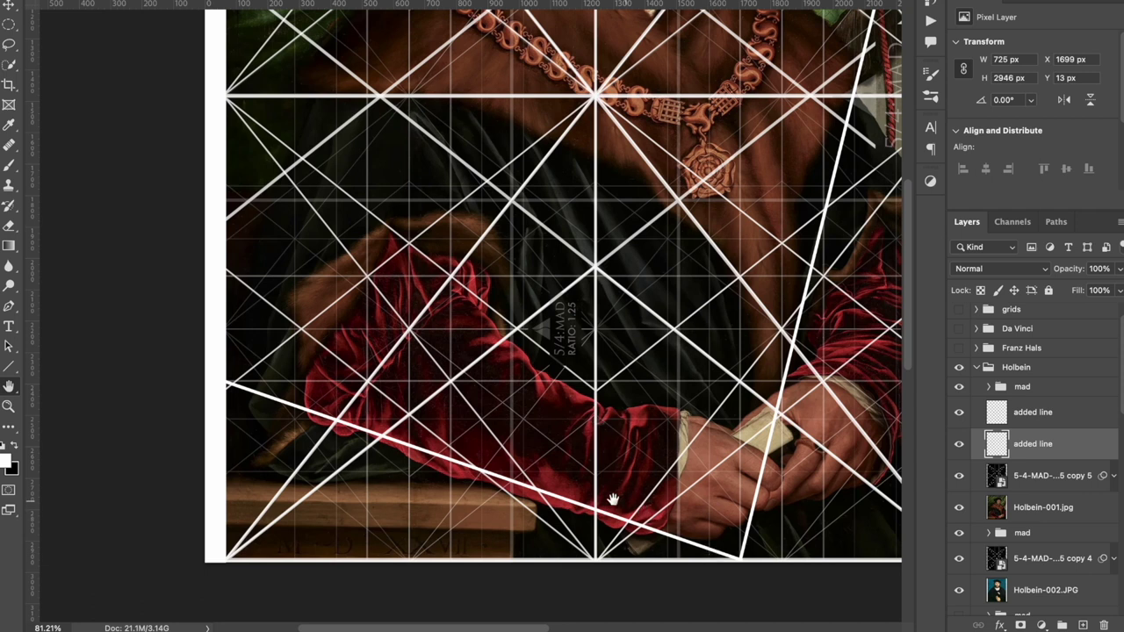
key(super+0)
scroll(896, 462, left, 2)
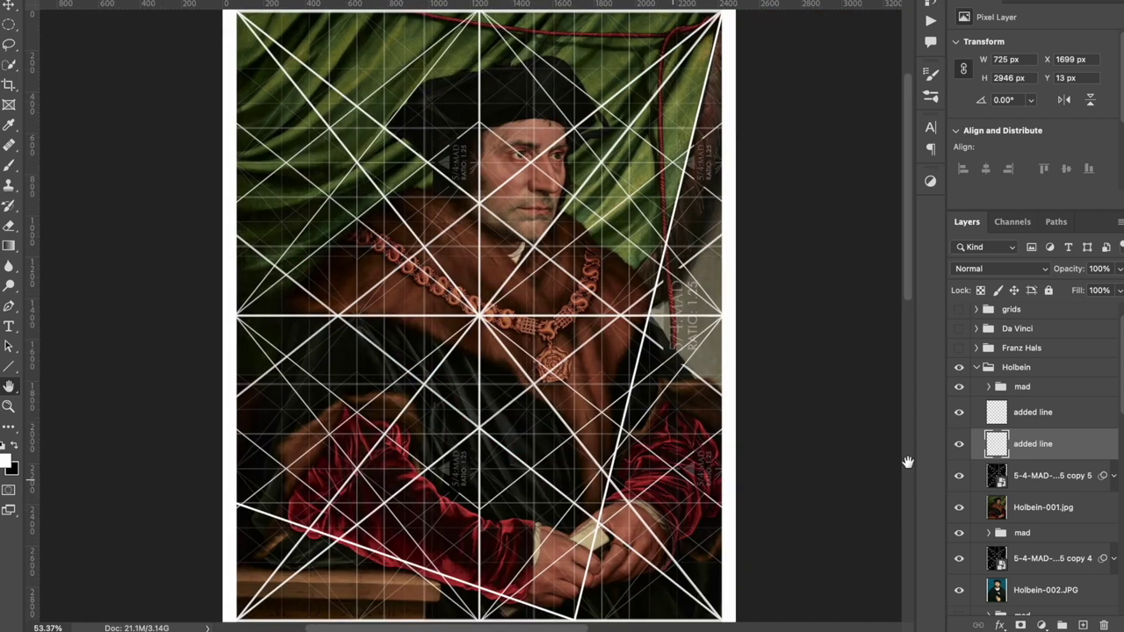
click(958, 349)
click(959, 348)
click(976, 347)
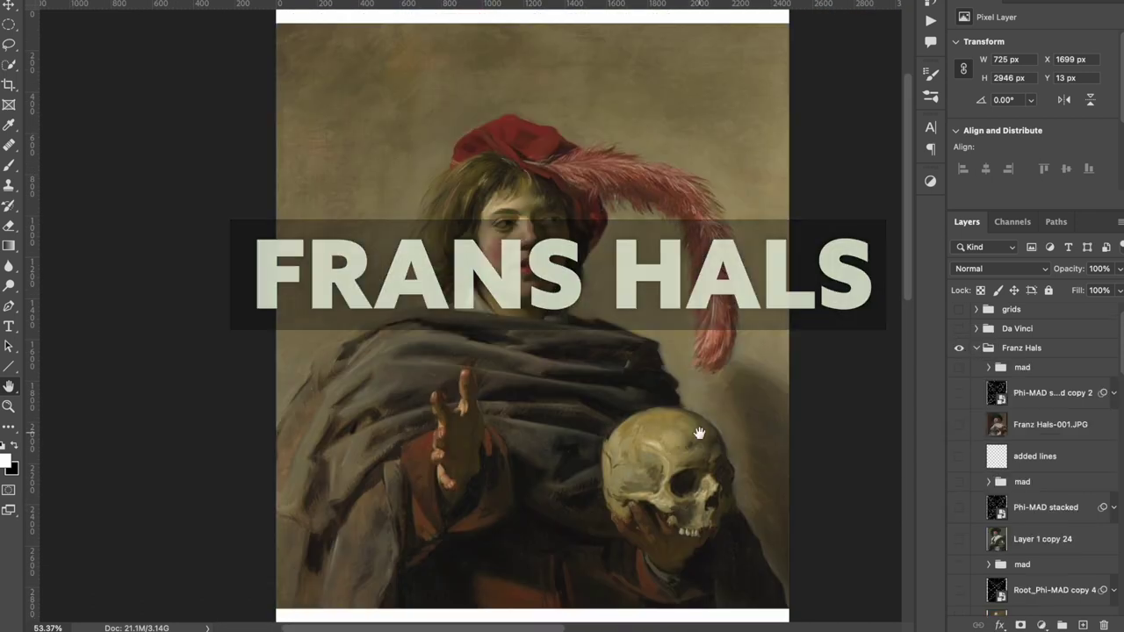
Examine the Frans Hals portrait without a grid, focusing on the outstretched hand, the draped cloak and the skull
scroll(403, 460, up, 5)
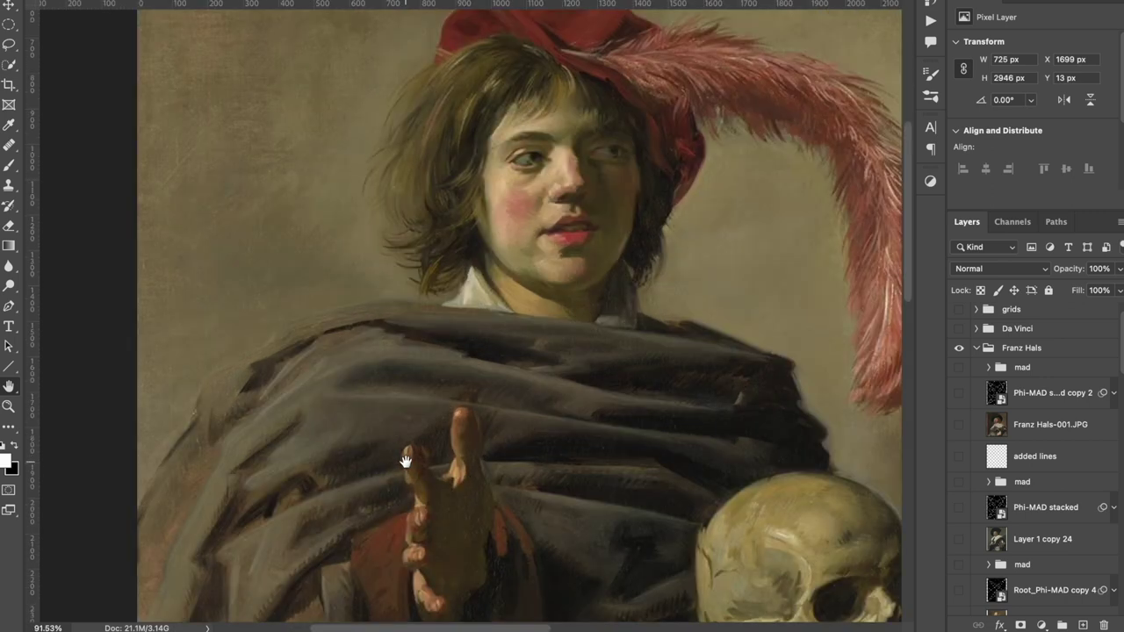
scroll(405, 461, down, 2)
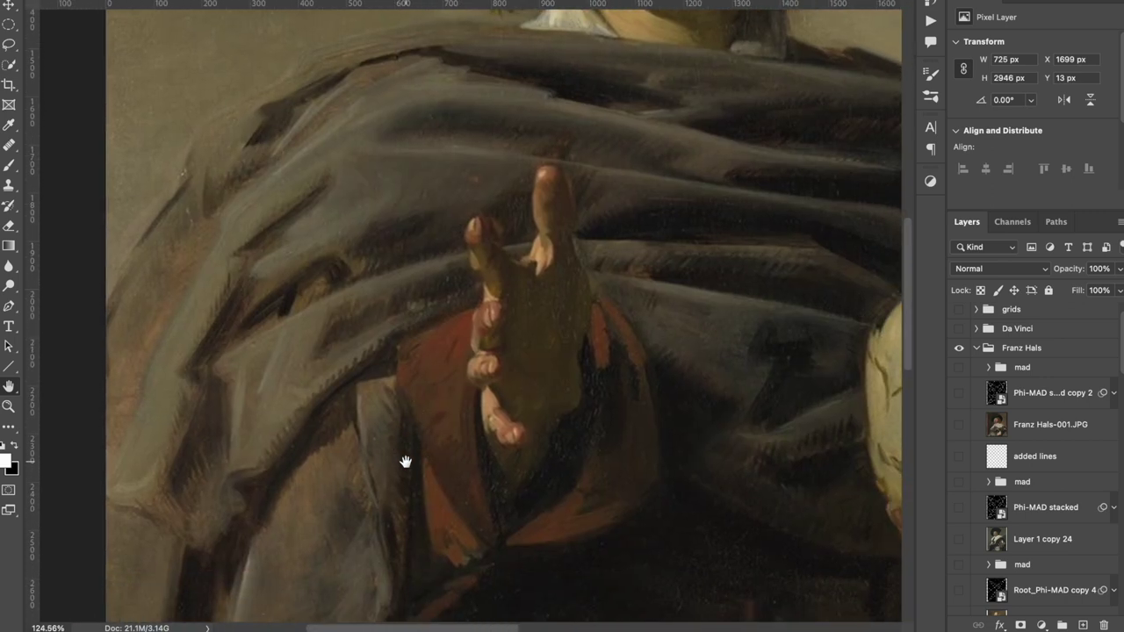
scroll(525, 261, right, 5)
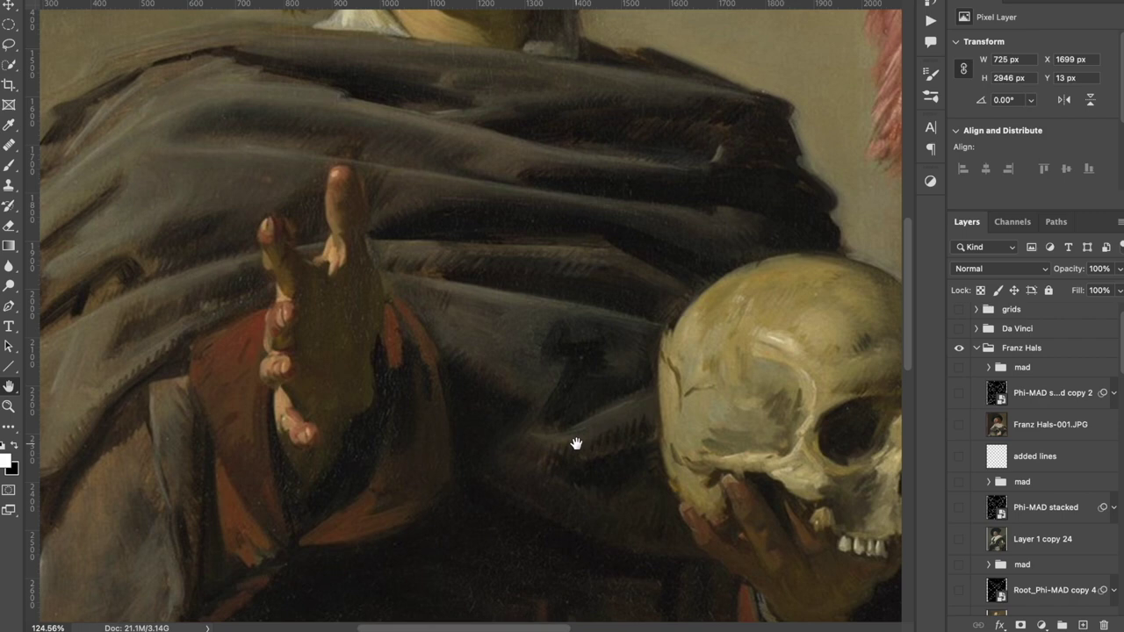
scroll(576, 443, right, 2)
scroll(576, 444, up, 2)
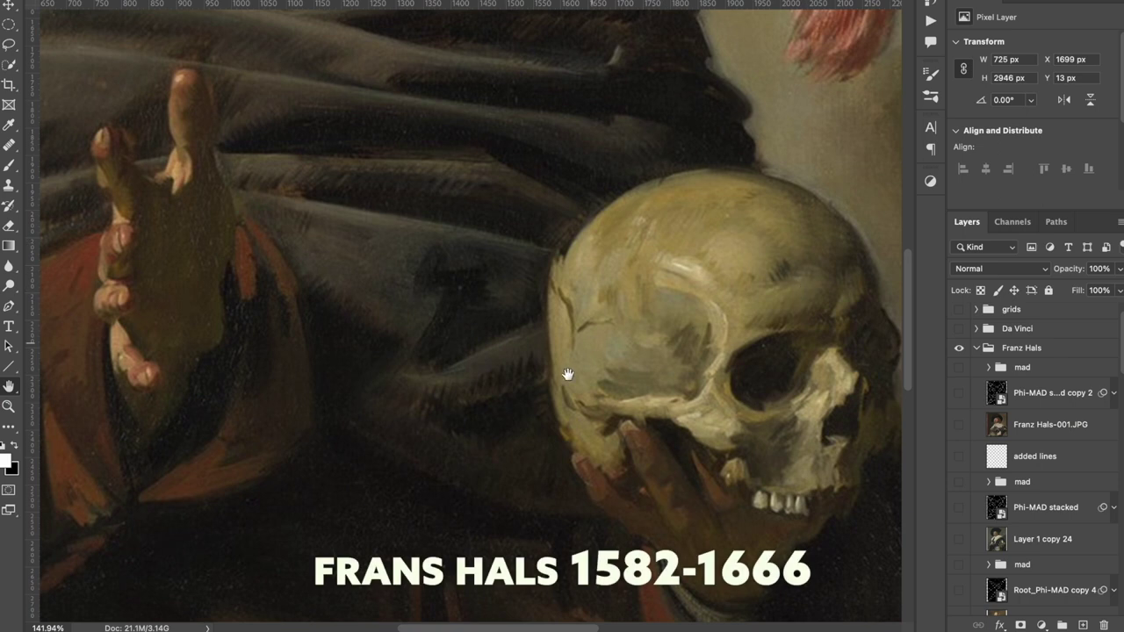
scroll(275, 263, left, 5)
scroll(274, 262, up, 2)
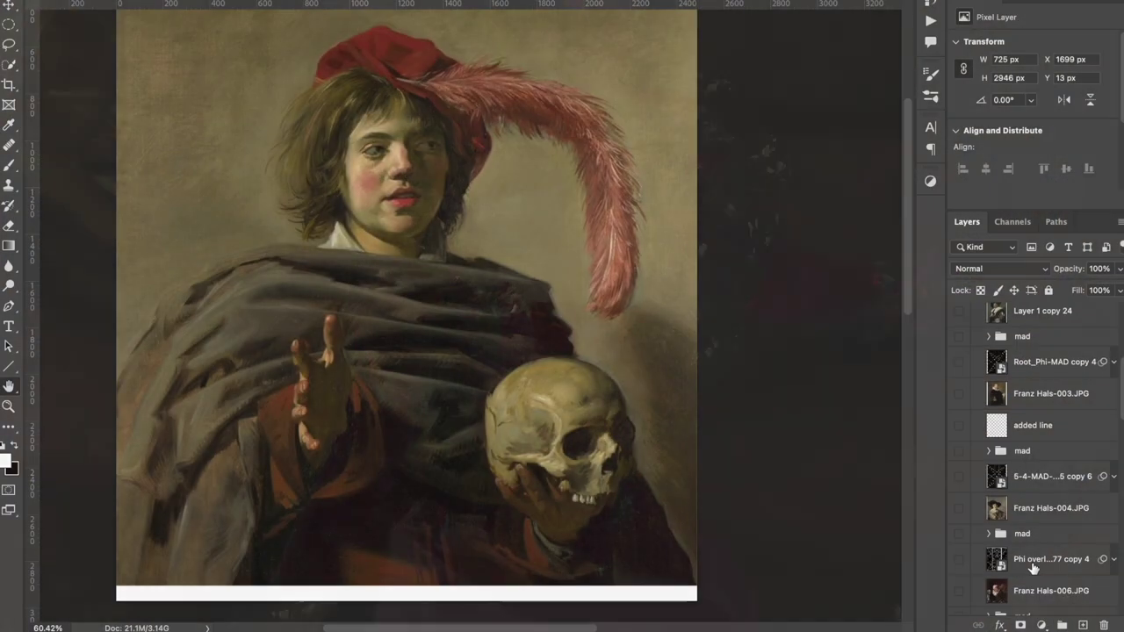
Show the Root 3 MAD stacked grid over the Franz Hals-007.JPG portrait and check it against the hat, face and feather
click(960, 550)
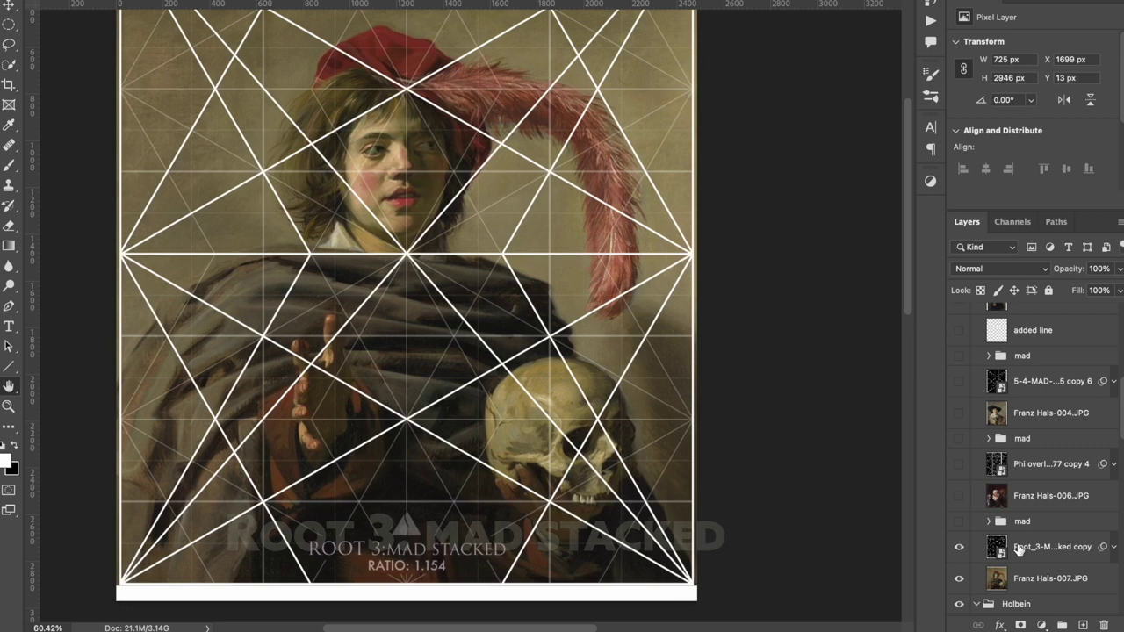
scroll(599, 488, down, 3)
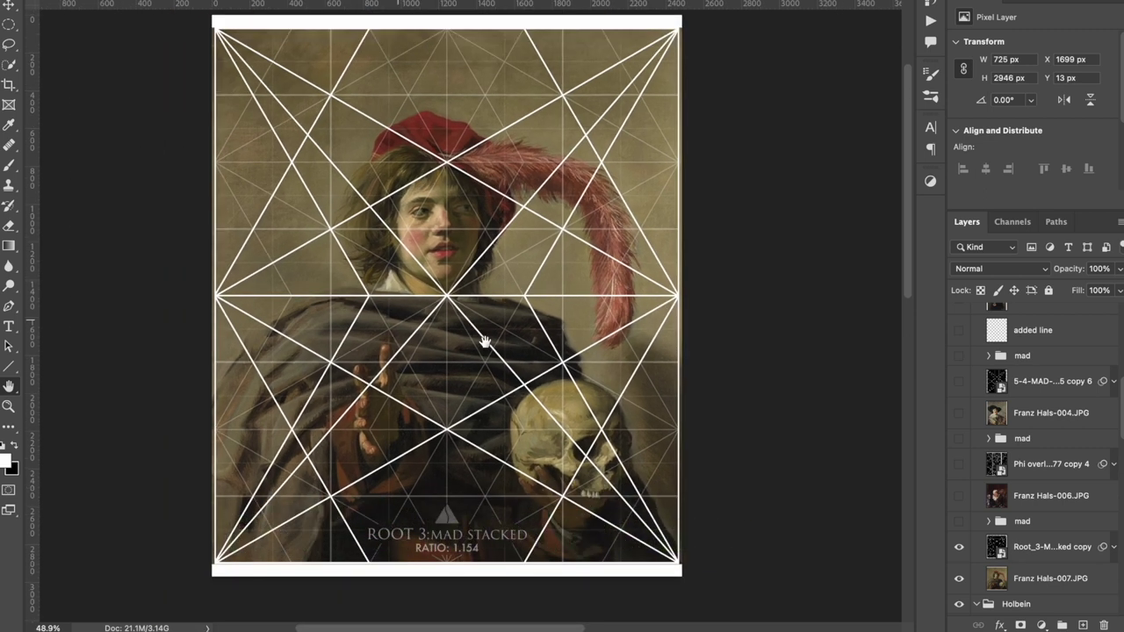
scroll(498, 439, up, 2)
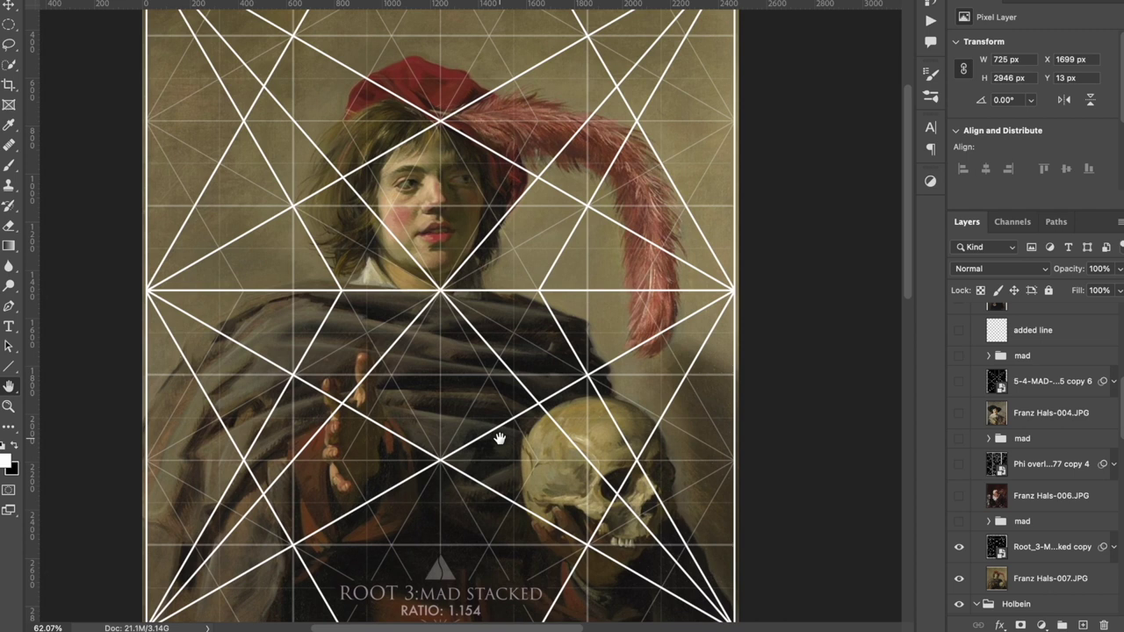
scroll(499, 438, up, 3)
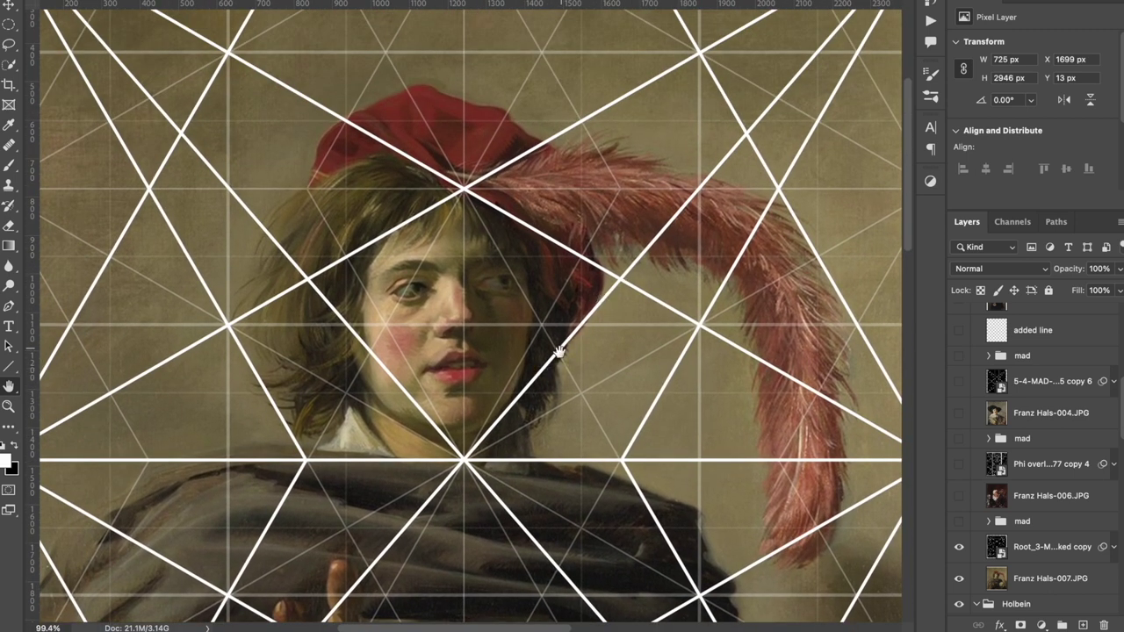
scroll(479, 261, up, 1)
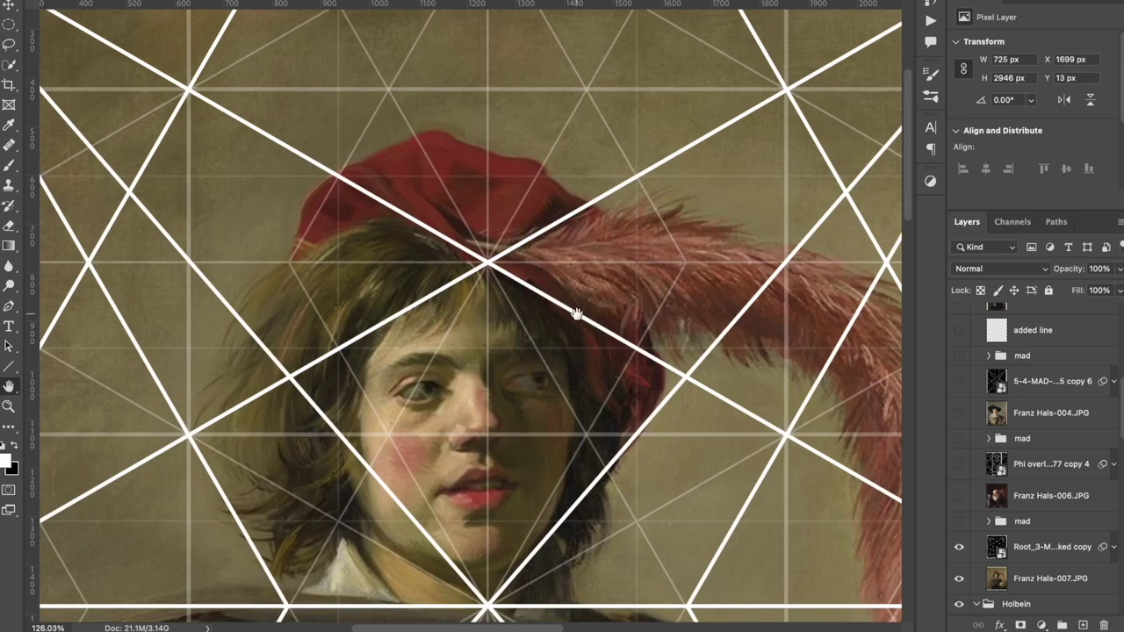
Check the Root 3 grid diagonals against the cloak folds and the fingers of the outstretched hand
scroll(576, 314, down, 10)
scroll(576, 314, down, 1)
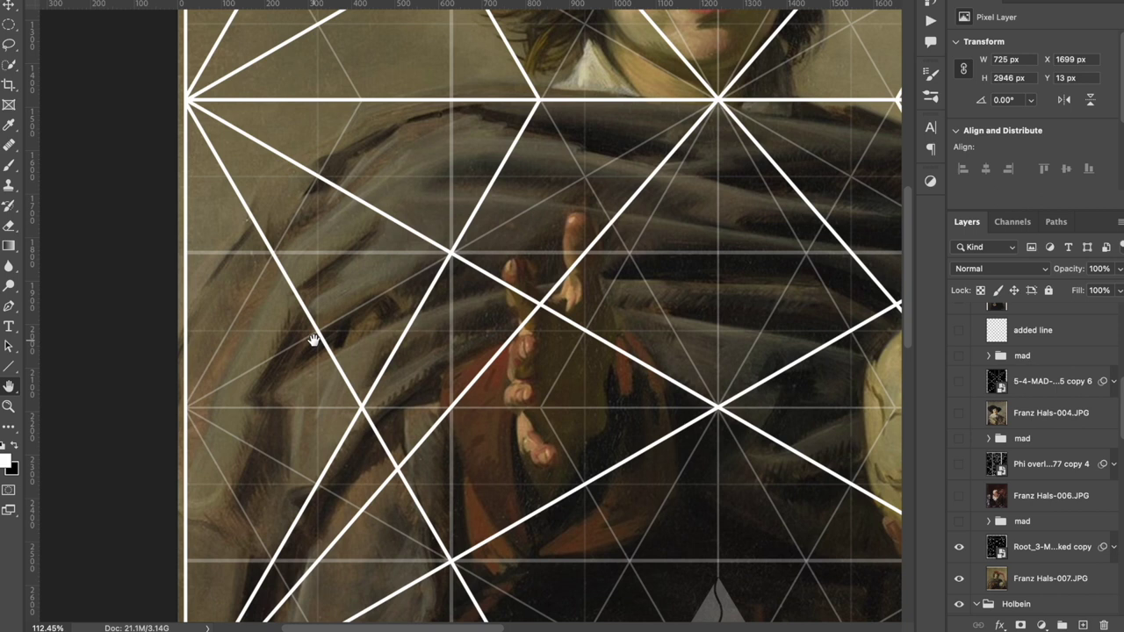
scroll(313, 339, up, 1)
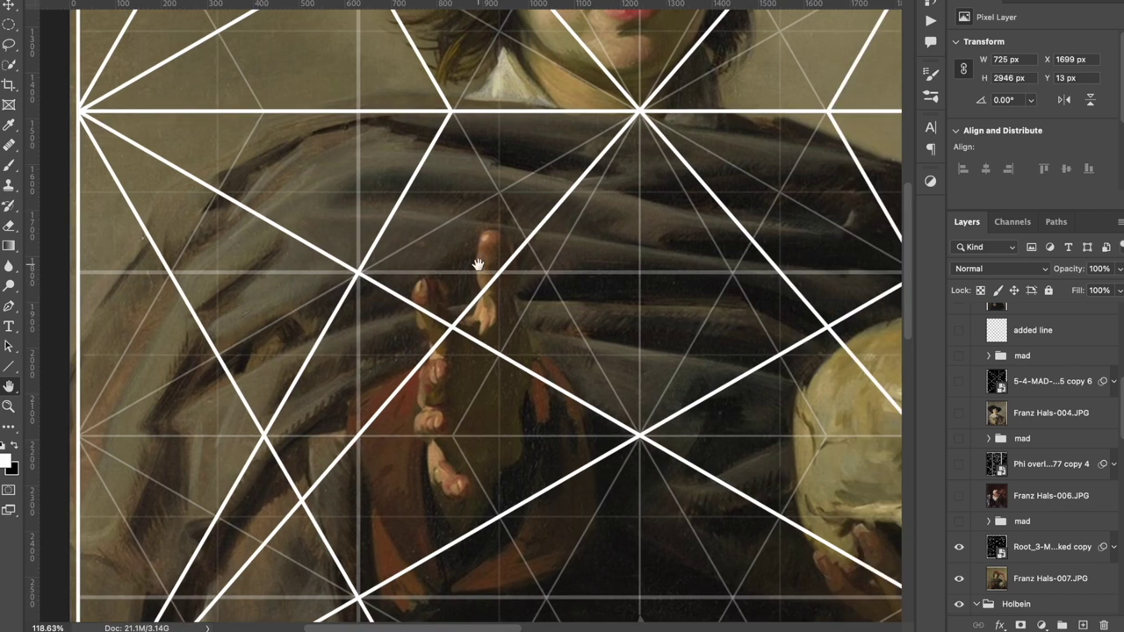
scroll(478, 264, up, 1)
drag(478, 265, 516, 240)
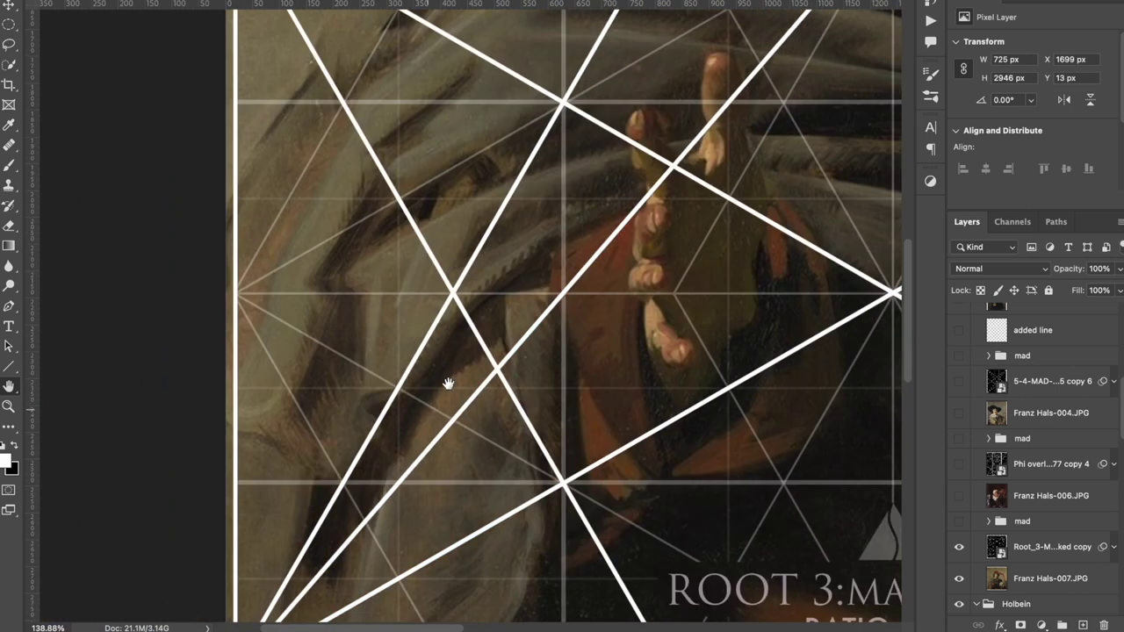
scroll(460, 391, up, 2)
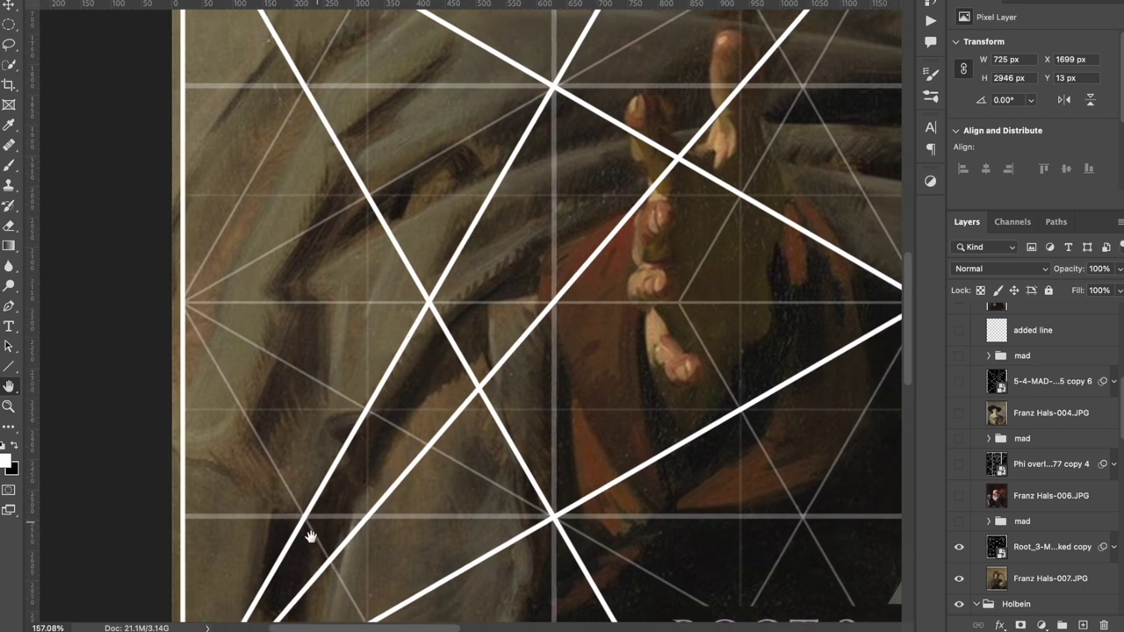
drag(503, 150, 397, 205)
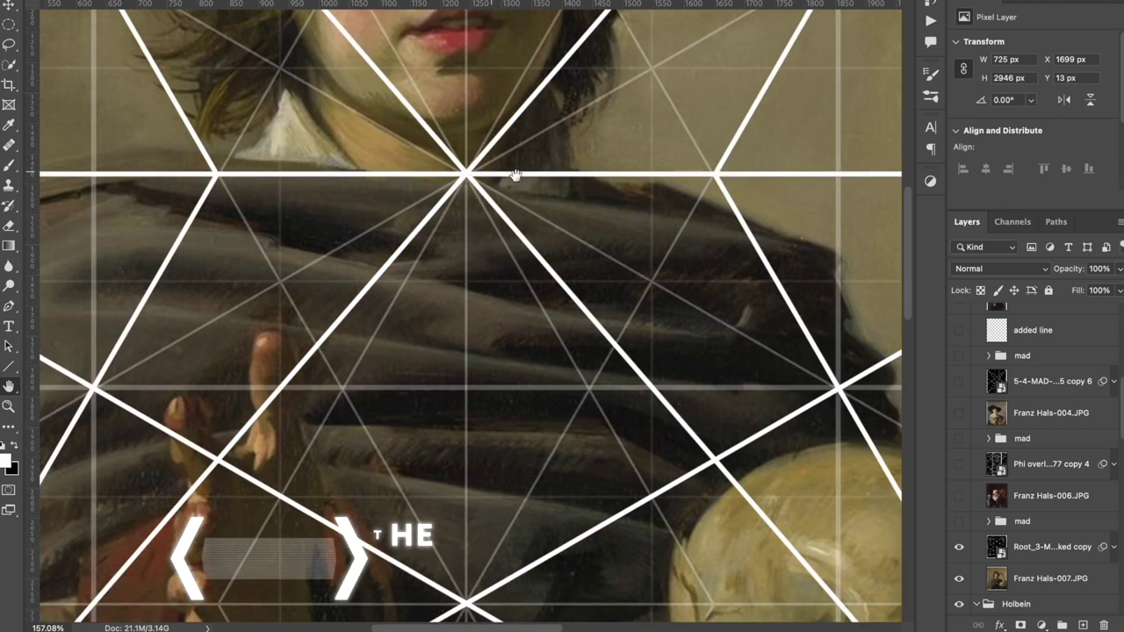
Check the Root 3 grid diagonals against the skull, its eye socket and the fingers holding it
scroll(406, 173, right, 6)
scroll(407, 173, down, 6)
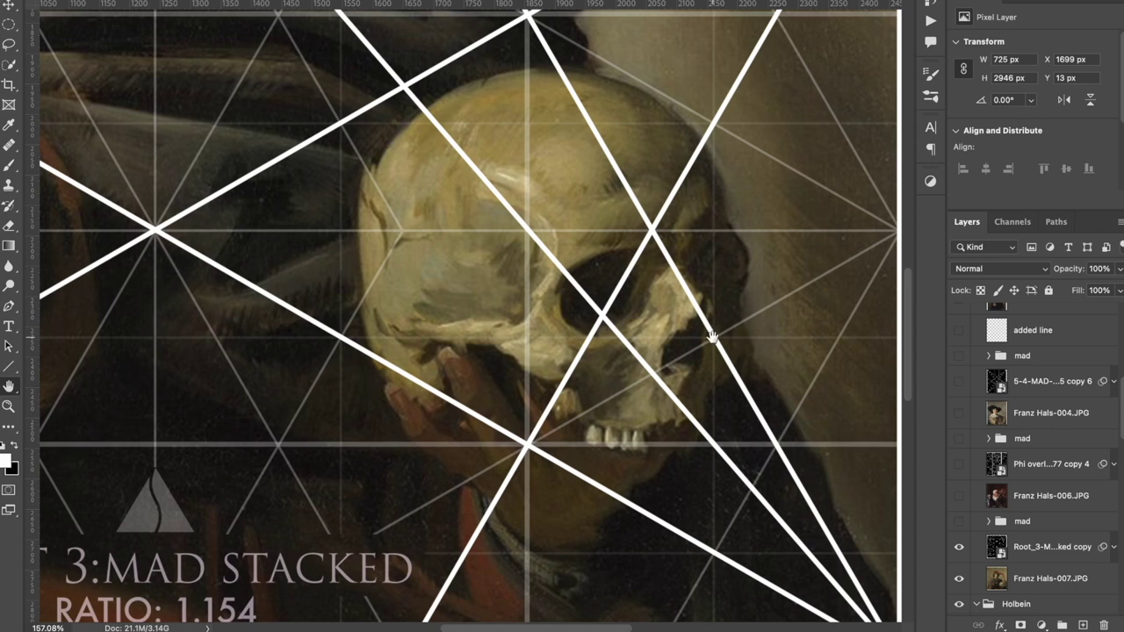
scroll(601, 300, down, 4)
scroll(696, 305, left, 6)
scroll(697, 306, up, 3)
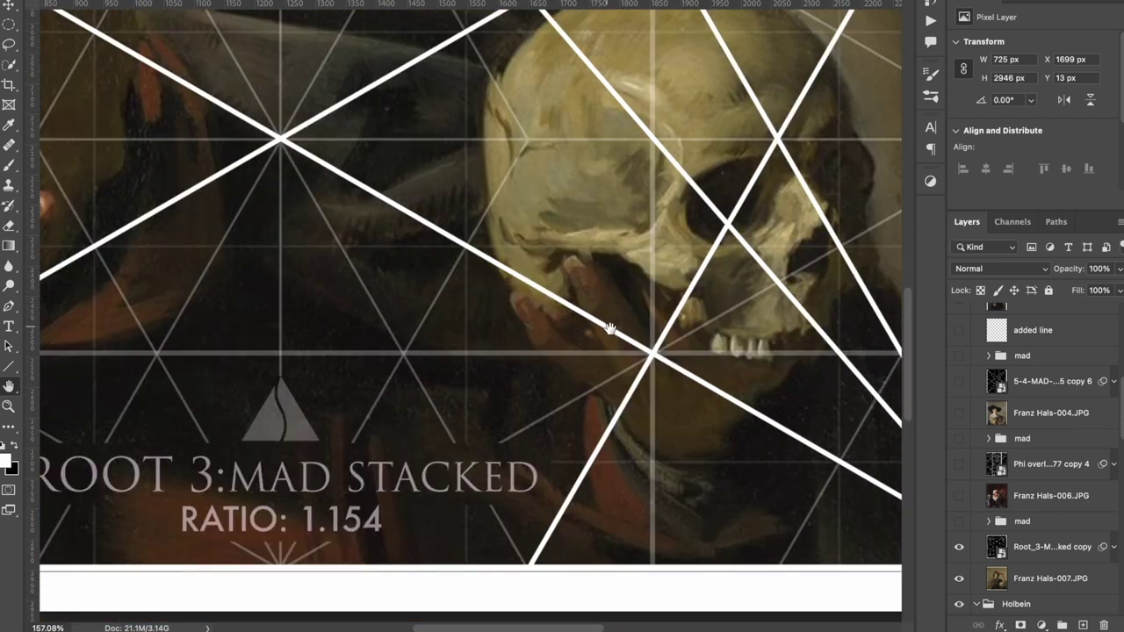
scroll(550, 296, left, 3)
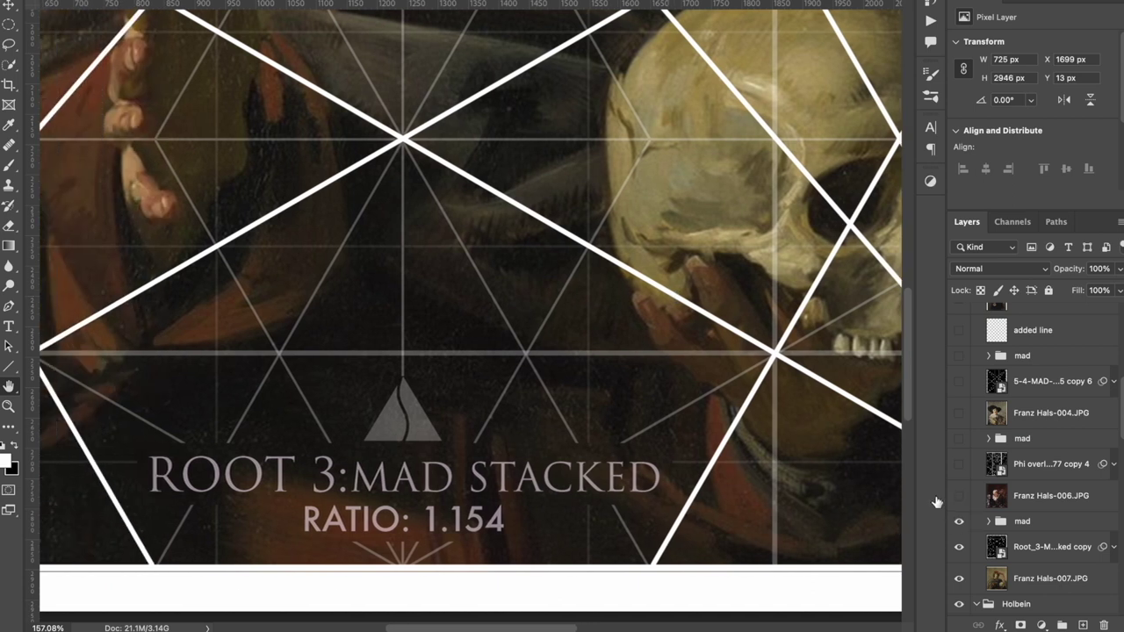
Show the mad group of smaller Root 3 grids above the main grid and check them against the cloak, hand and skull
click(955, 513)
scroll(665, 341, down, 6)
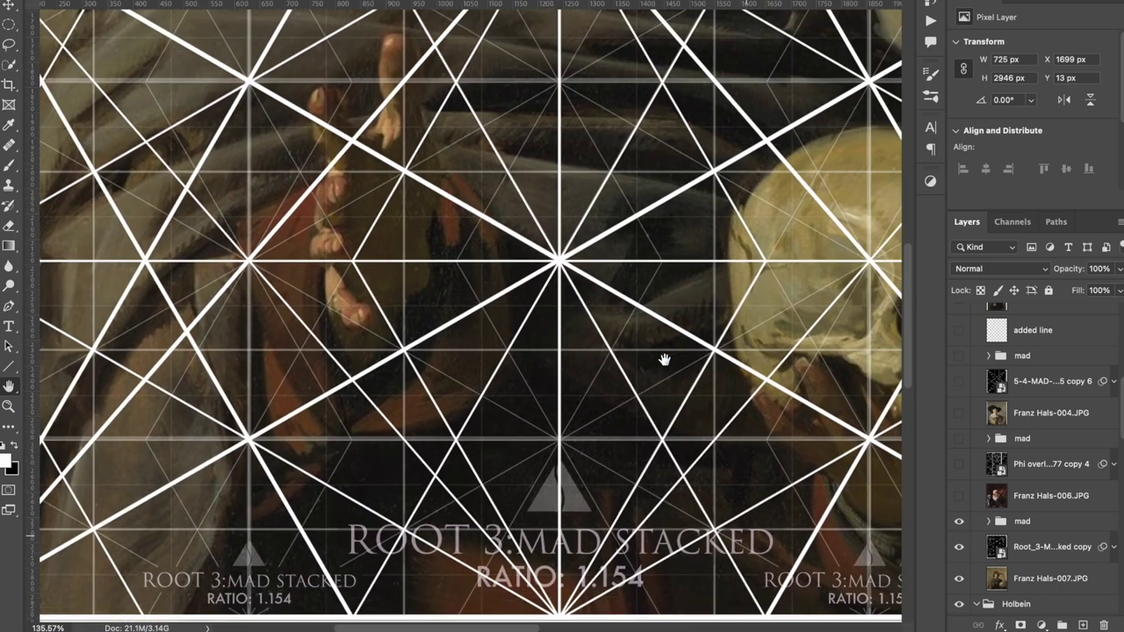
scroll(665, 360, down, 3)
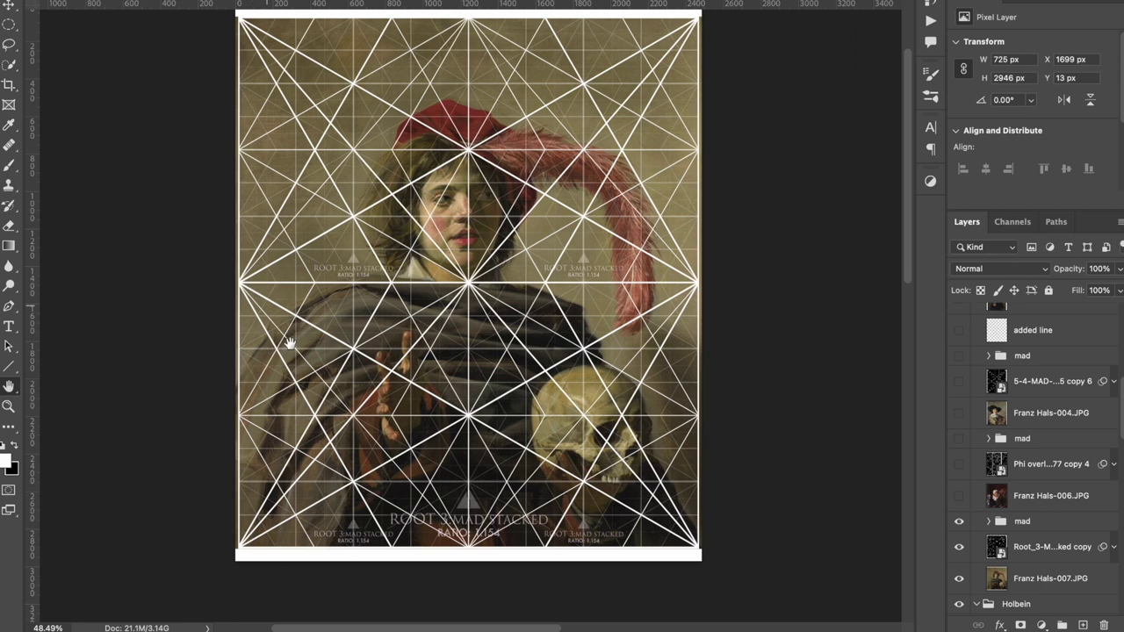
scroll(339, 215, up, 5)
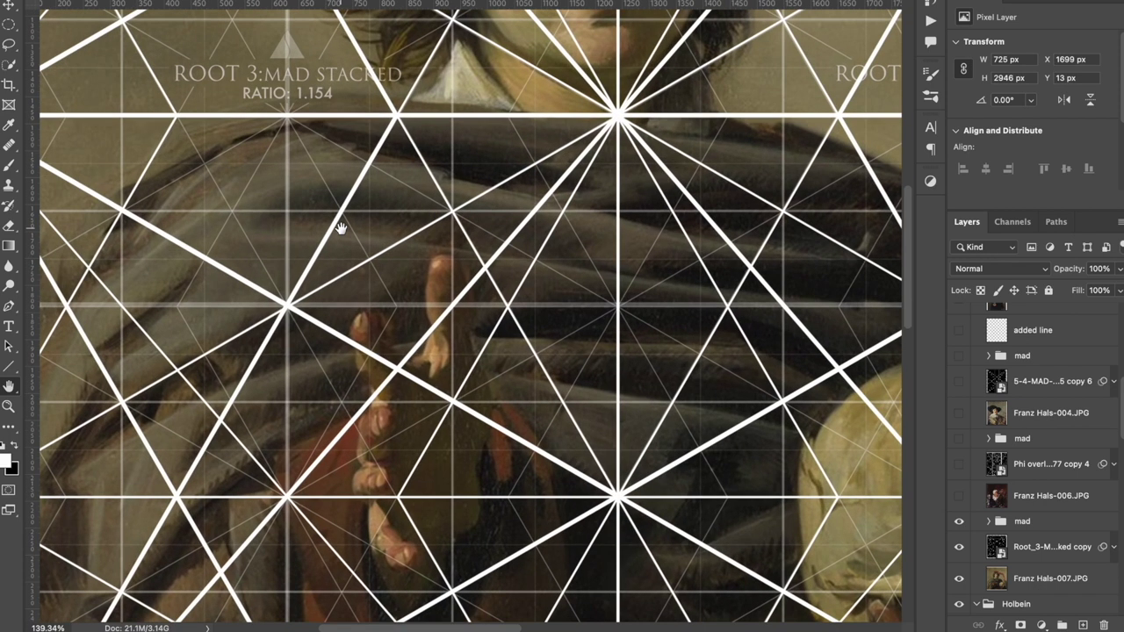
scroll(753, 211, up, 3)
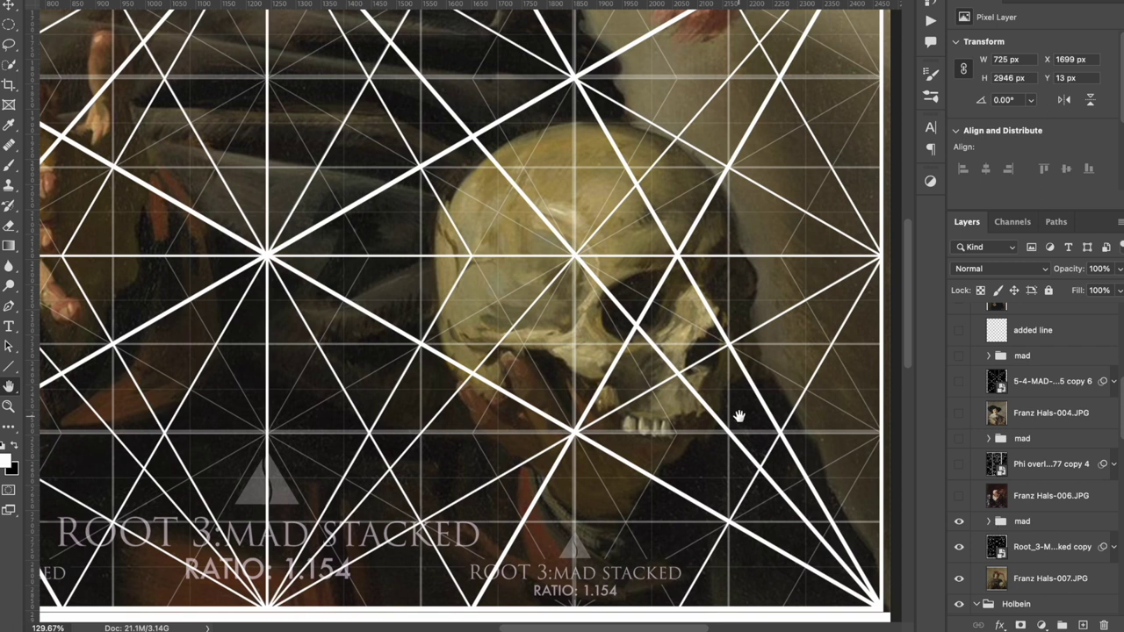
scroll(738, 416, down, 5)
Fit the portrait in view, expand the mad group and hide its four smaller Root 3 grids one by one
click(986, 523)
key(ctrl+0)
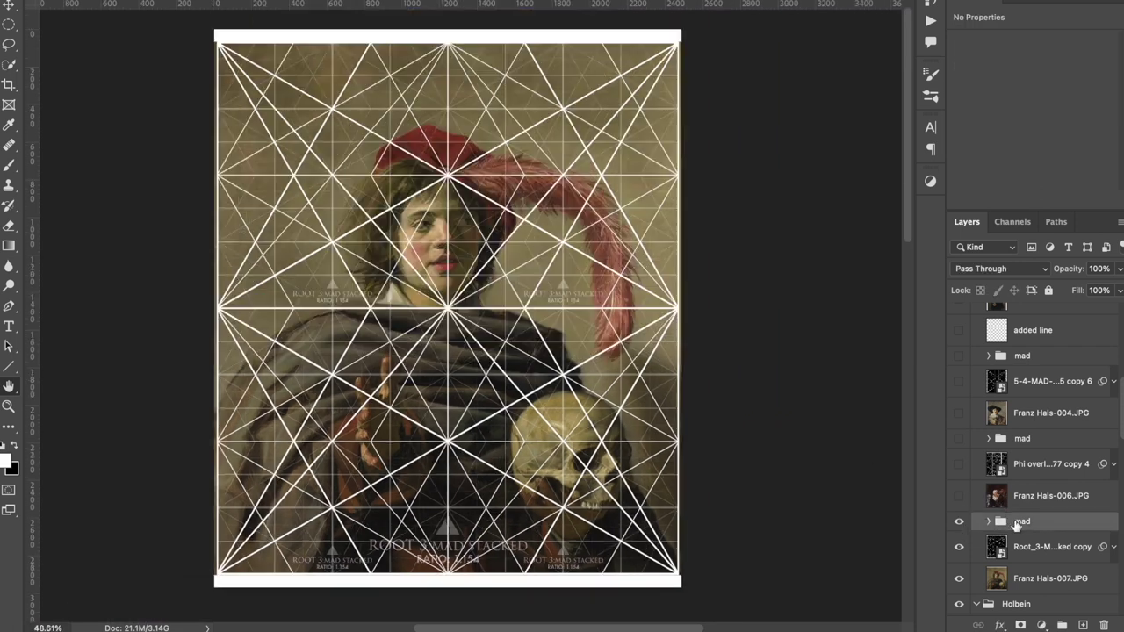
click(990, 524)
scroll(991, 492, down, 3)
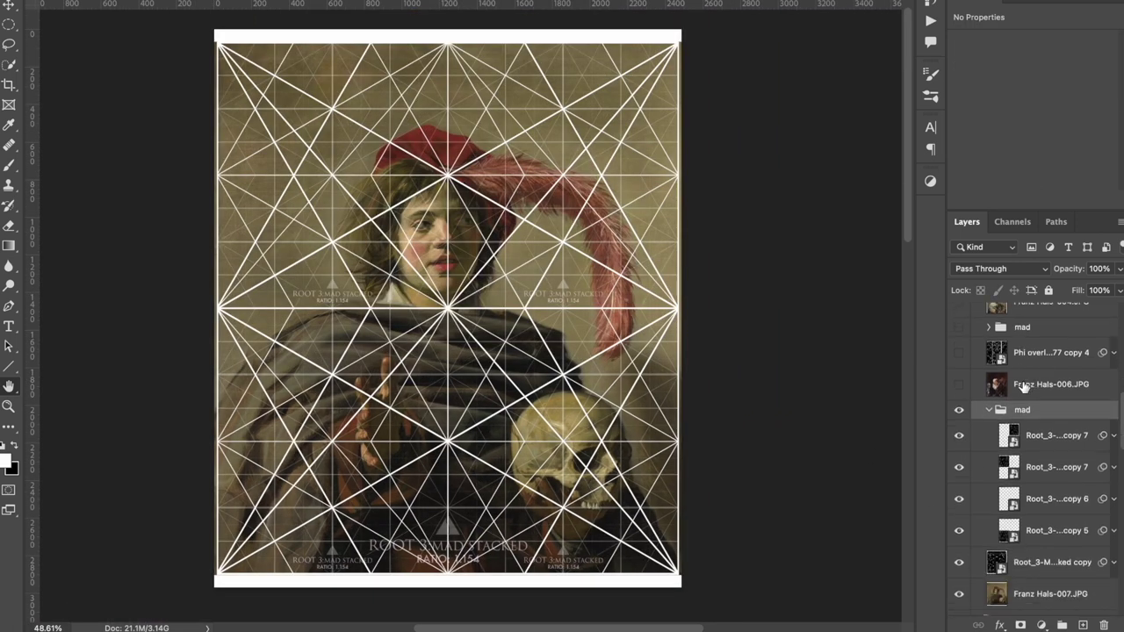
click(958, 435)
click(958, 467)
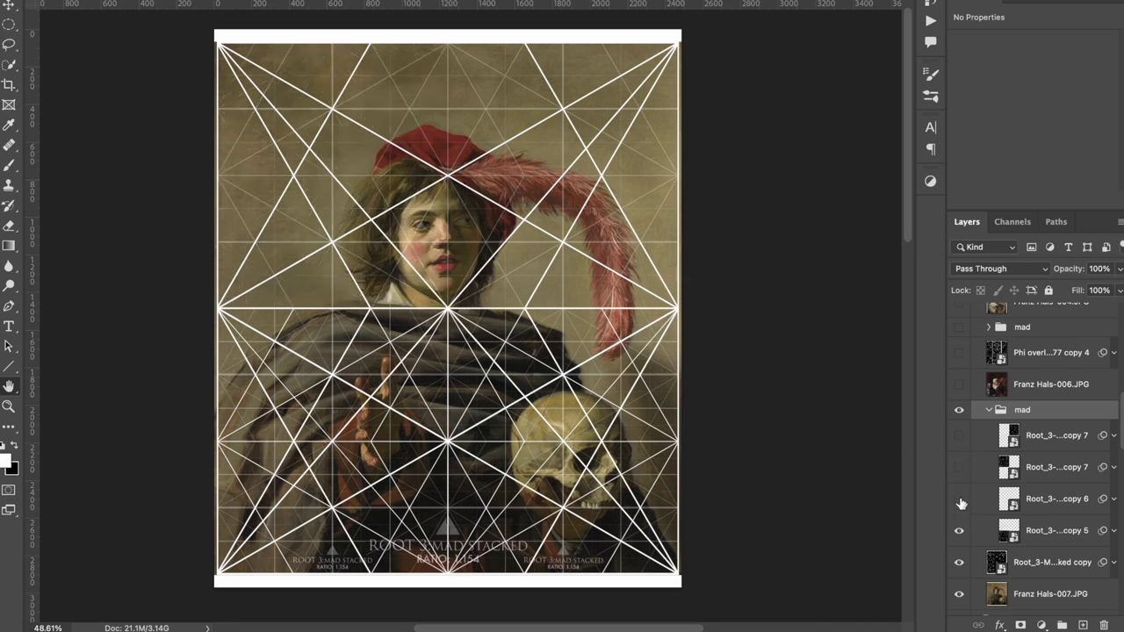
click(959, 500)
click(960, 531)
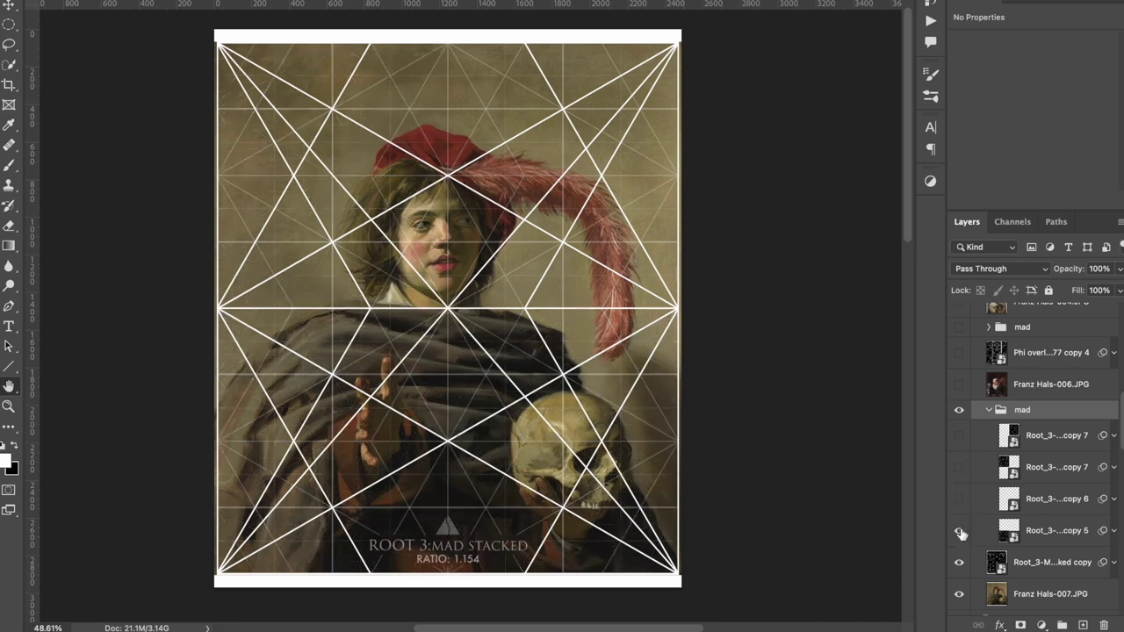
Show the four smaller Root 3 grids again one by one and collapse the mad group
click(961, 531)
click(962, 528)
click(961, 503)
click(959, 467)
click(958, 439)
click(989, 411)
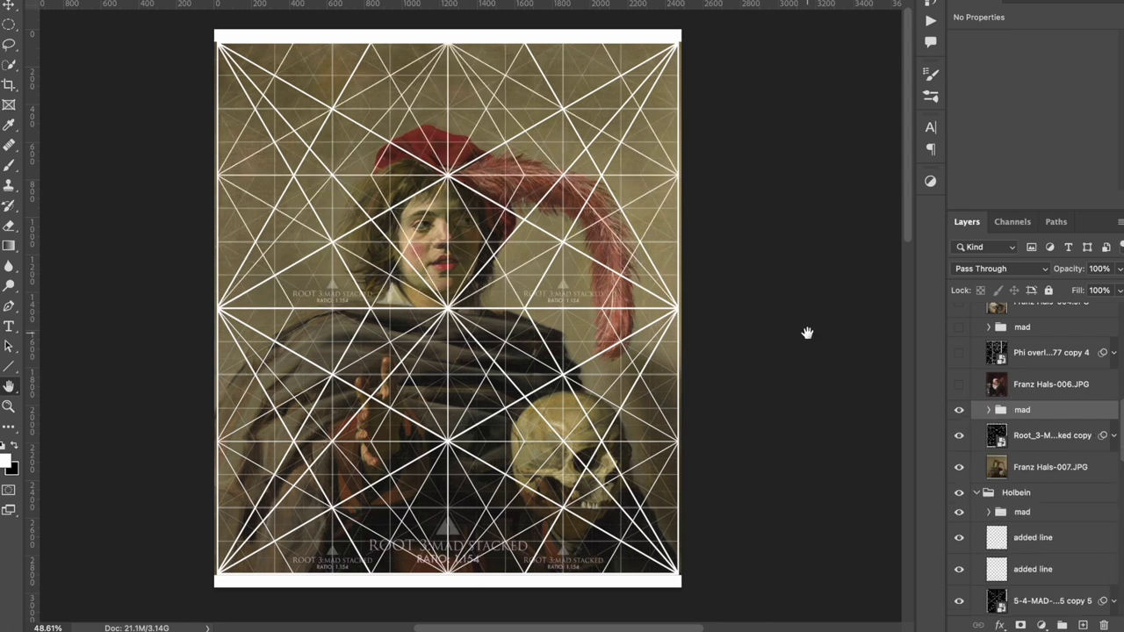
Check the combined Root 3 grids against the hanging feather, the cloak's shoulder edge and the top of the skull
scroll(807, 333, up, 5)
scroll(808, 333, up, 2)
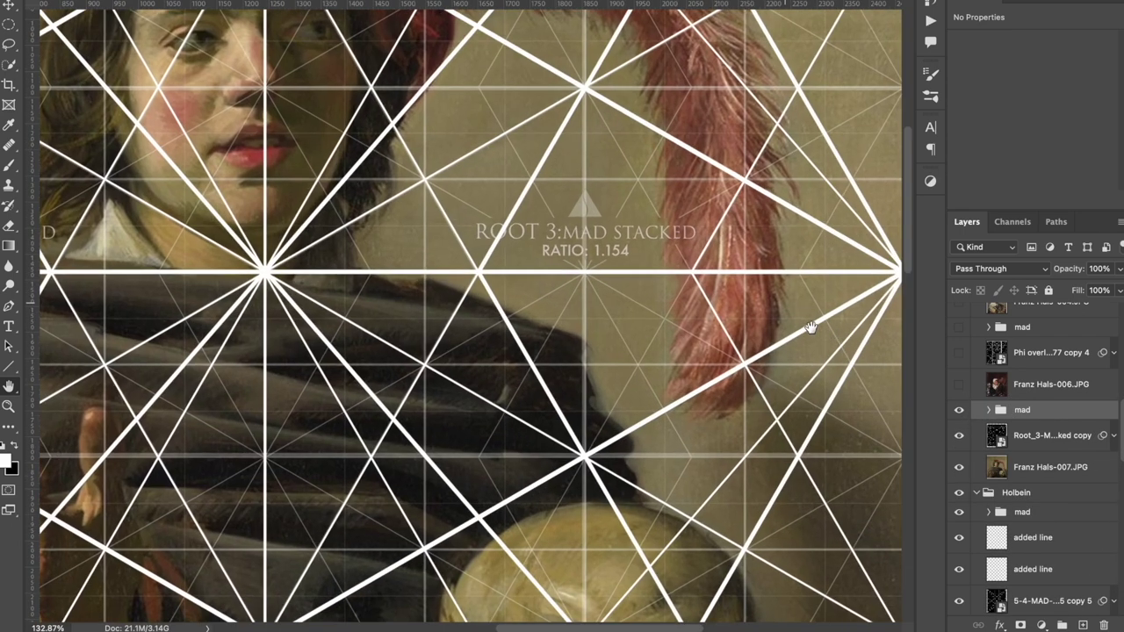
scroll(810, 329, down, 2)
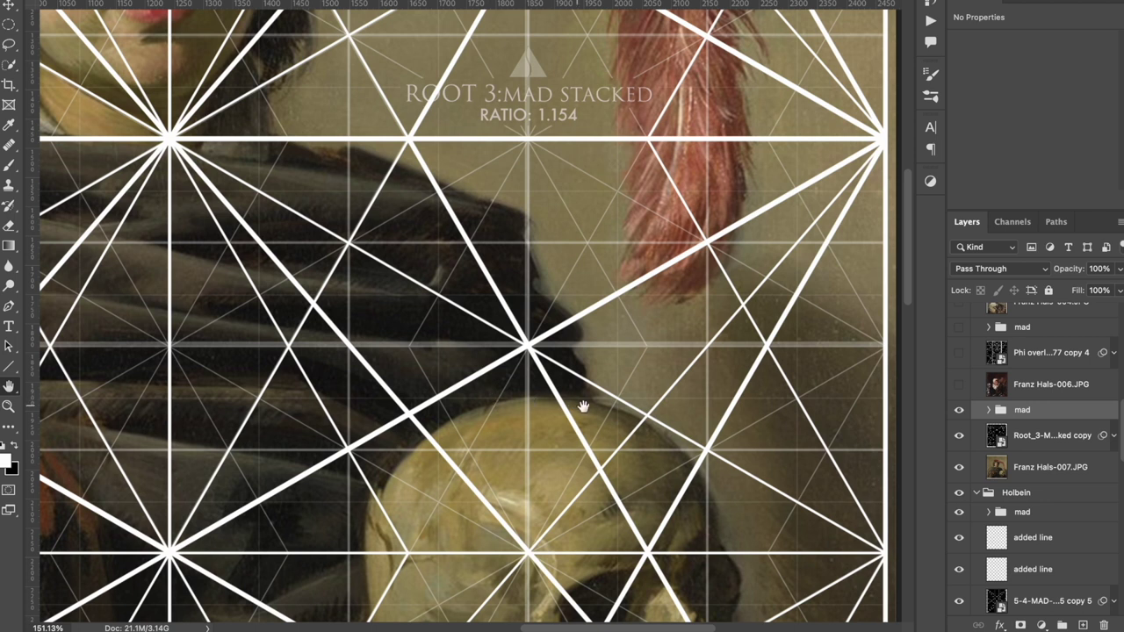
scroll(613, 439, down, 3)
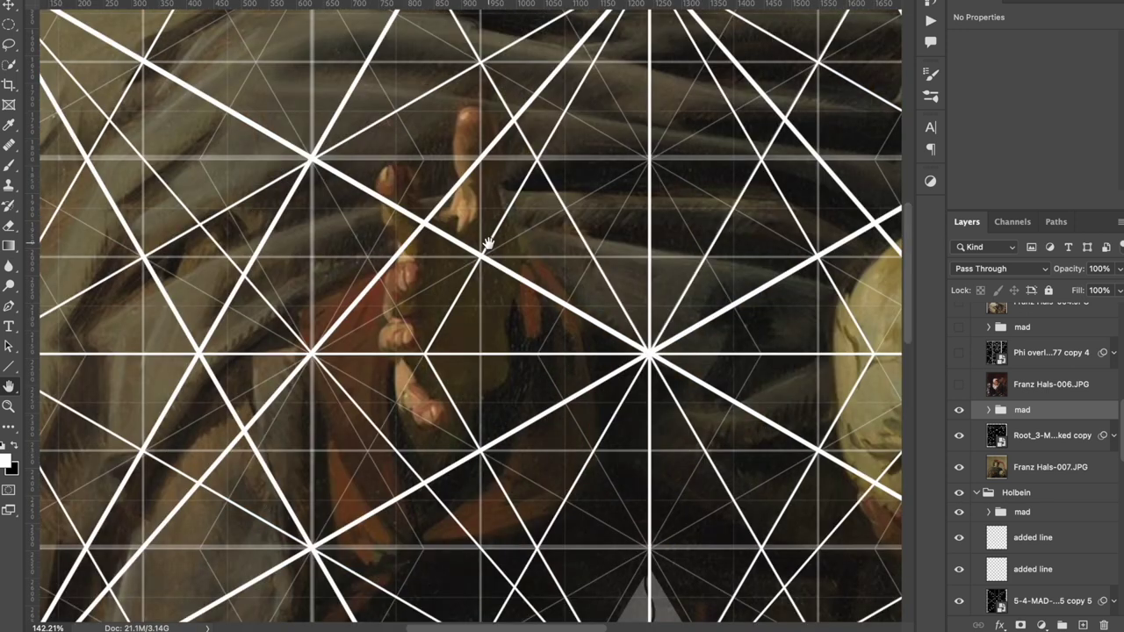
Check the combined Root 3 grid lines against each finger of the outstretched hand and the red sleeve
scroll(487, 244, up, 6)
scroll(487, 244, left, 3)
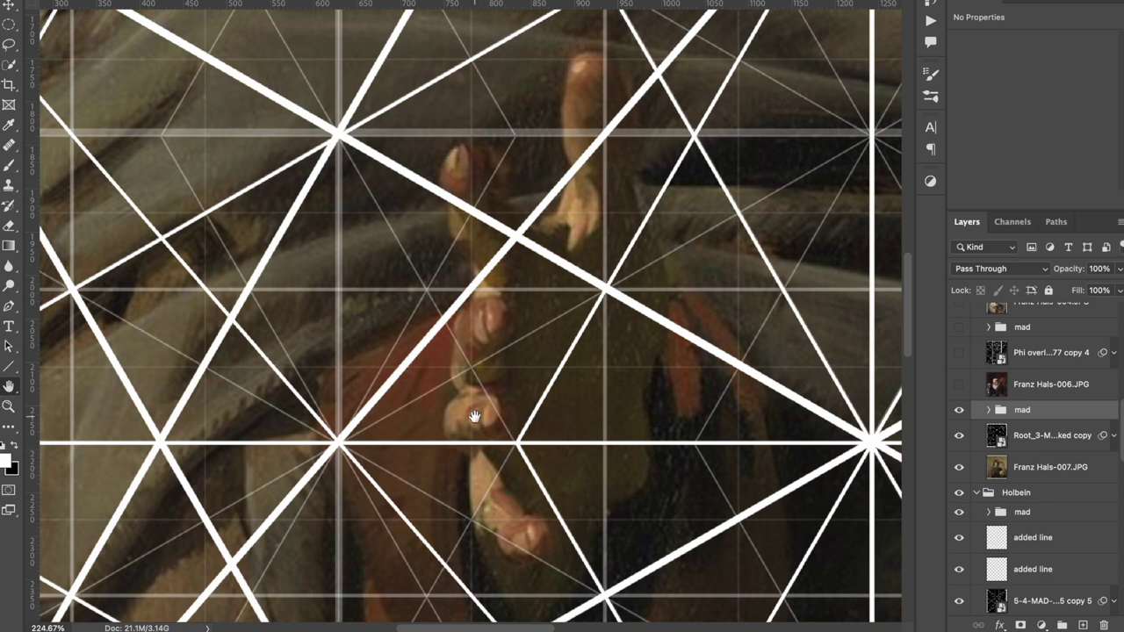
drag(473, 411, 465, 283)
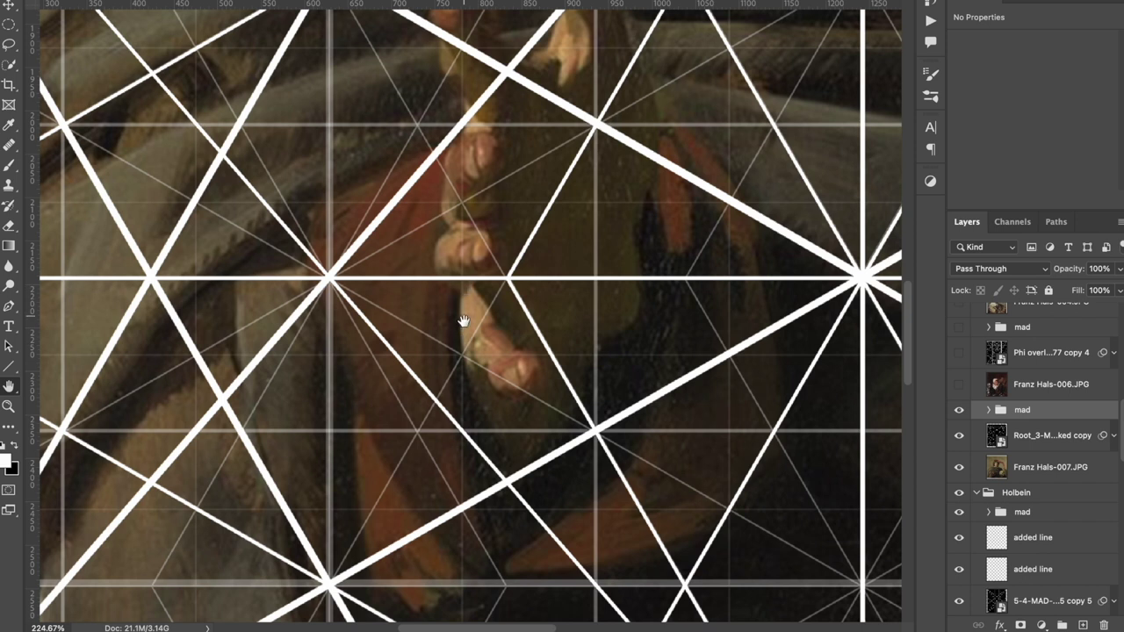
Show the Franz Hals-006.JPG portrait, fit it in view and turn on its Phi overlapping MAD overlay
scroll(389, 414, down, 5)
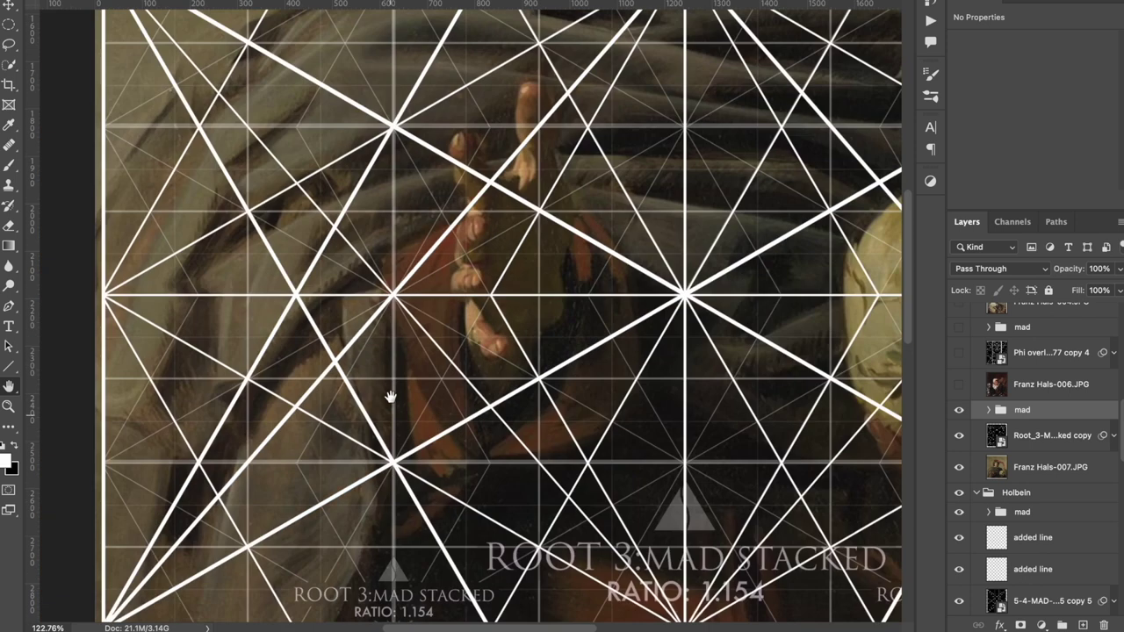
scroll(391, 454, down, 3)
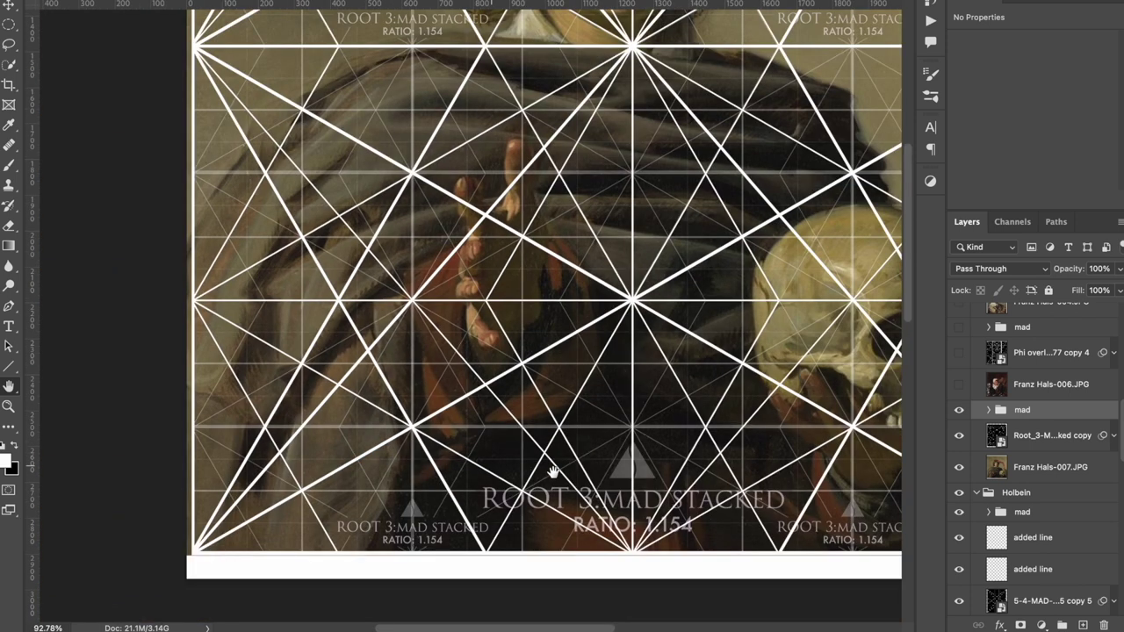
click(959, 384)
click(996, 384)
key(super+0)
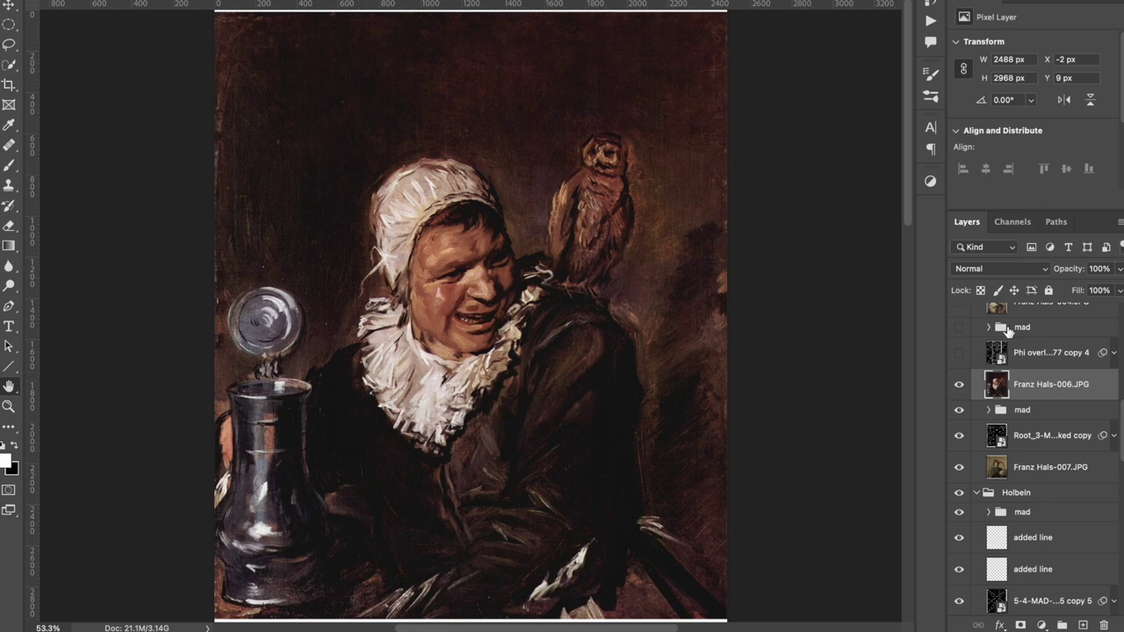
click(958, 352)
click(996, 352)
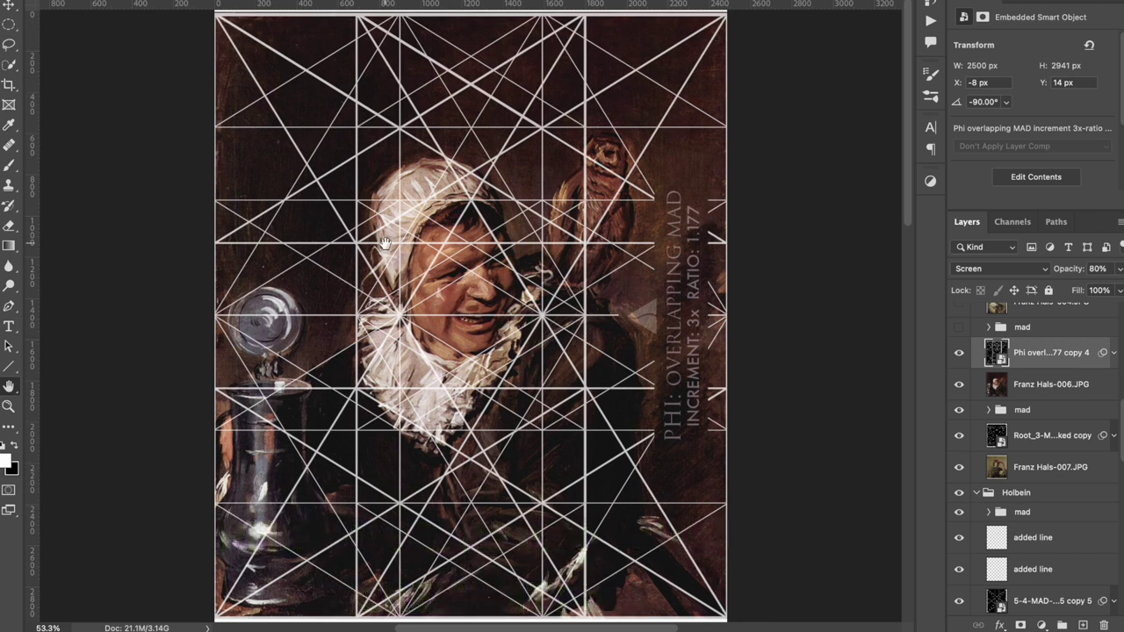
Check the Phi overlapping MAD grid against the tankard and its lid, the white ruff, the face and the owl
scroll(384, 243, up, 3)
scroll(383, 243, up, 4)
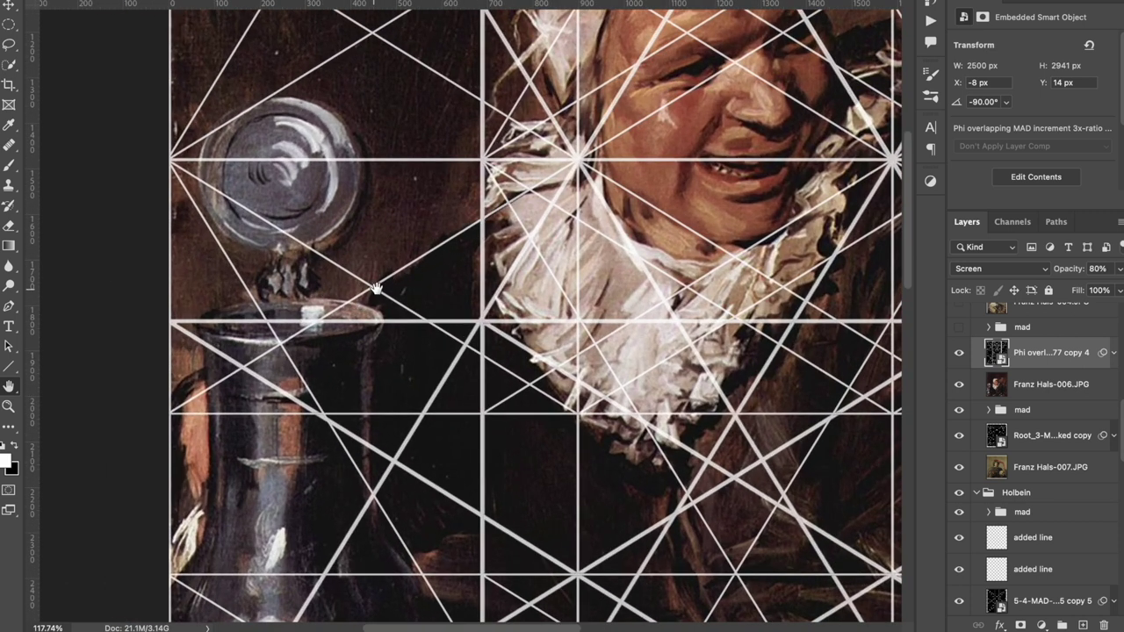
drag(625, 184, 511, 195)
scroll(540, 220, up, 2)
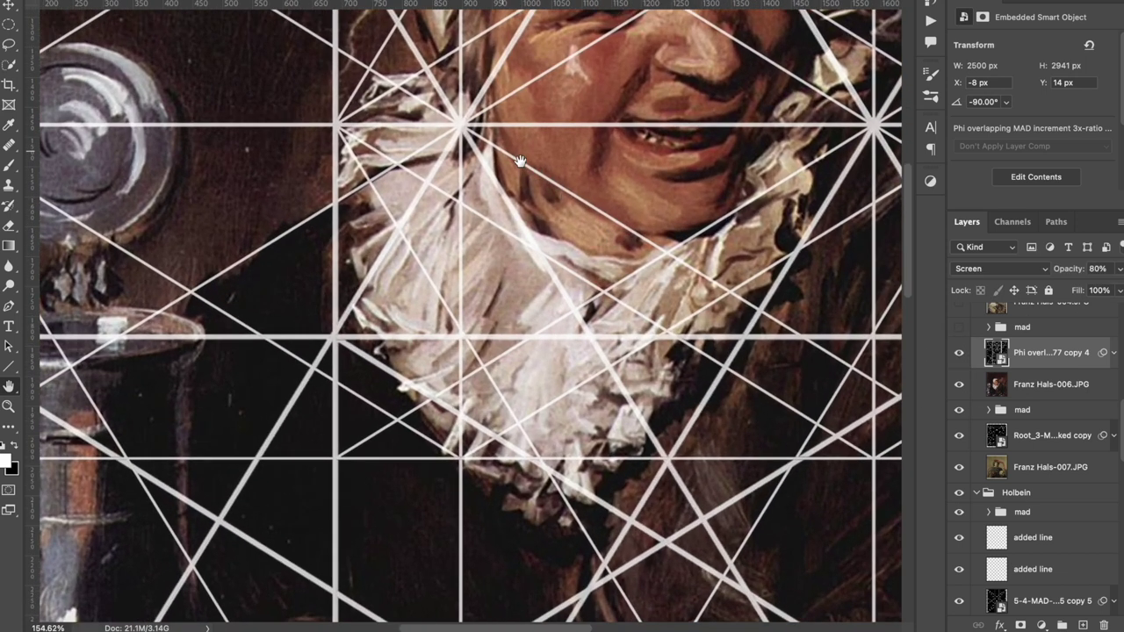
scroll(620, 231, up, 5)
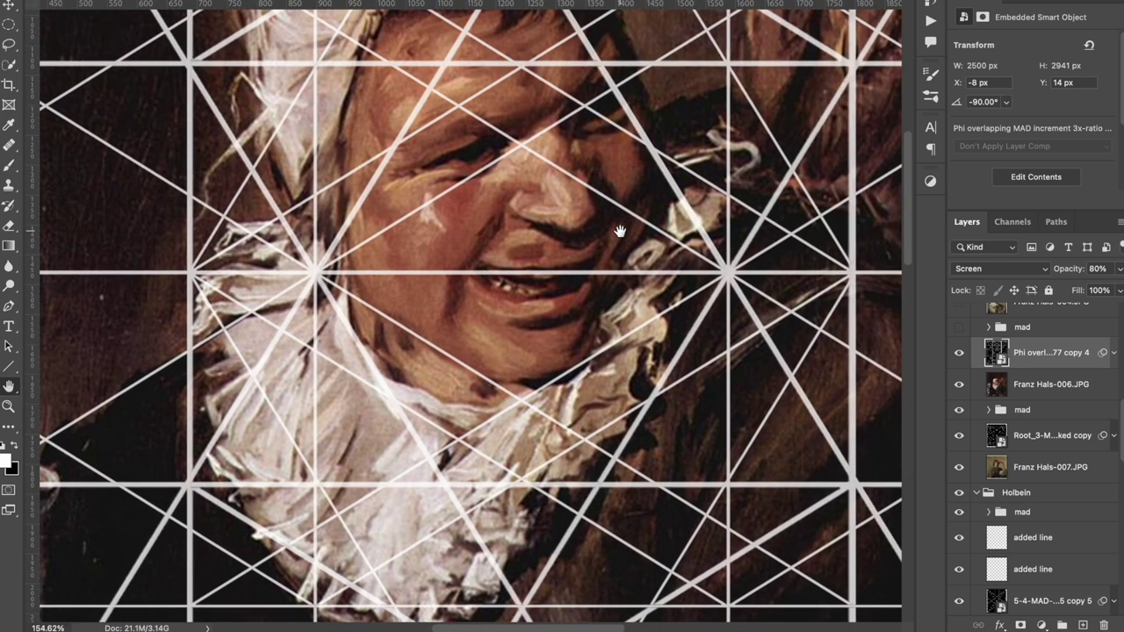
scroll(527, 274, right, 5)
scroll(480, 237, up, 5)
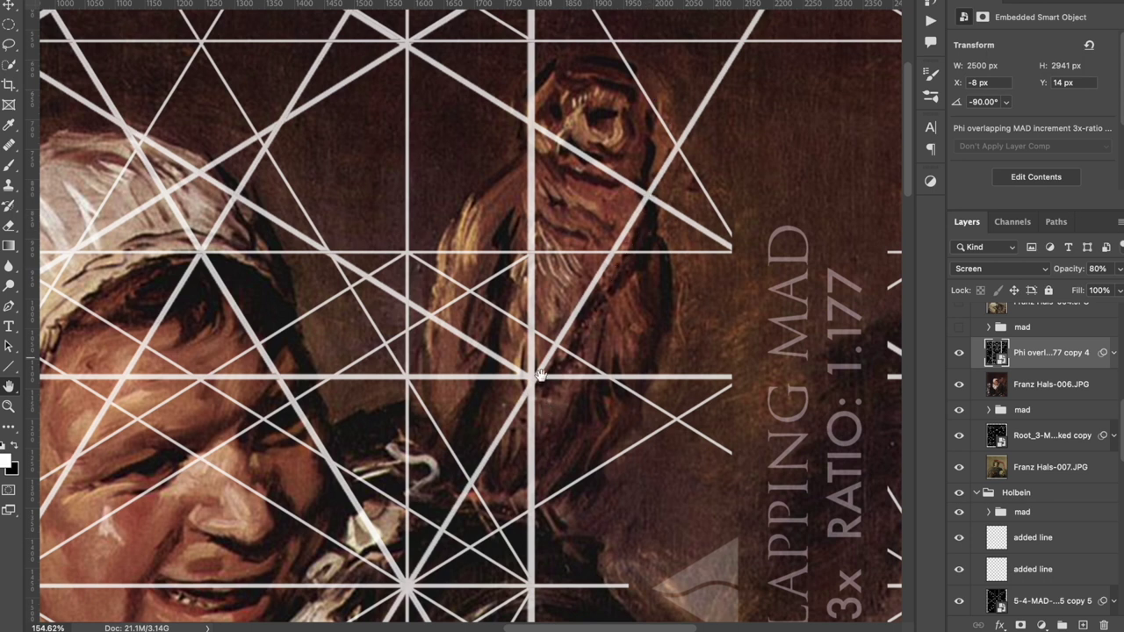
scroll(527, 369, down, 5)
scroll(527, 369, left, 2)
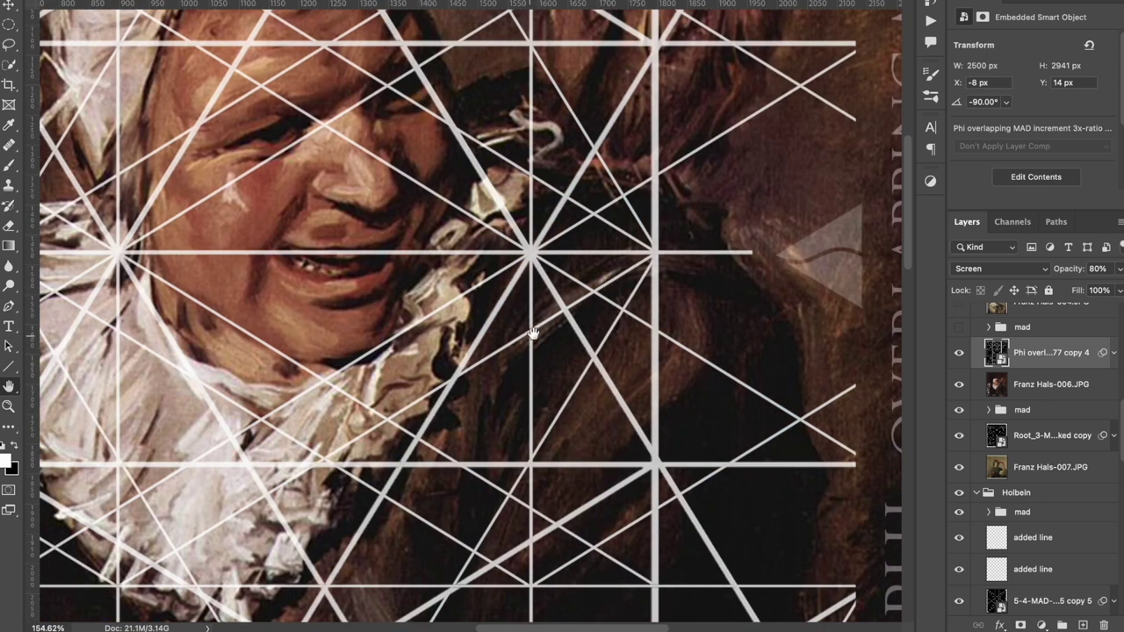
Switch the Phi overlapping MAD overlay off and back on, and compare its lines with the ruff's lower edge and the garment folds
click(958, 353)
click(958, 353)
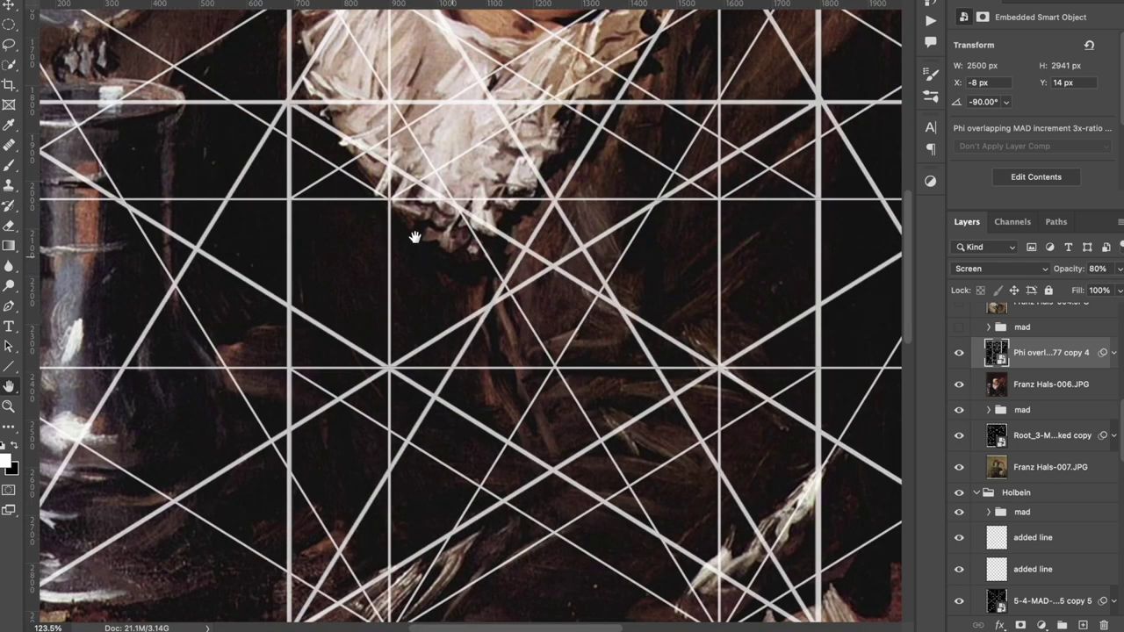
scroll(457, 267, up, 5)
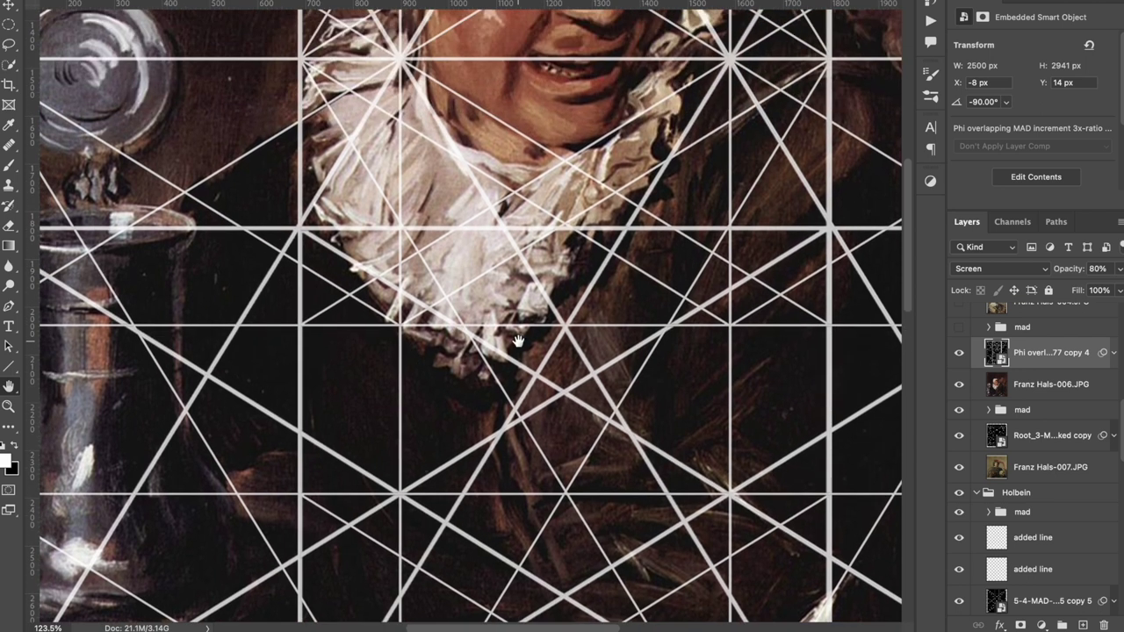
key(v)
drag(681, 285, 665, 325)
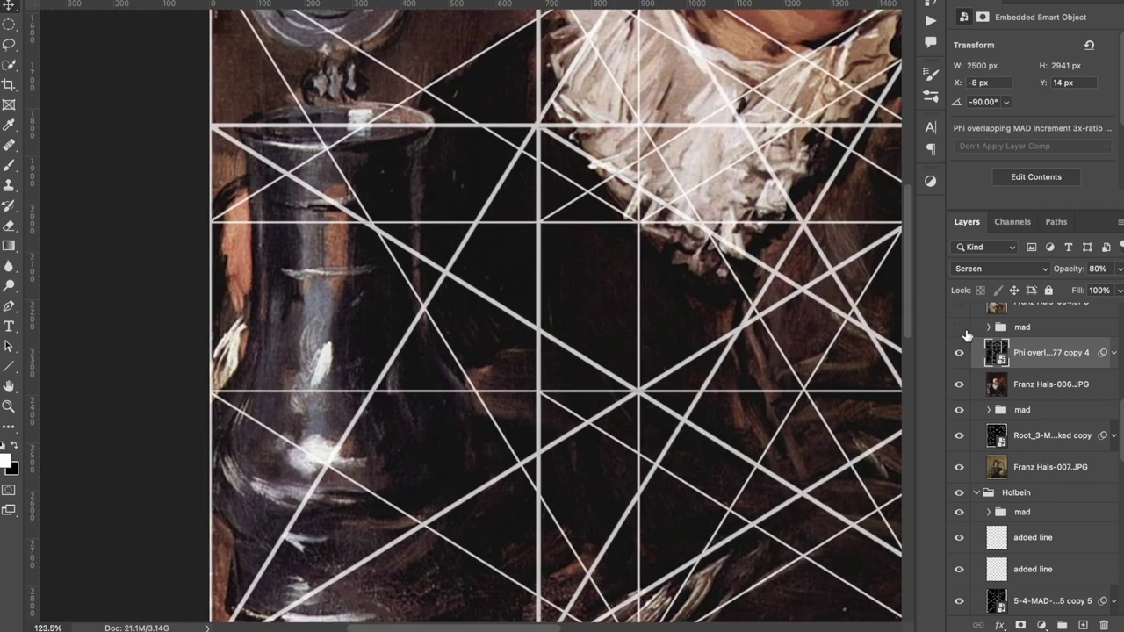
Show the mad group of smaller Phi grids, comparing the tankard and its lid with and without the group
click(958, 326)
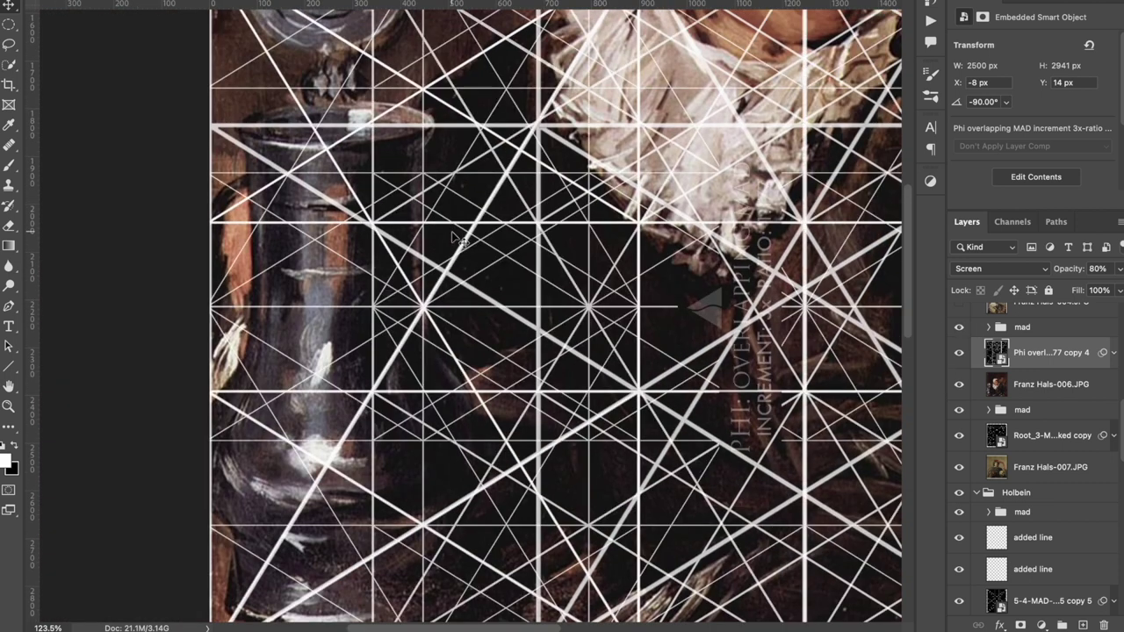
scroll(453, 237, up, 2)
scroll(455, 242, up, 5)
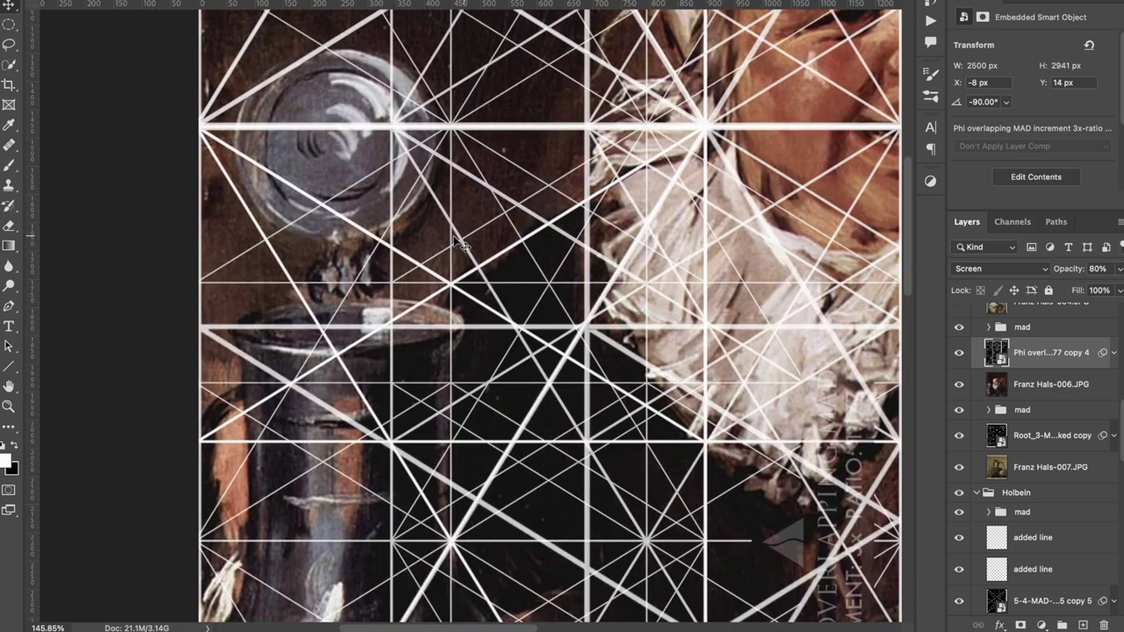
click(959, 326)
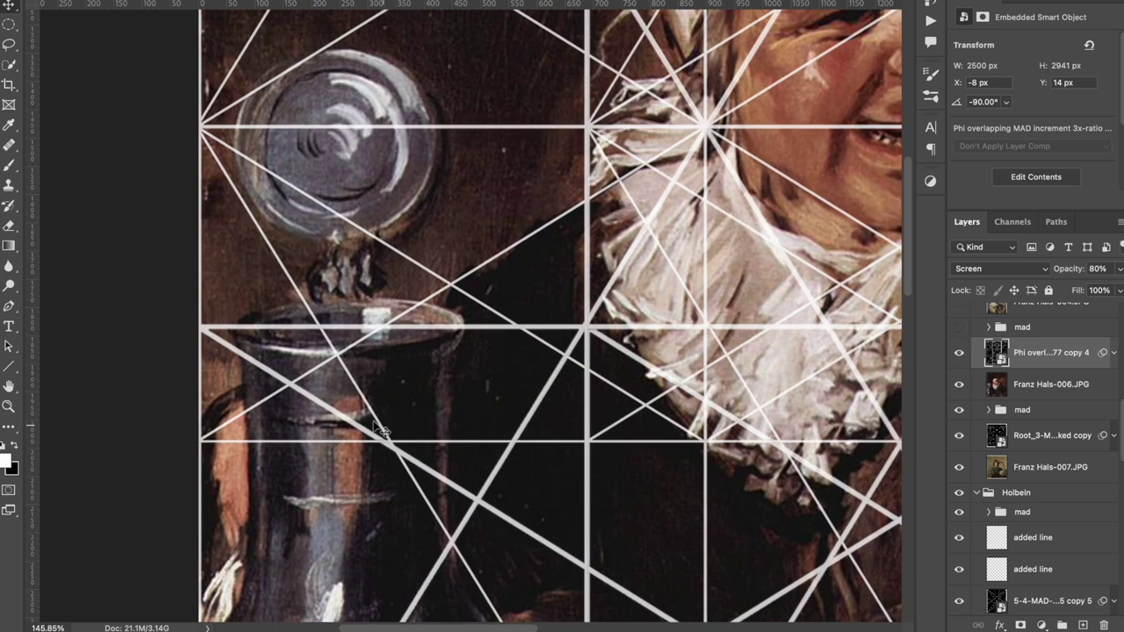
scroll(459, 547, down, 4)
click(959, 326)
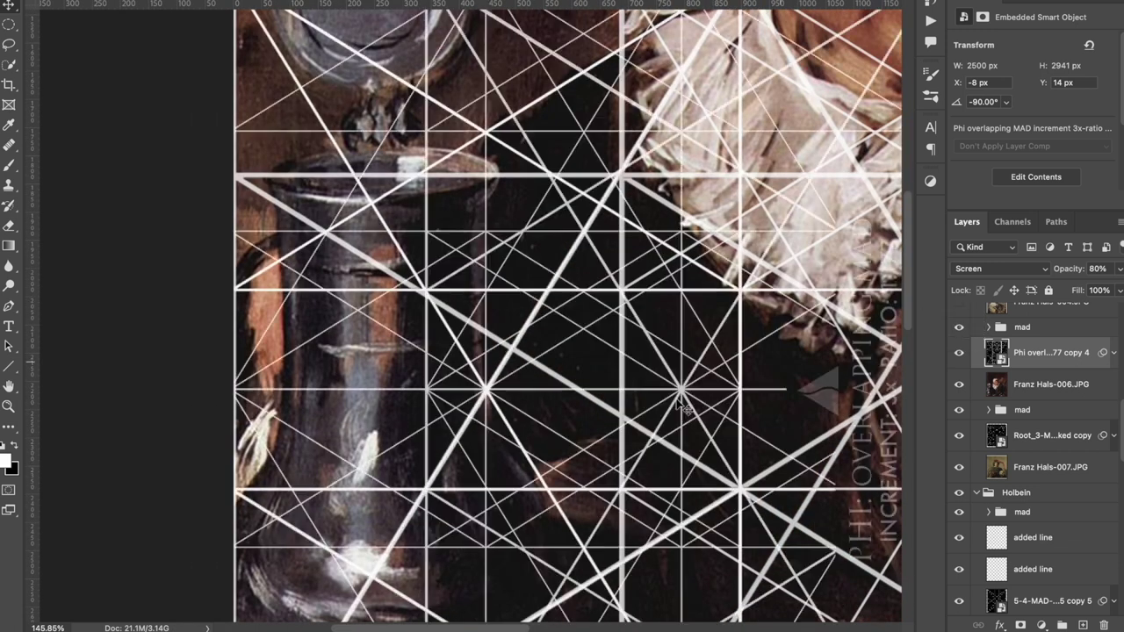
Check the combined Phi grid lines against the tankard's rim, body and open lid, and against the sitter's face and bonnet
scroll(503, 389, up, 2)
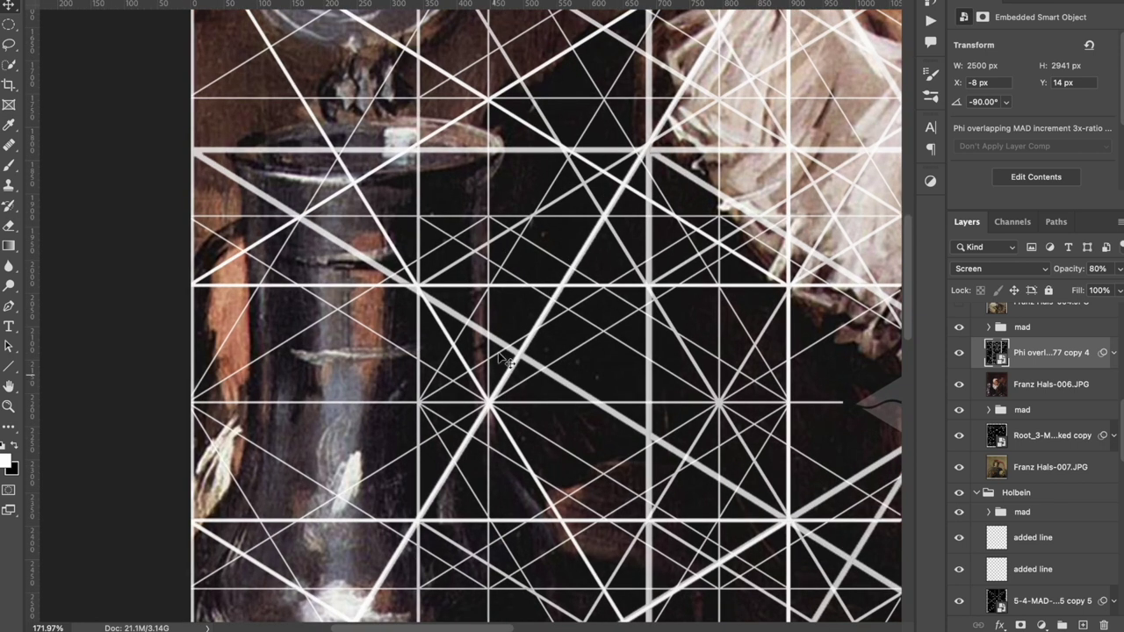
scroll(499, 256, up, 7)
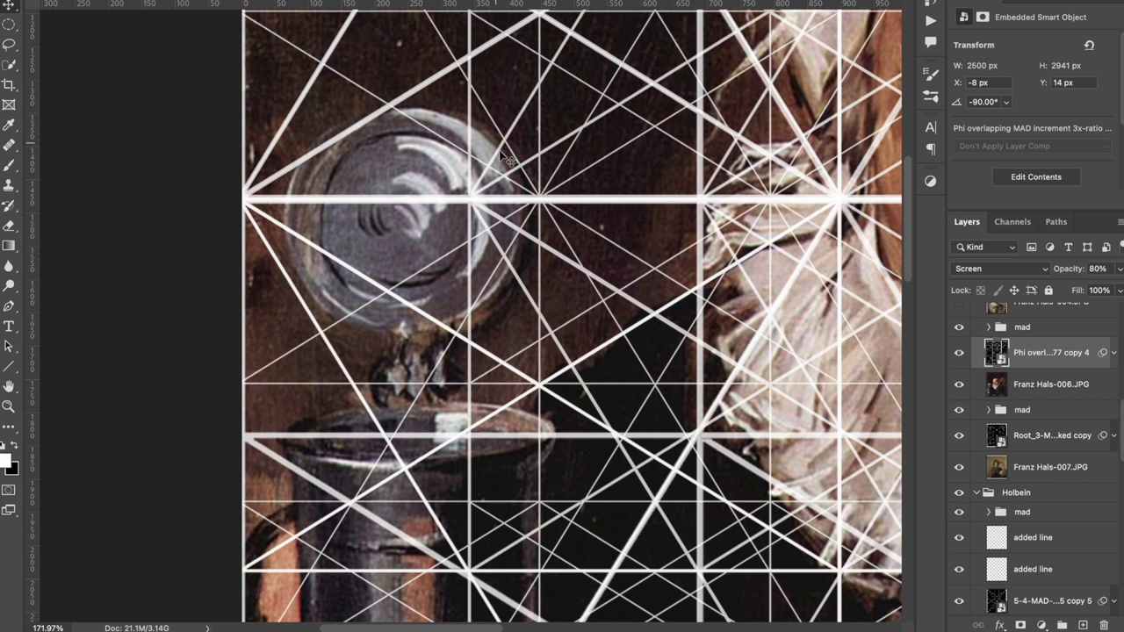
key(space)
key(space)
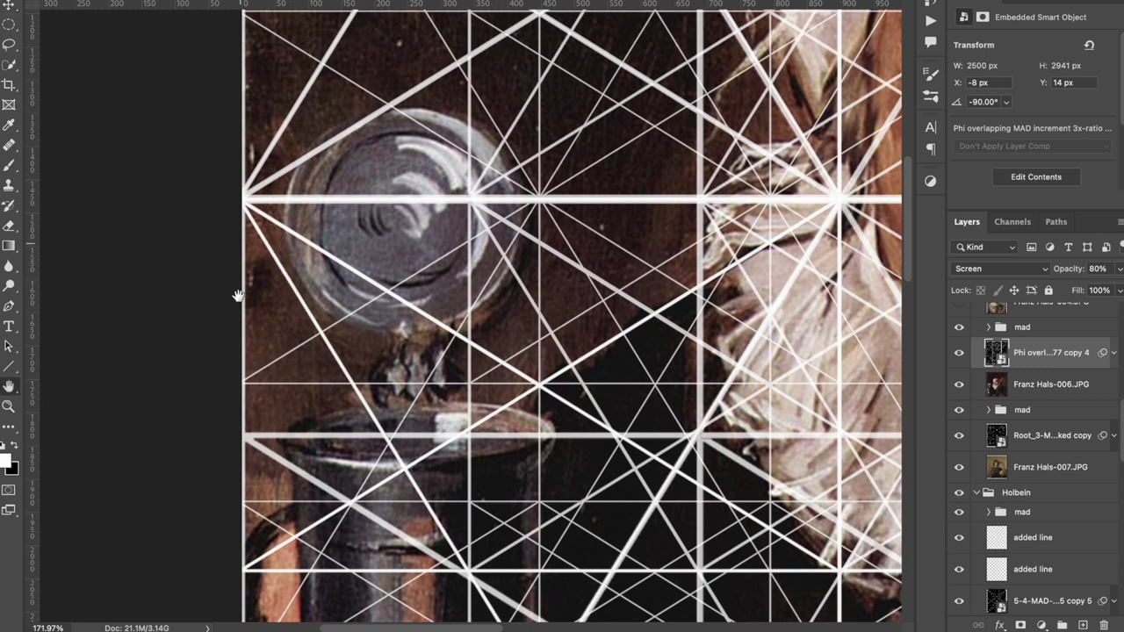
scroll(352, 133, down, 8)
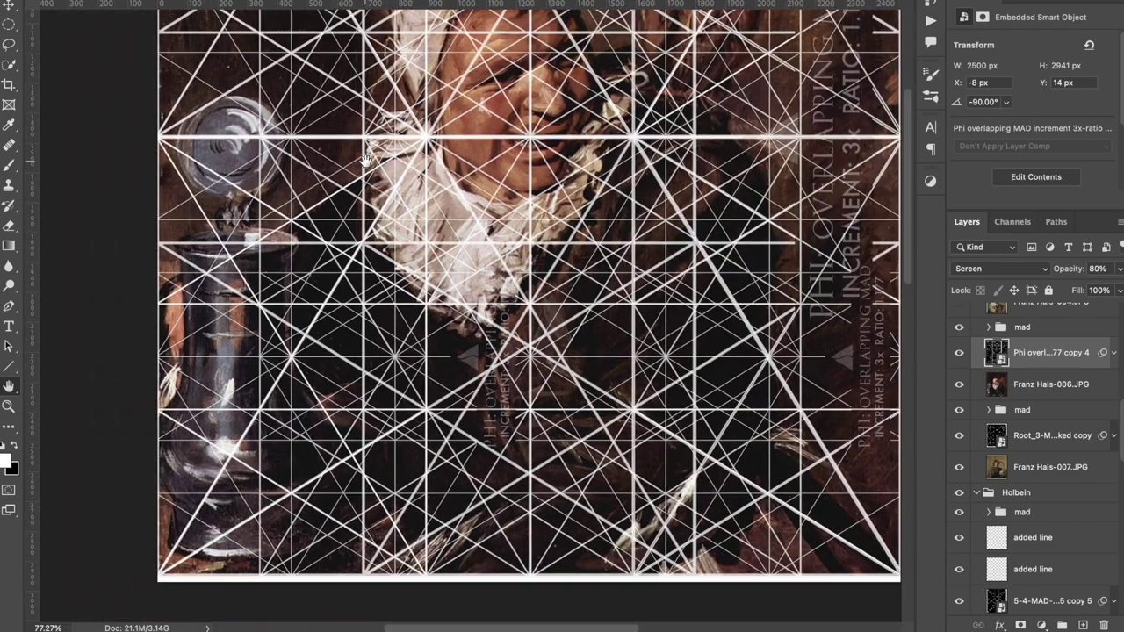
scroll(364, 160, up, 6)
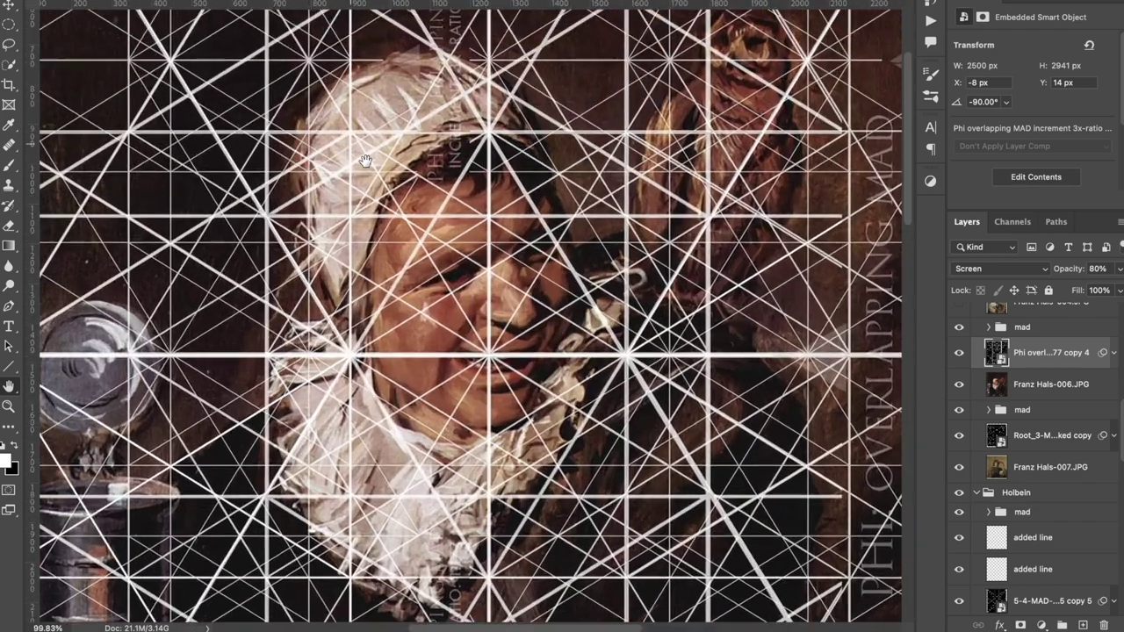
scroll(365, 160, down, 6)
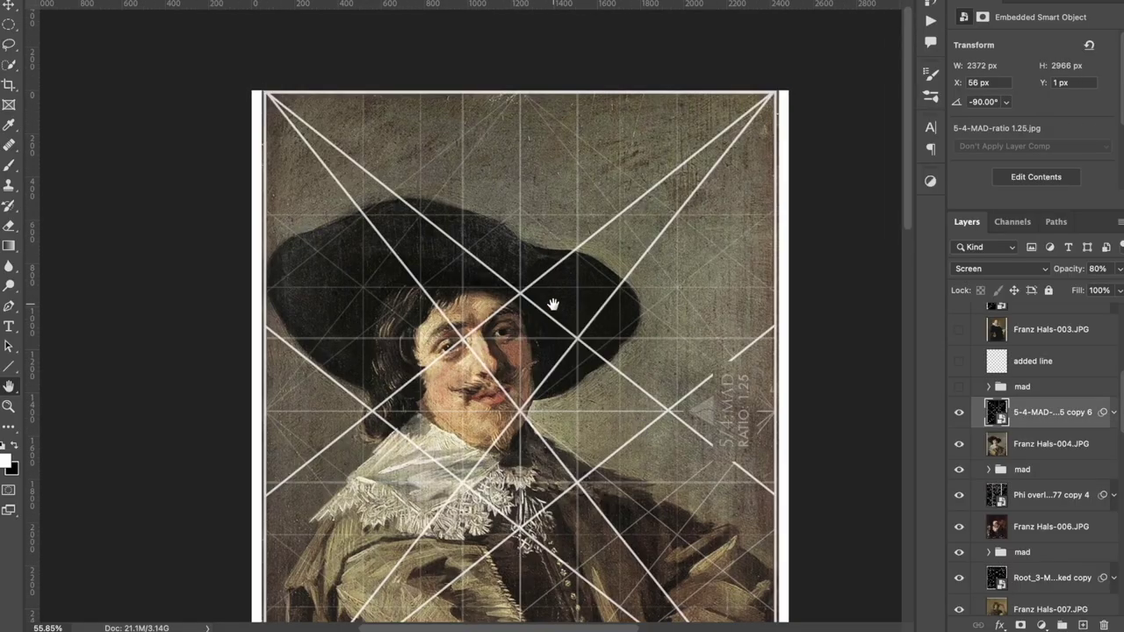
Check the 5/4 MAD grid on the Franz Hals-004 portrait against the hat brim, eyes, chin, lace collar and jacket edge
key(super+plus)
key(super+plus)
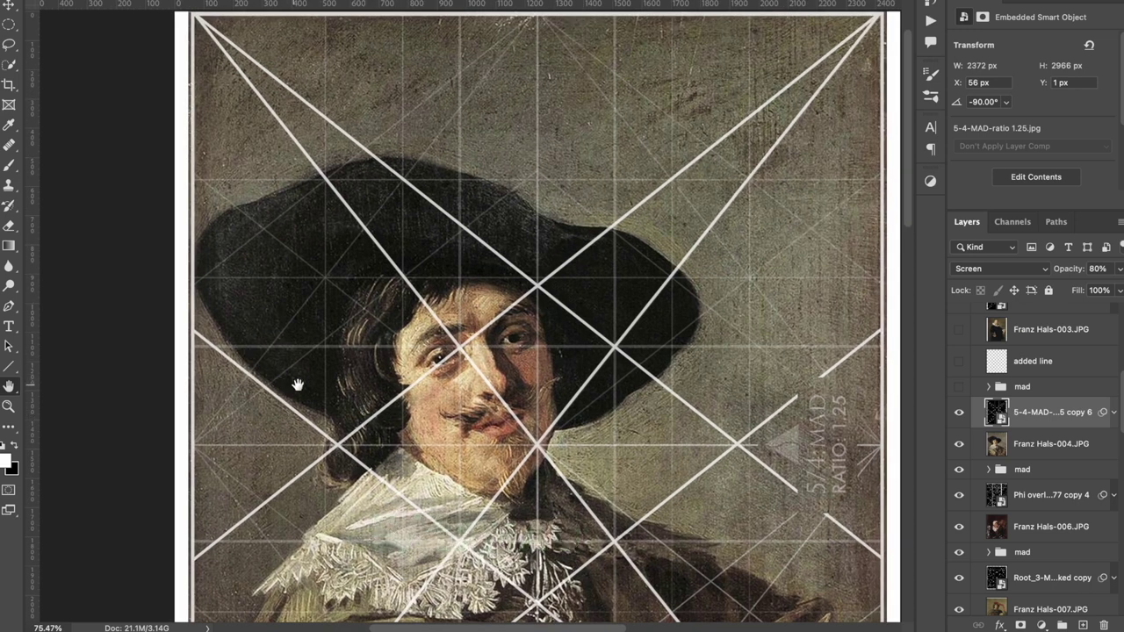
scroll(614, 375, up, 1)
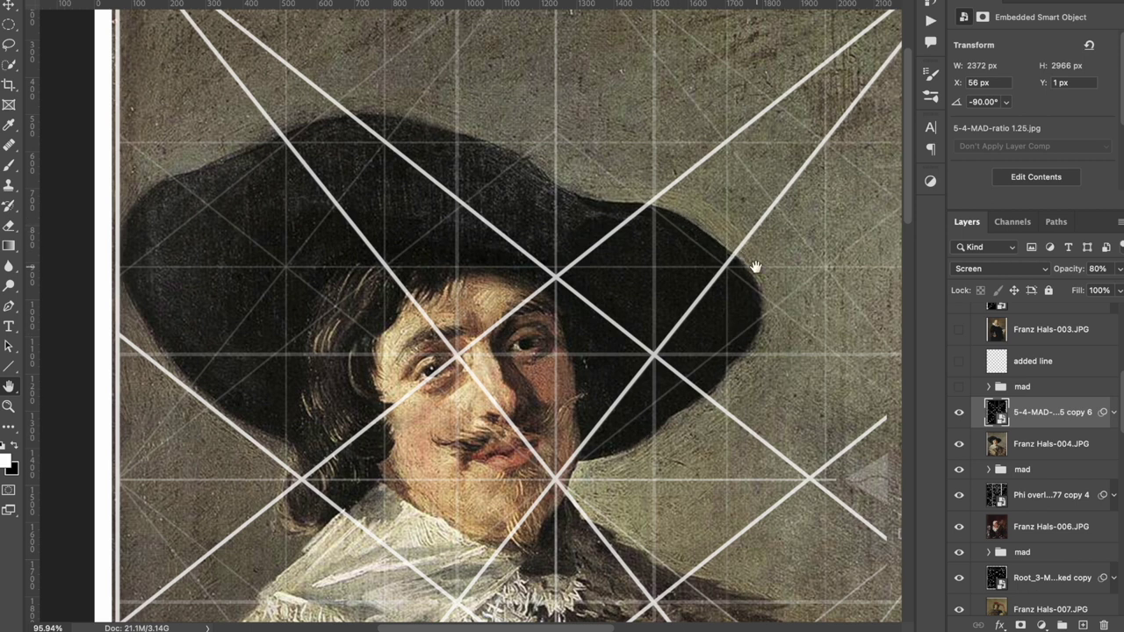
scroll(687, 214, down, 4)
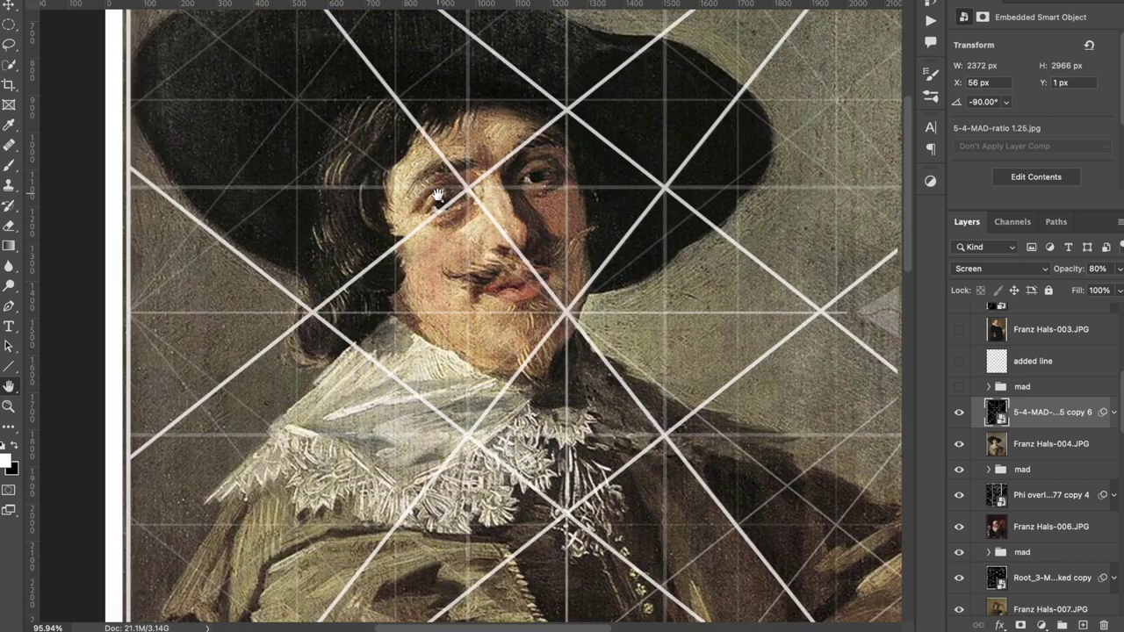
scroll(475, 233, down, 2)
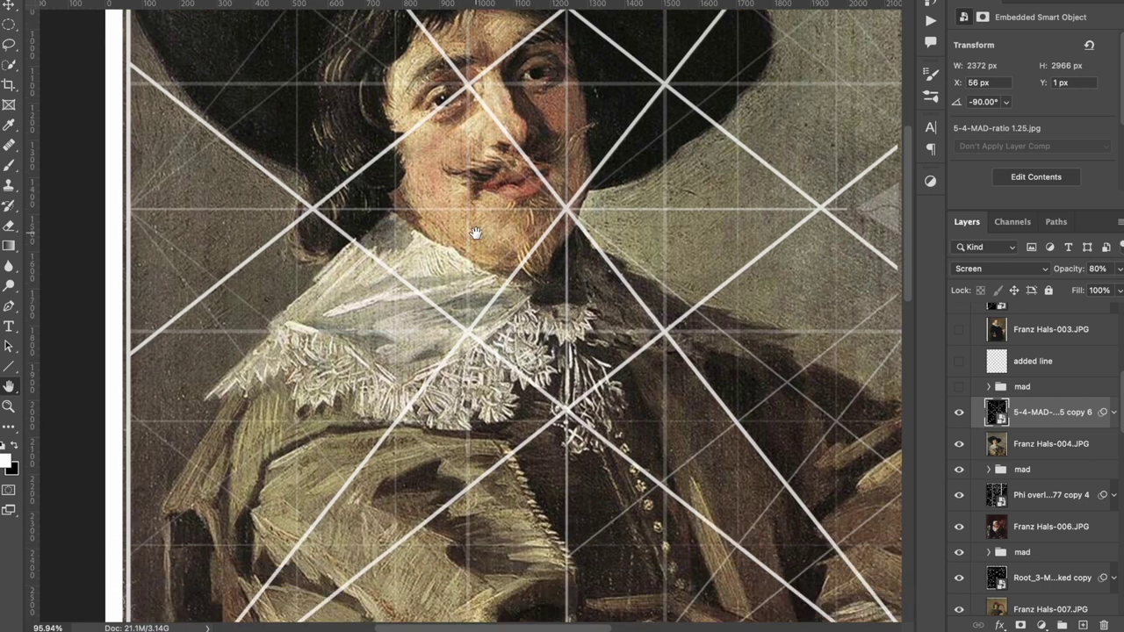
scroll(474, 197, down, 1)
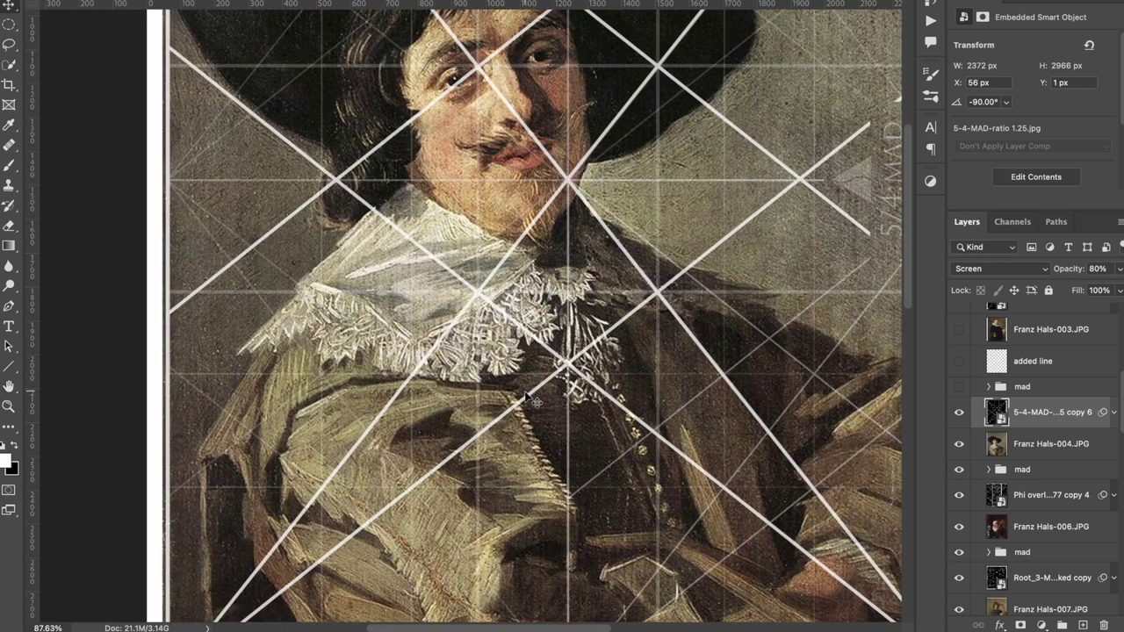
scroll(387, 291, up, 3)
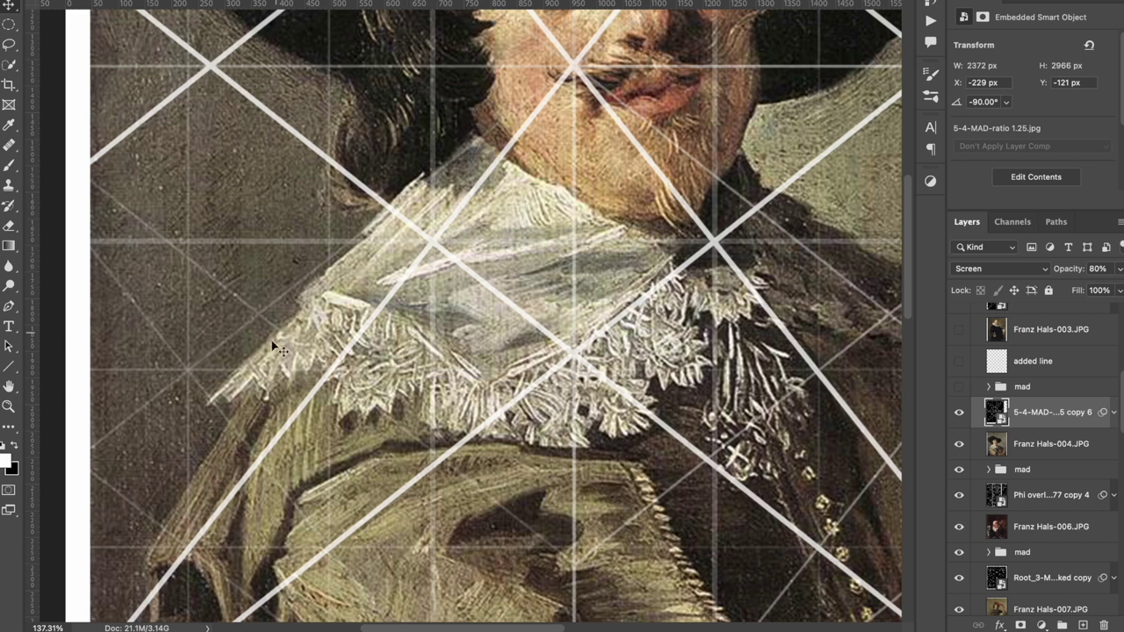
drag(397, 199, 373, 239)
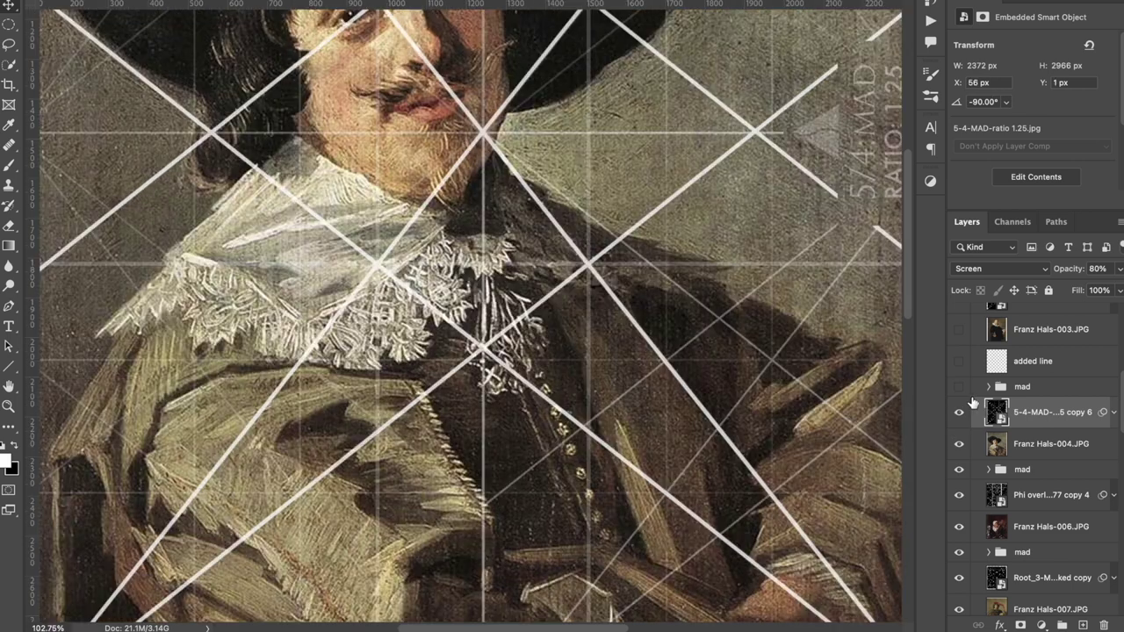
Show the mad group of smaller 5/4 grids and check it against the sleeve folds, button row and hand
click(960, 387)
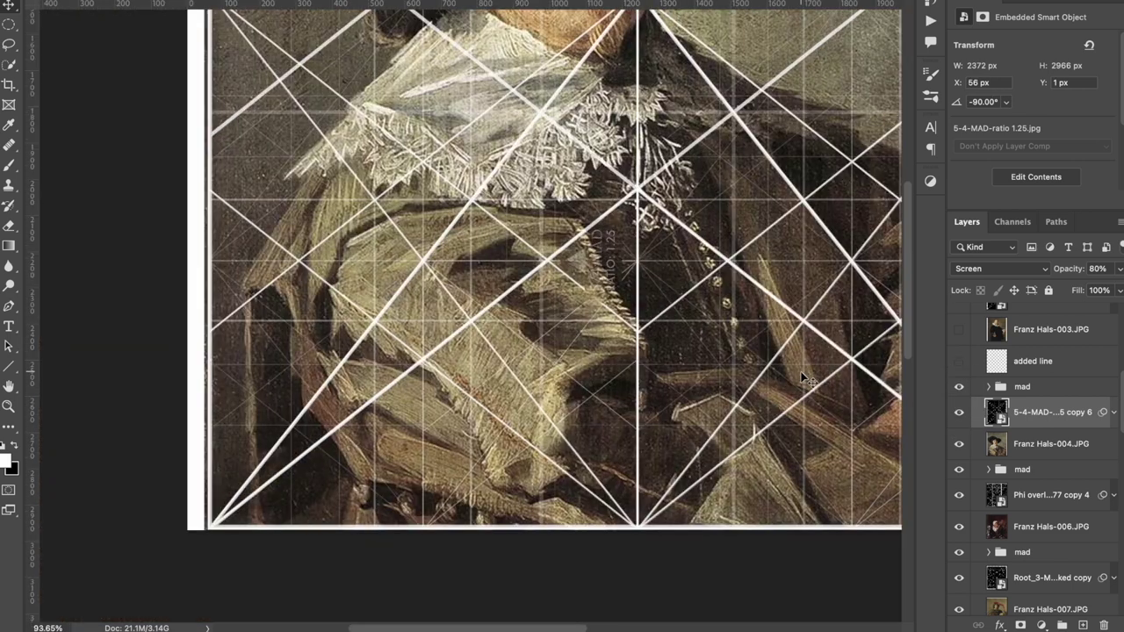
key(super+plus)
scroll(808, 386, right, 2)
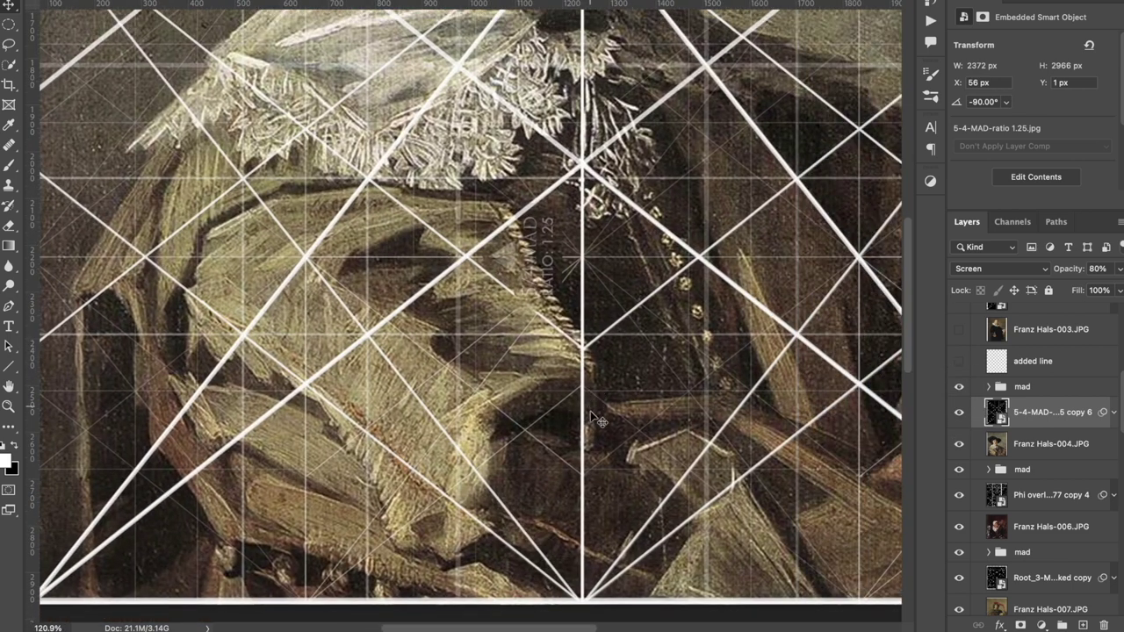
scroll(404, 386, right, 5)
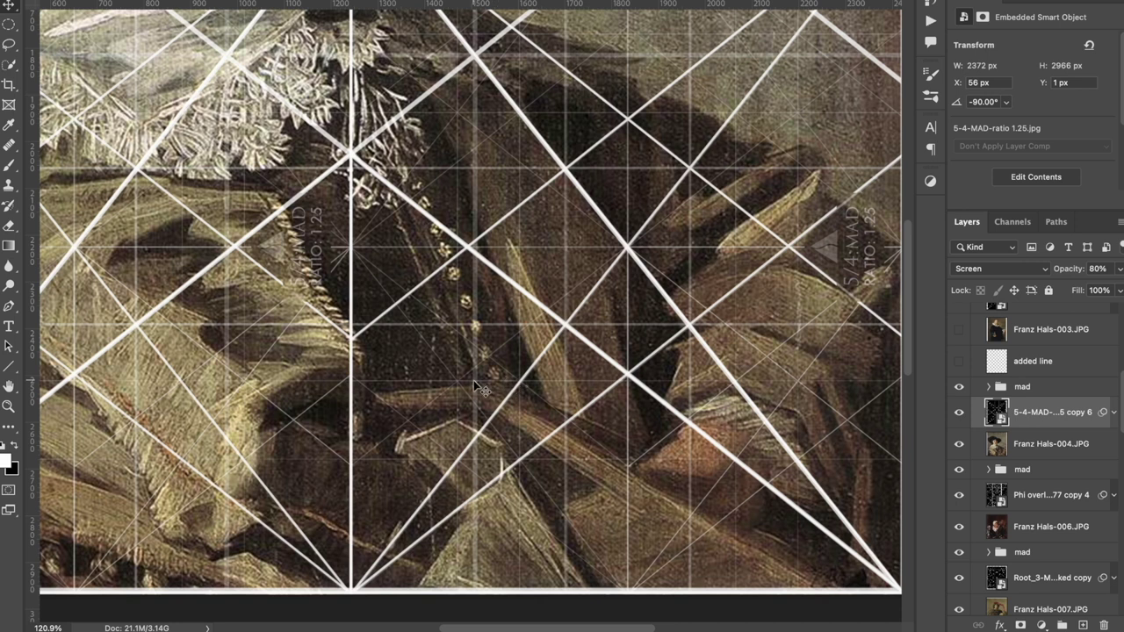
Check the combined 5/4 grid lines against the facial features, hair and curved brim of the black hat
scroll(492, 381, up, 10)
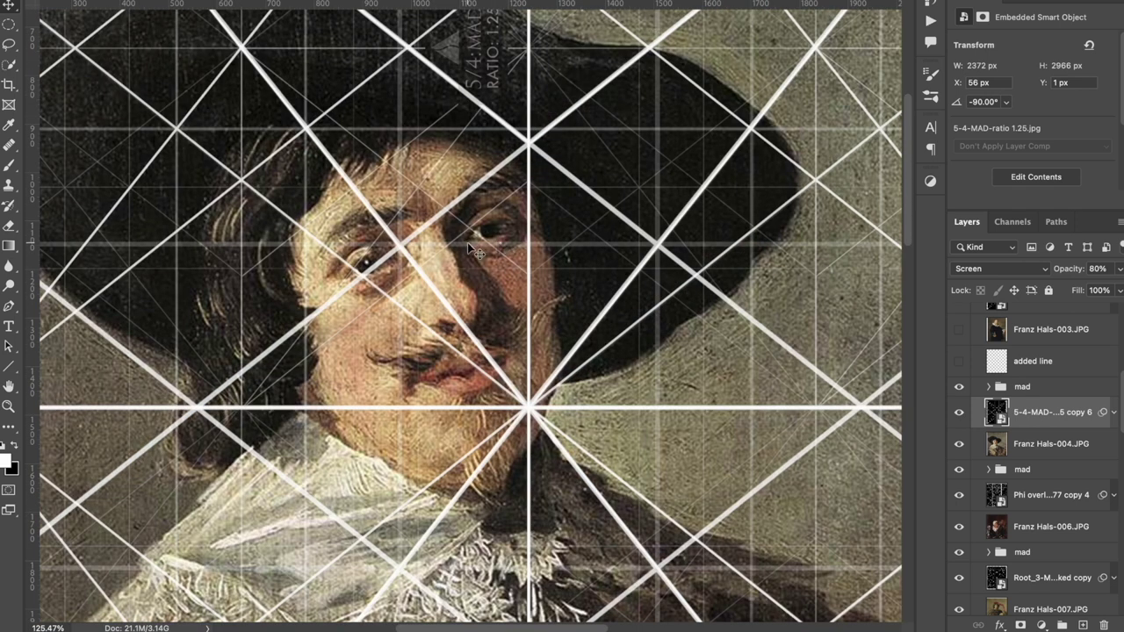
scroll(475, 250, up, 2)
scroll(475, 250, left, 2)
scroll(475, 250, up, 1)
scroll(475, 249, left, 1)
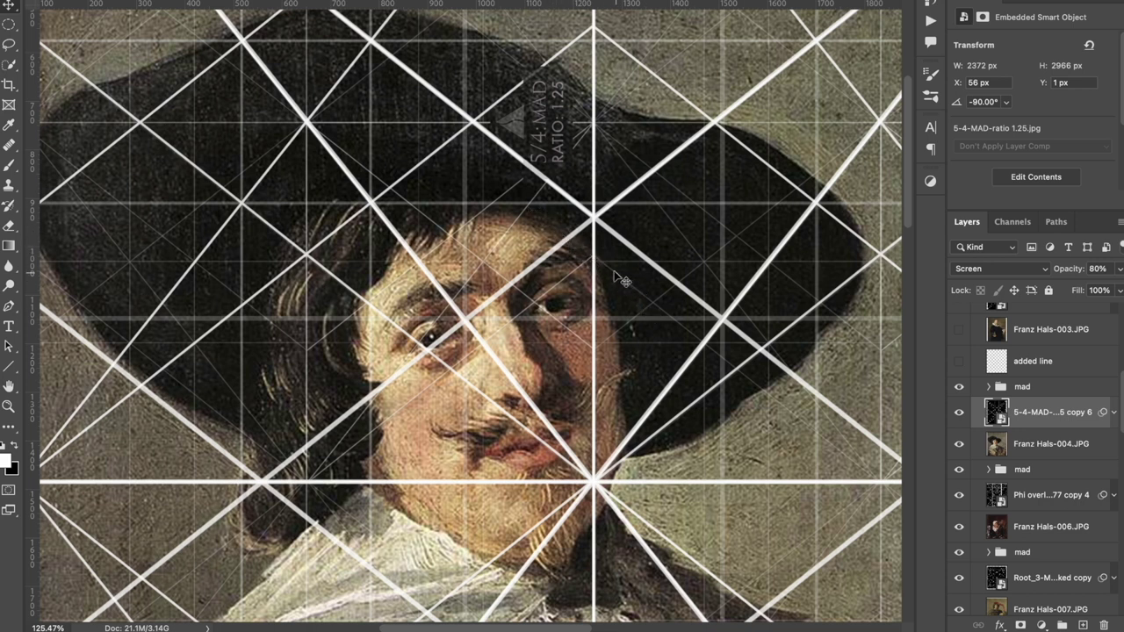
scroll(549, 217, up, 2)
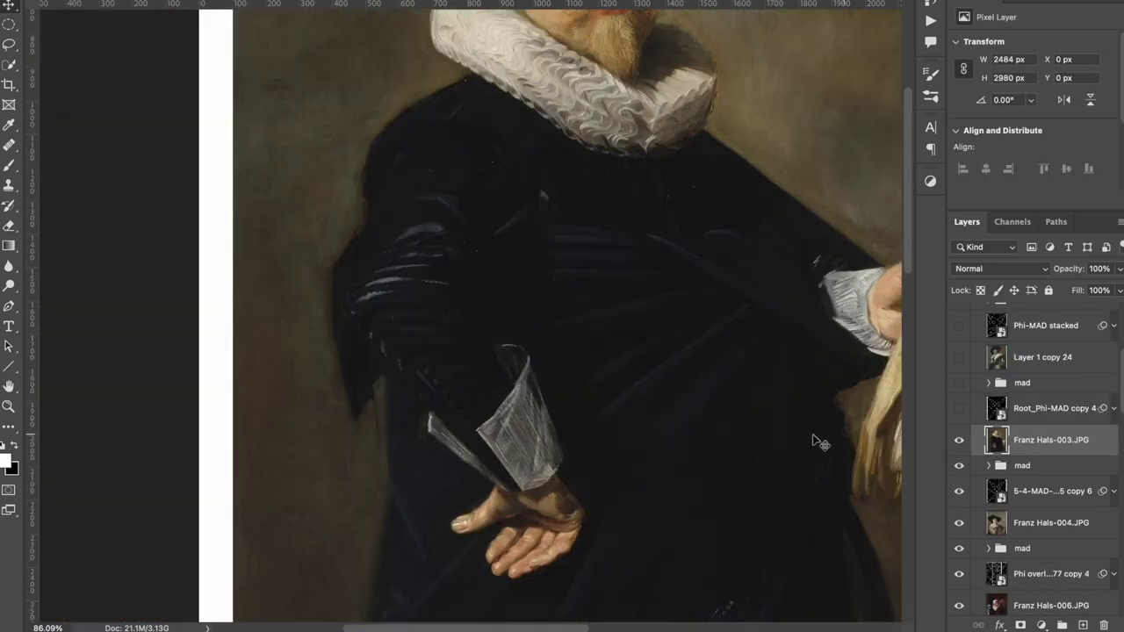
Show the Root_Phi-MAD copy 4 grid over the whole Franz Hals-003 portrait and select its layer
key(ctrl+0)
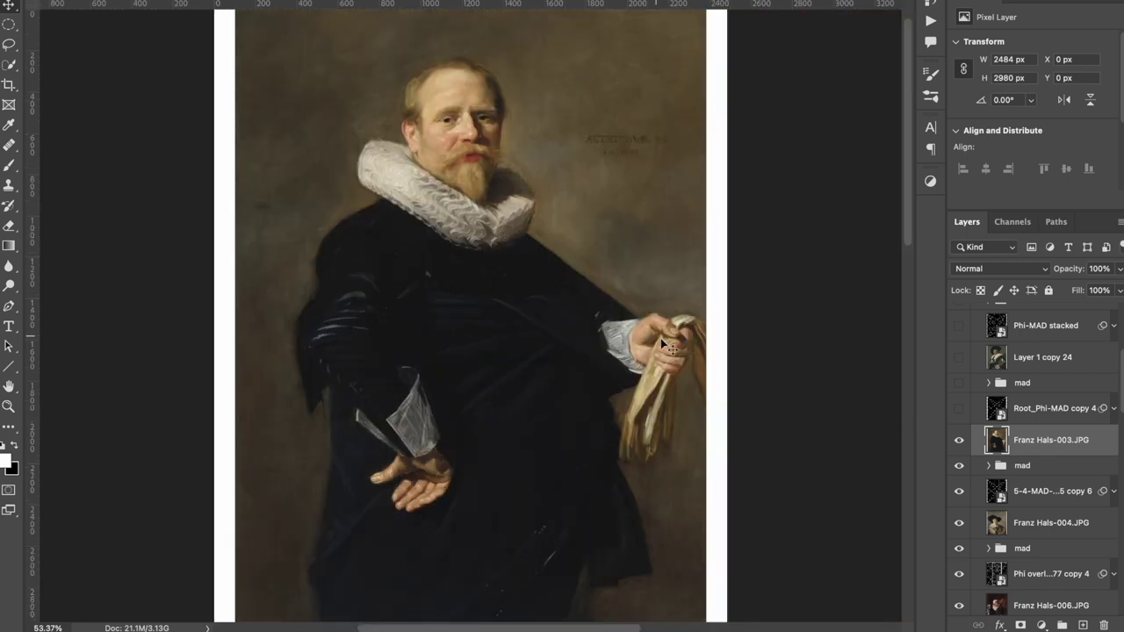
scroll(516, 219, down, 1)
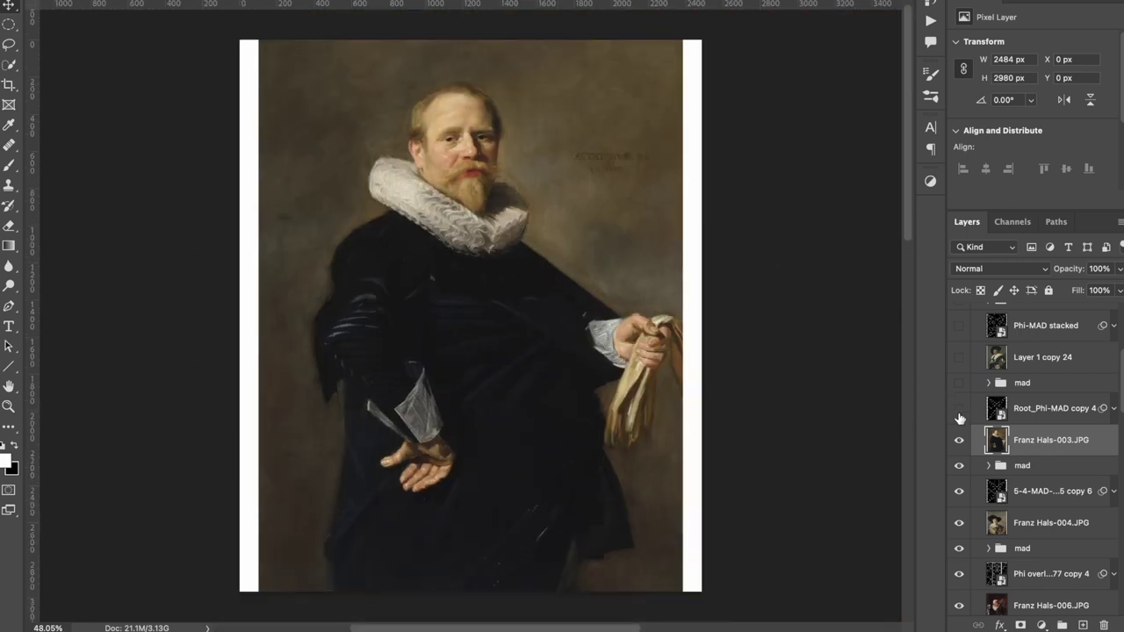
click(959, 408)
click(1019, 409)
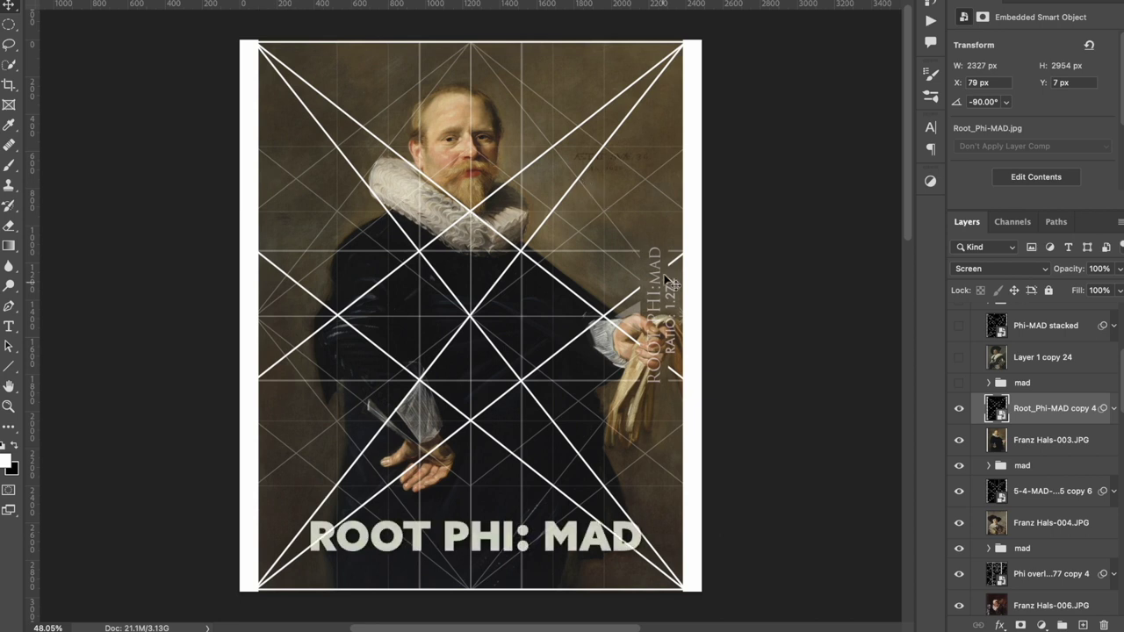
Check the Root Phi grid diagonals against the sloping shoulder, both edges of the white ruff, and the sitter's face and beard
scroll(627, 258, up, 3)
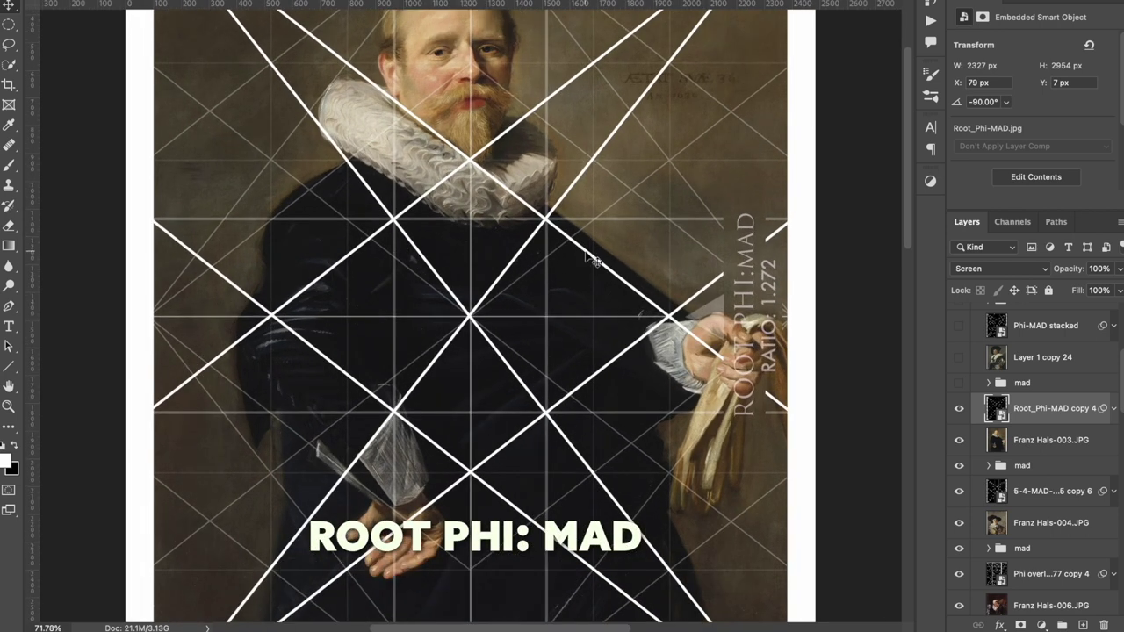
scroll(587, 259, up, 3)
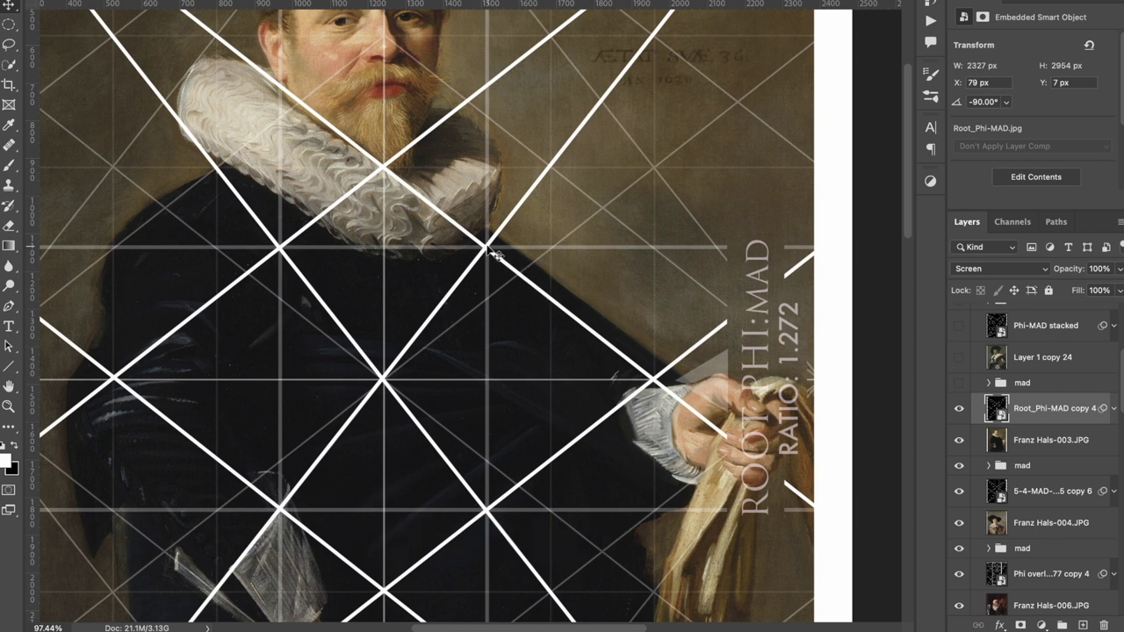
scroll(405, 199, up, 2)
scroll(405, 199, left, 2)
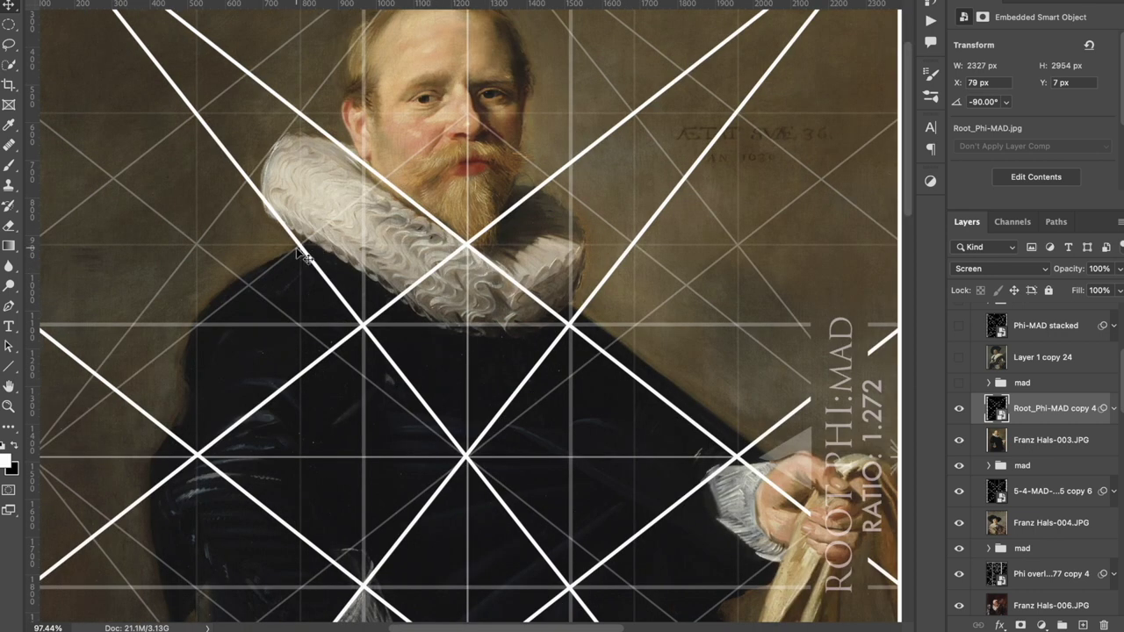
scroll(303, 264, up, 2)
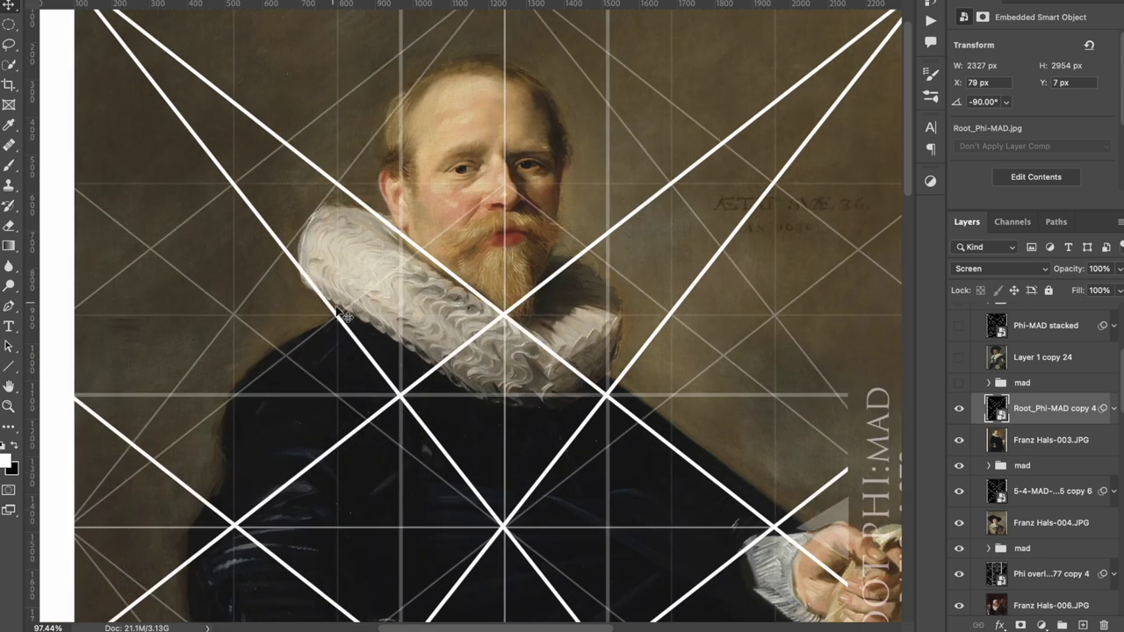
key(h)
scroll(516, 189, up, 2)
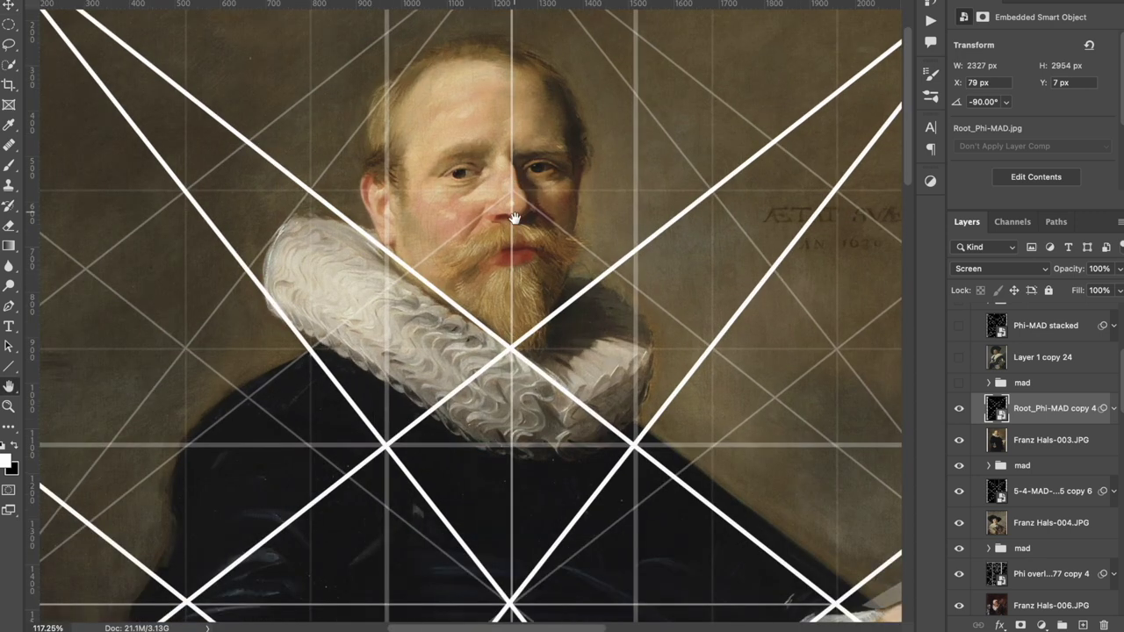
Temporarily shift the Root Phi grid over the open hand to compare its diagonals with the cuff, thumb and fingertips, and undo the shifts
scroll(350, 259, down, 5)
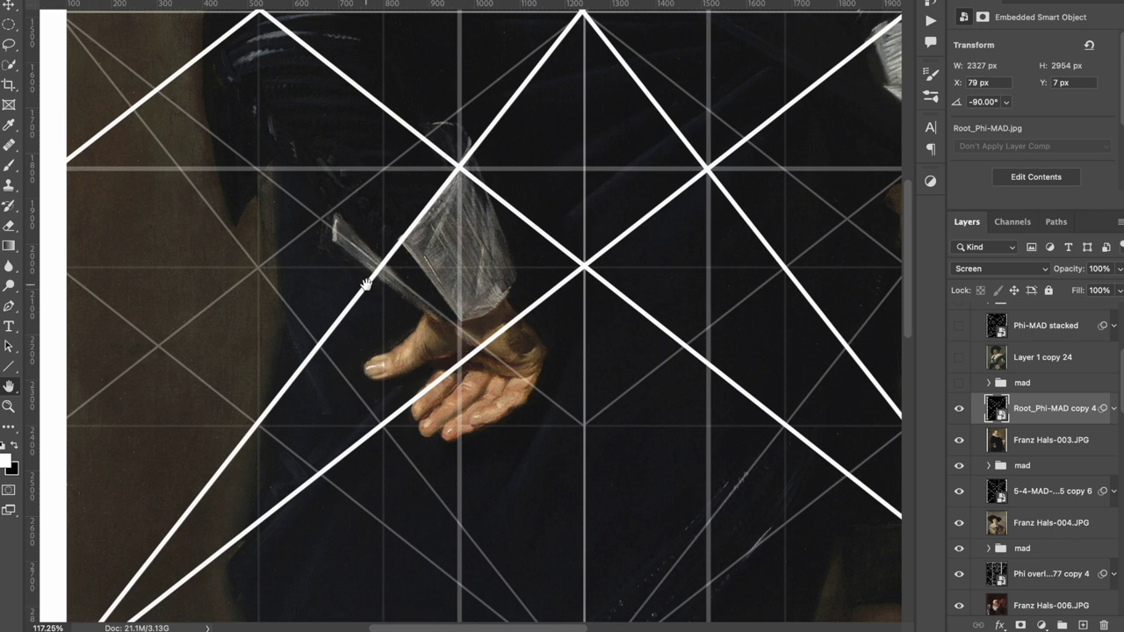
scroll(366, 284, up, 5)
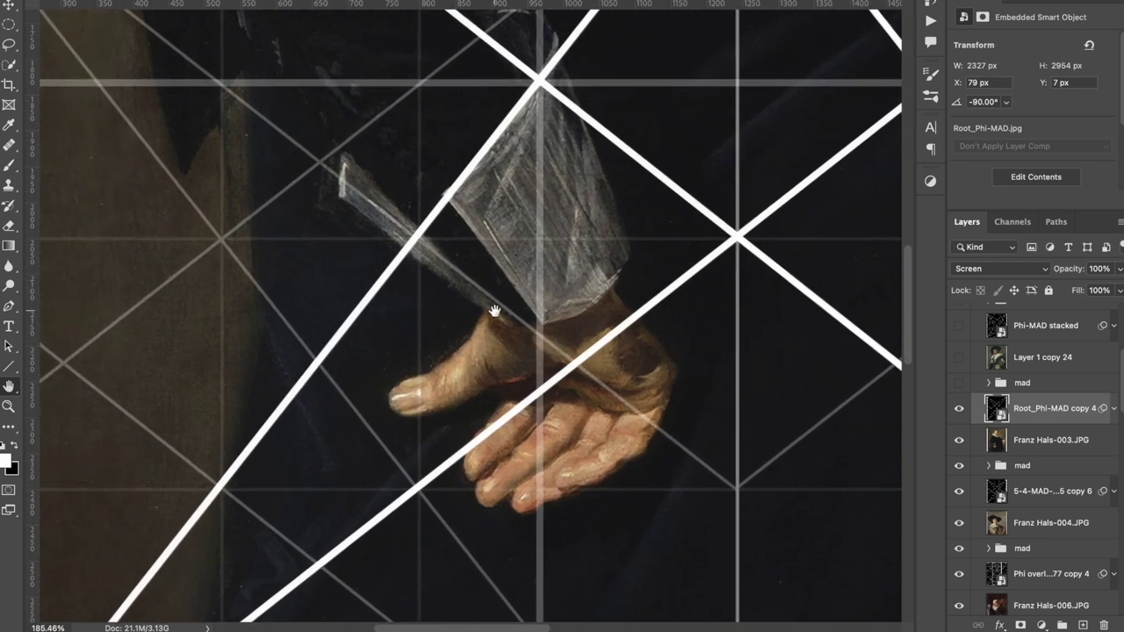
key(v)
drag(601, 322, 590, 343)
scroll(590, 343, down, 2)
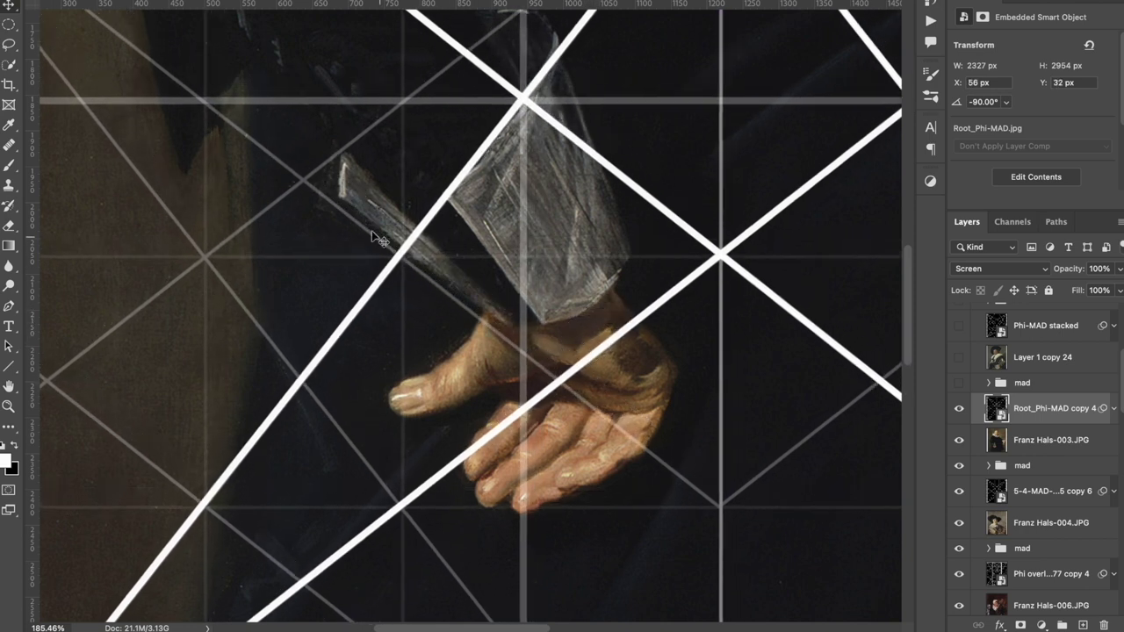
drag(514, 427, 539, 448)
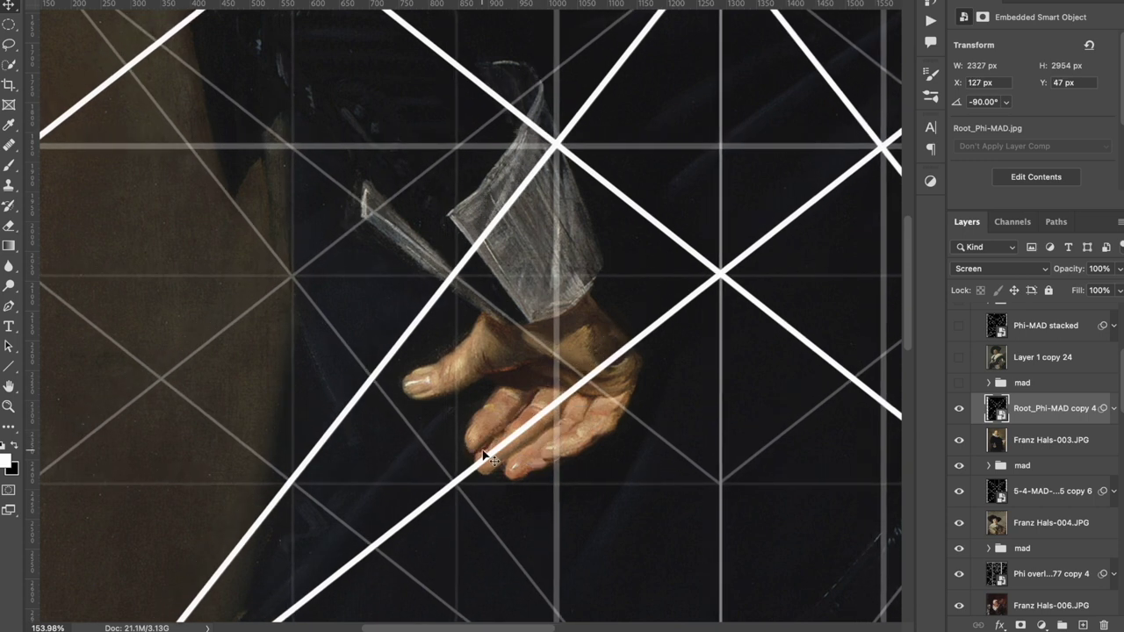
drag(527, 463, 544, 470)
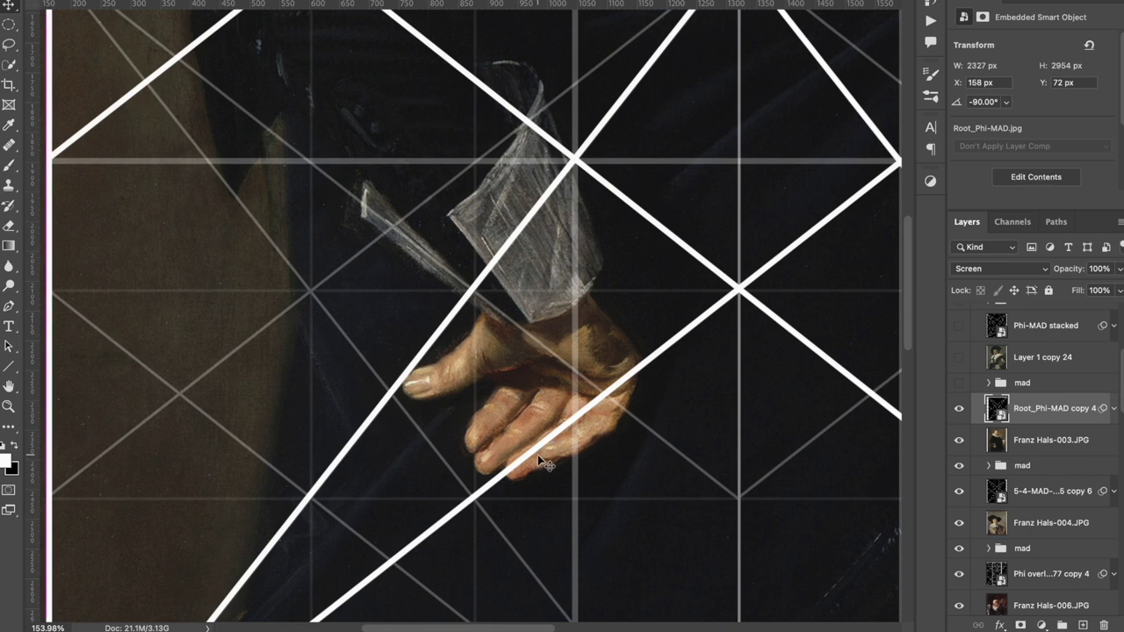
key(ctrl+z)
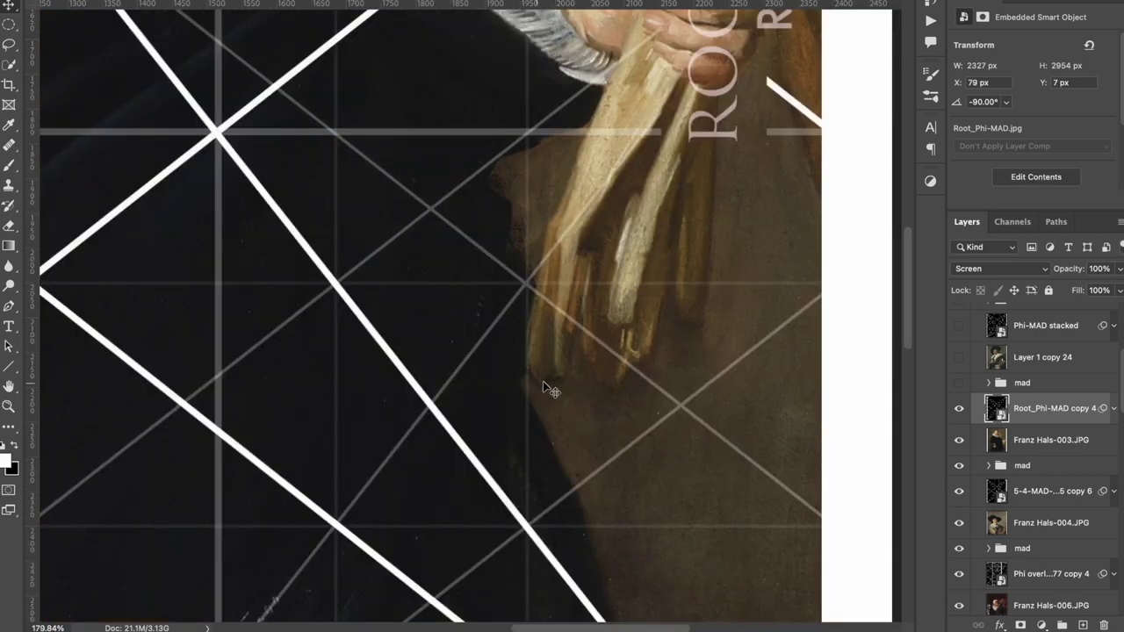
Show the mad group of smaller Root Phi grids and check the combined lines against the eyes, nose, beard and ruff
scroll(703, 360, down, 4)
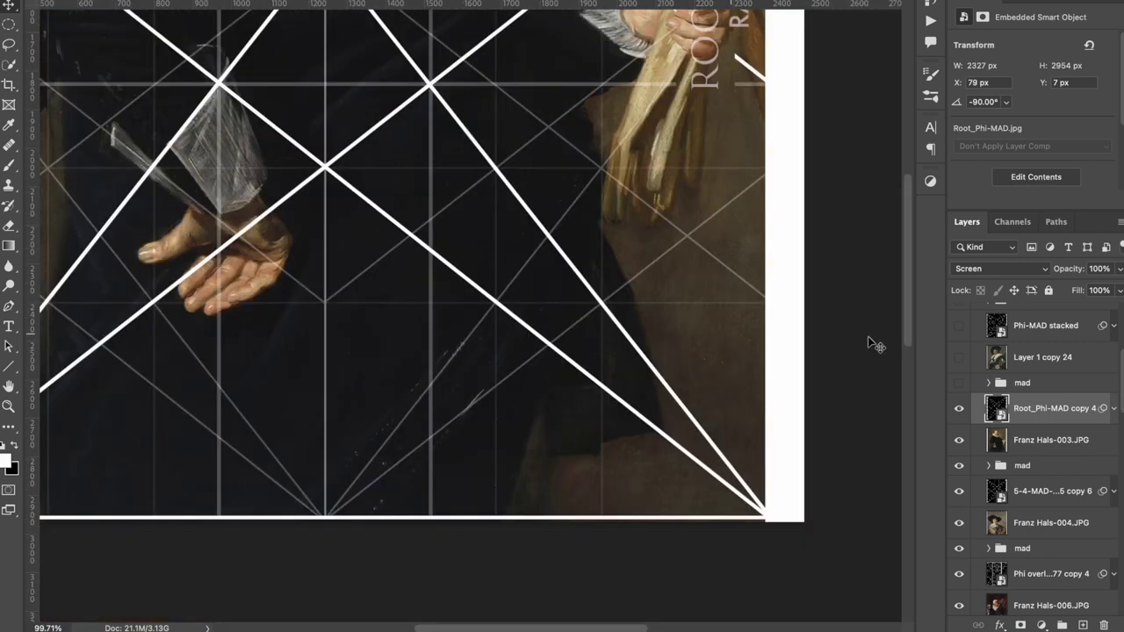
click(958, 383)
scroll(620, 376, down, 3)
scroll(620, 376, up, 4)
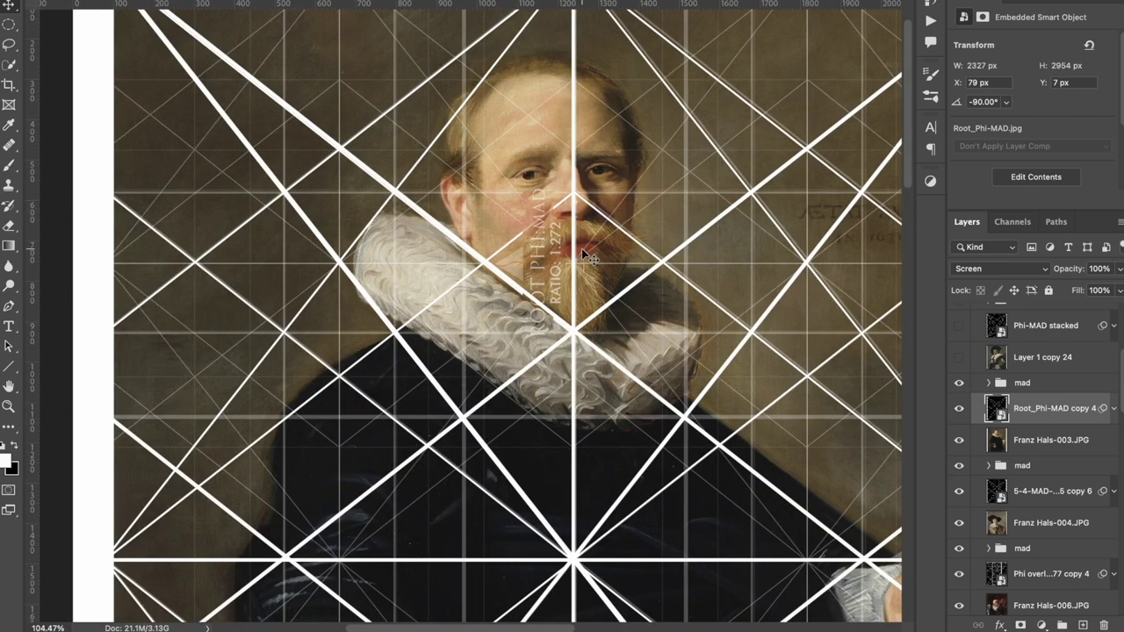
scroll(584, 253, up, 3)
scroll(586, 256, up, 2)
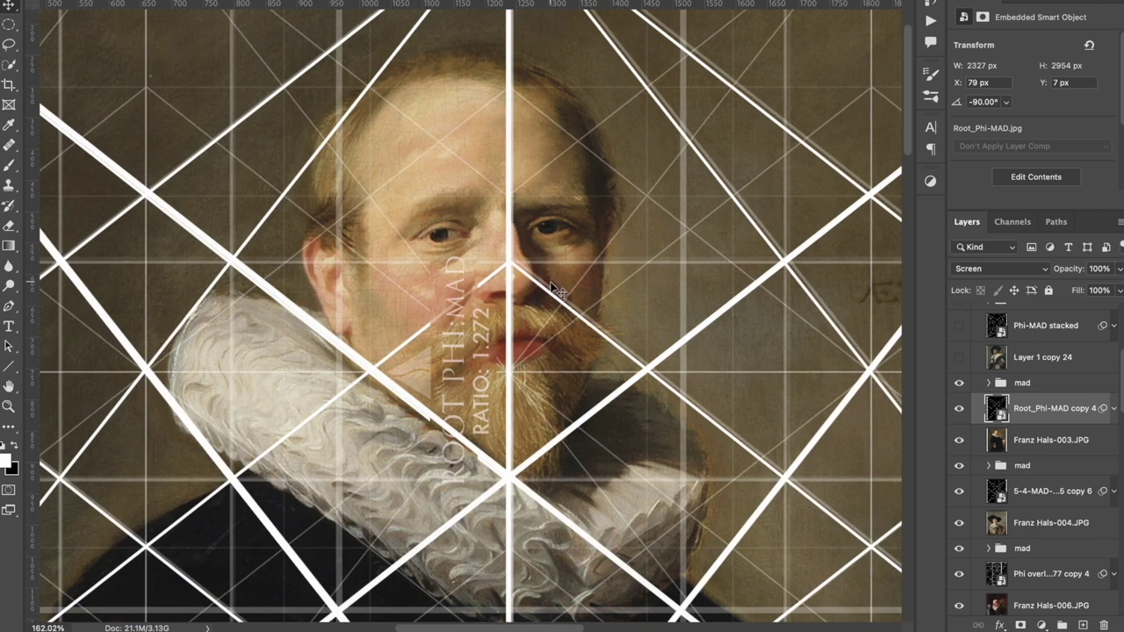
scroll(468, 310, up, 3)
scroll(614, 169, down, 1)
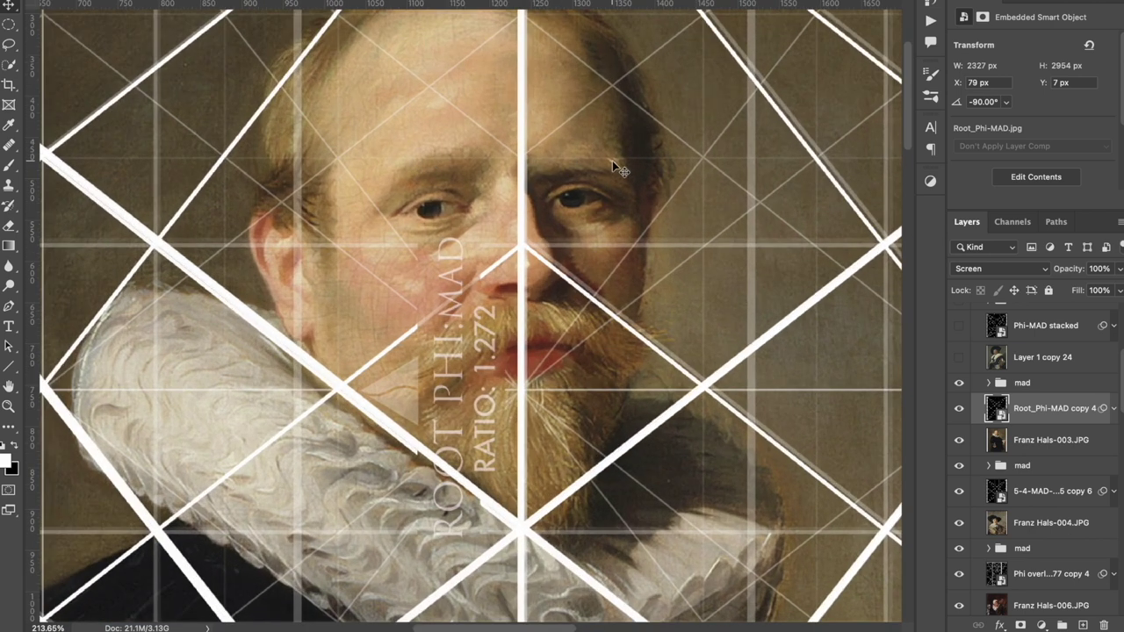
Check the combined Root Phi grid lines against the open hand, its cuff and the dark coat's lower edge
scroll(633, 365, down, 5)
key(h)
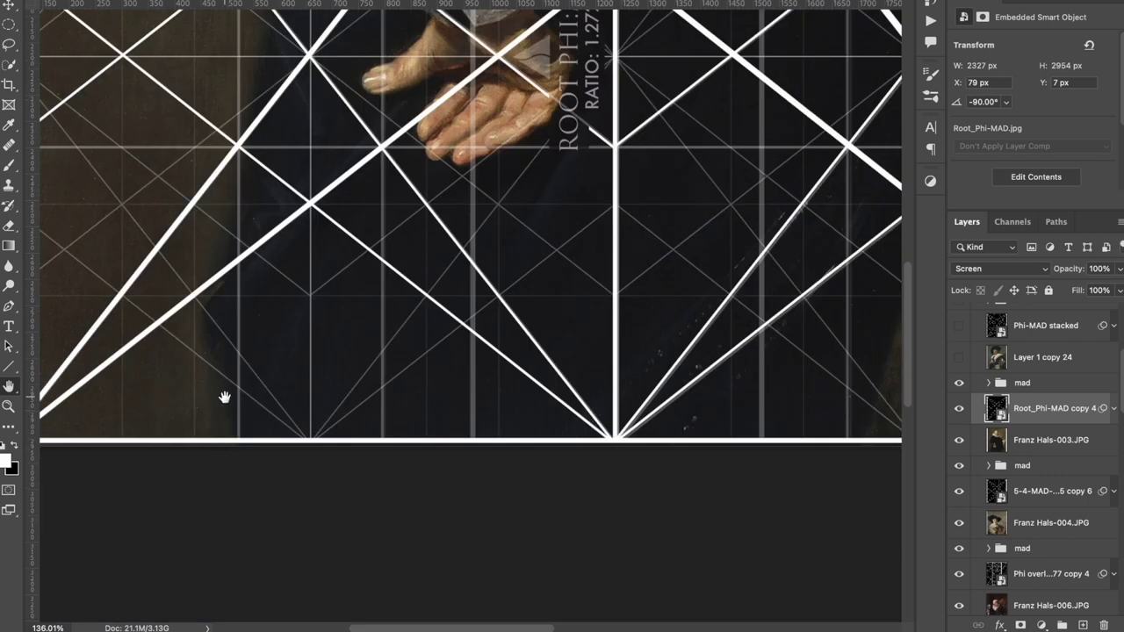
drag(200, 293, 257, 369)
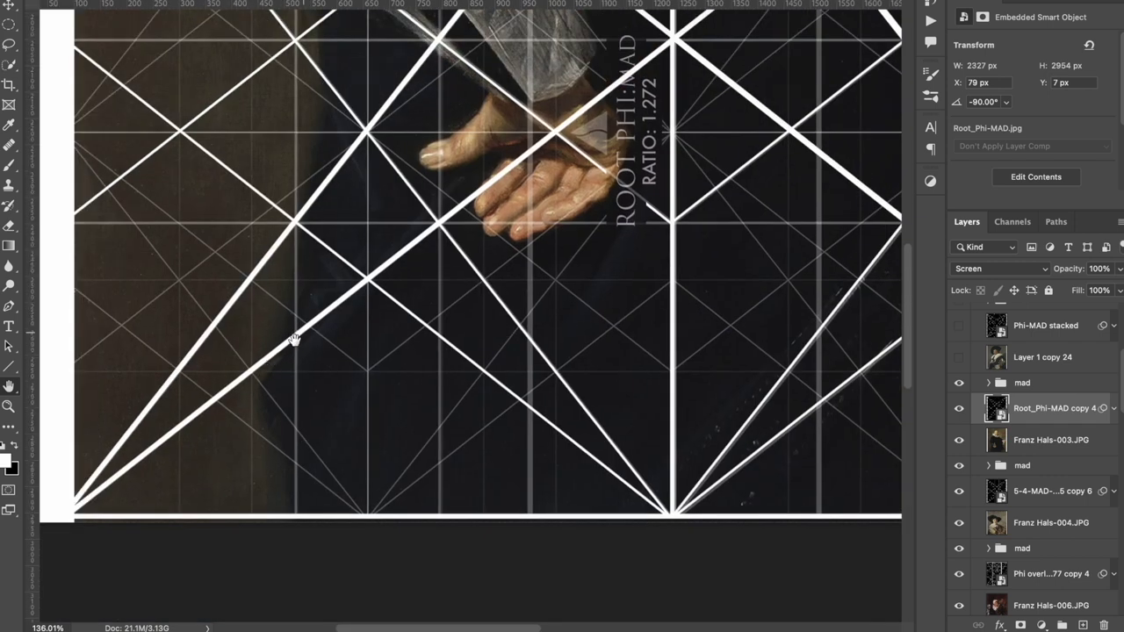
scroll(295, 340, up, 3)
scroll(346, 346, up, 3)
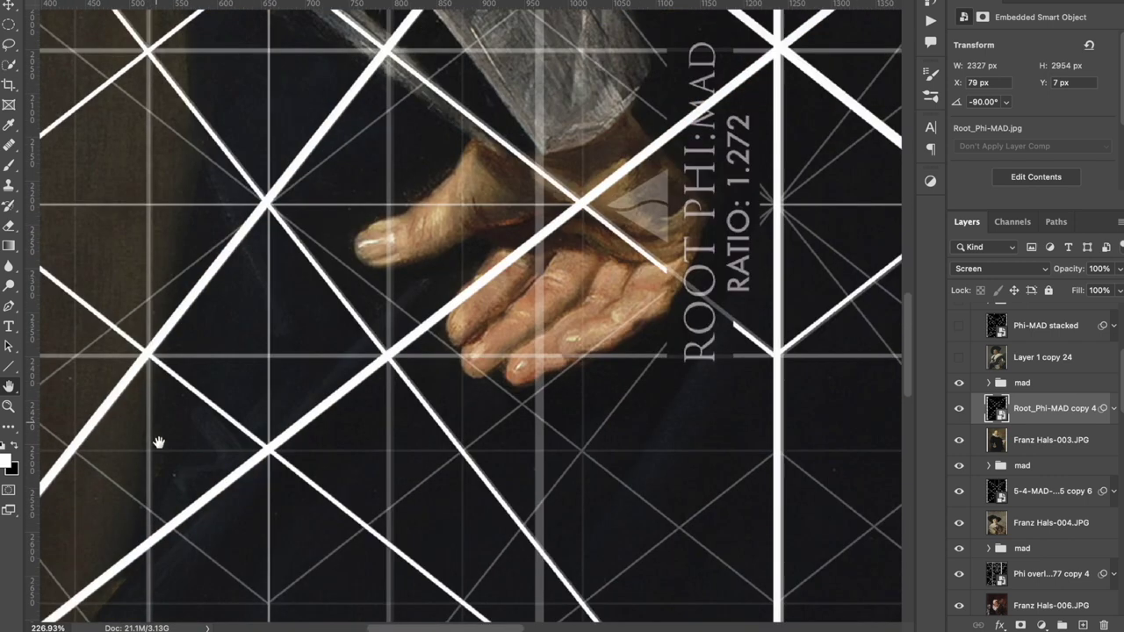
drag(159, 442, 165, 512)
scroll(321, 188, down, 1)
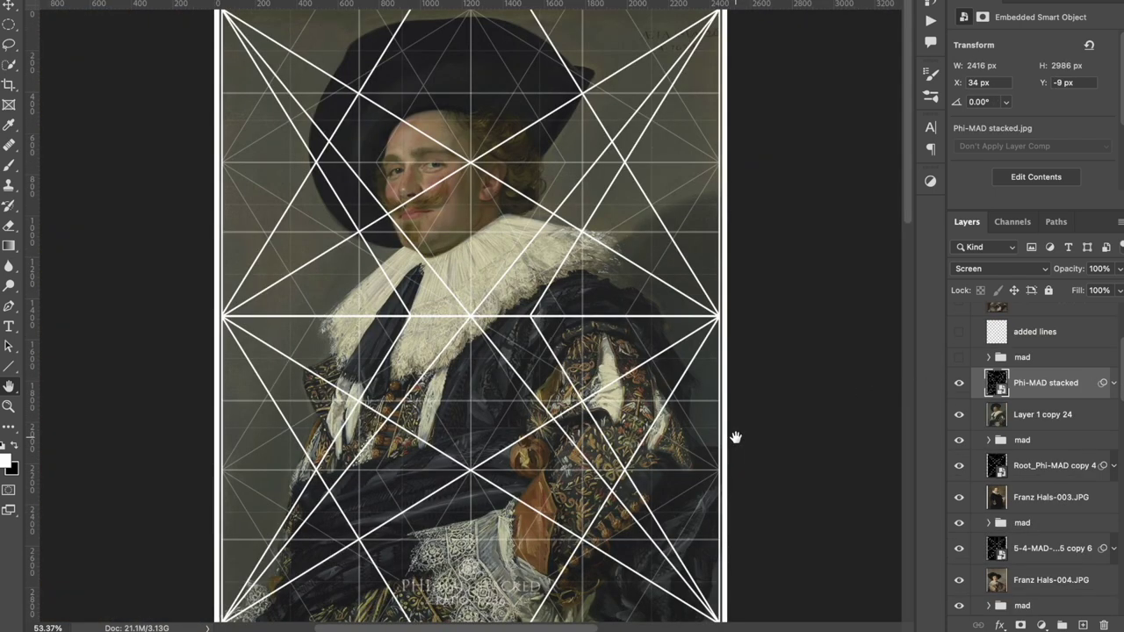
Check the Phi-MAD stacked grid over the Layer 1 copy 24 portrait against the hat, face, lace collar and embroidered sleeve
scroll(736, 437, down, 3)
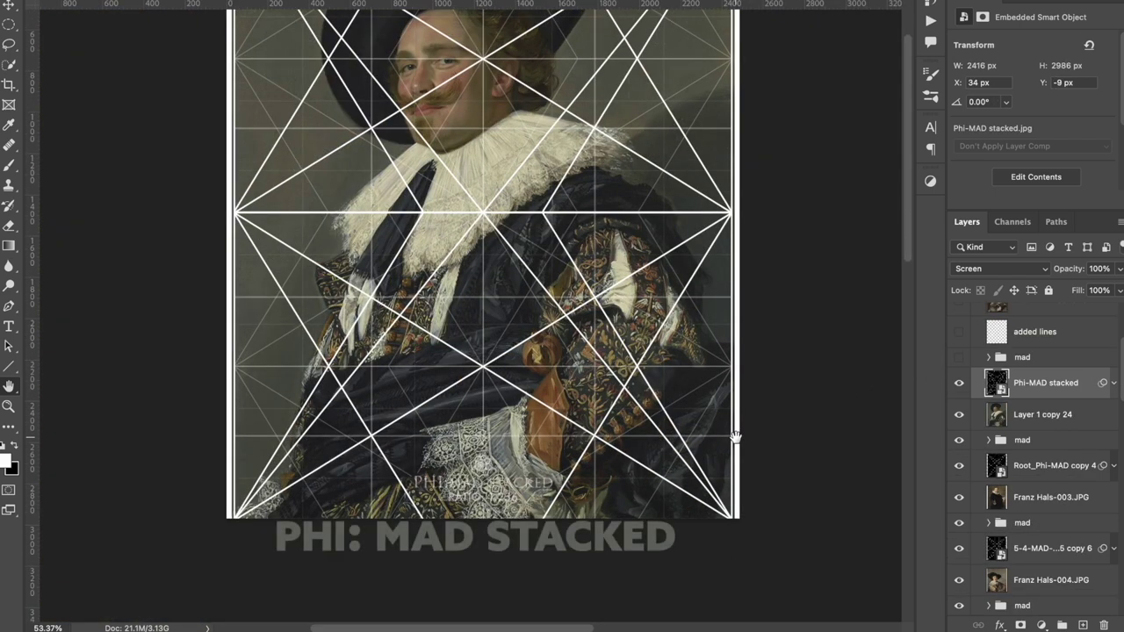
scroll(736, 437, up, 2)
scroll(736, 437, down, 2)
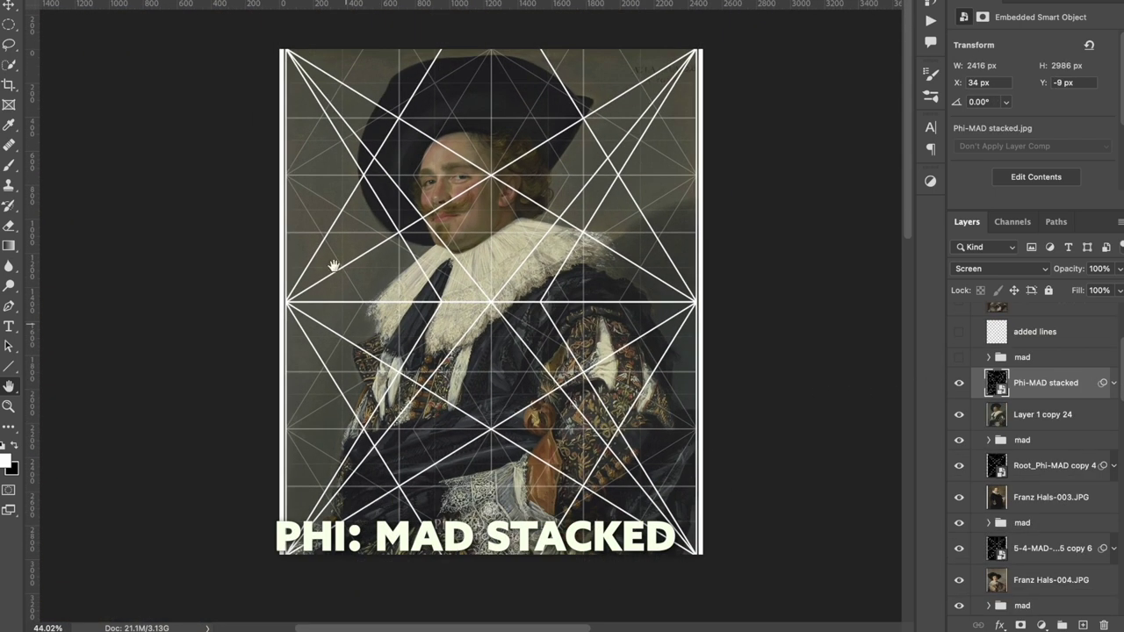
scroll(547, 273, up, 10)
right_click(547, 267)
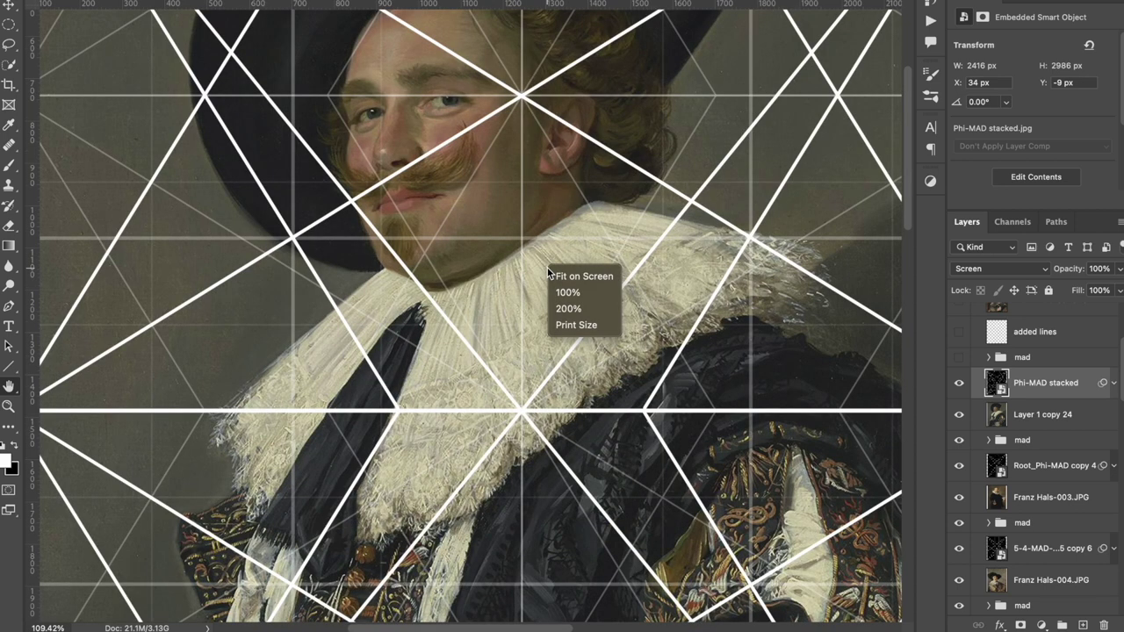
click(562, 277)
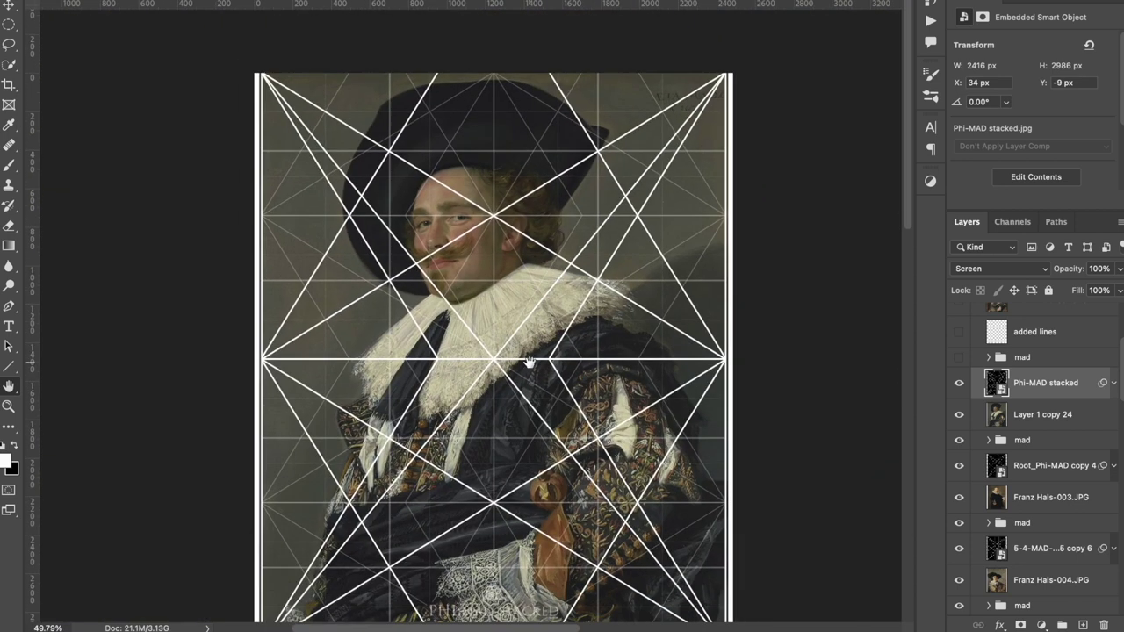
scroll(529, 362, down, 3)
scroll(529, 362, up, 4)
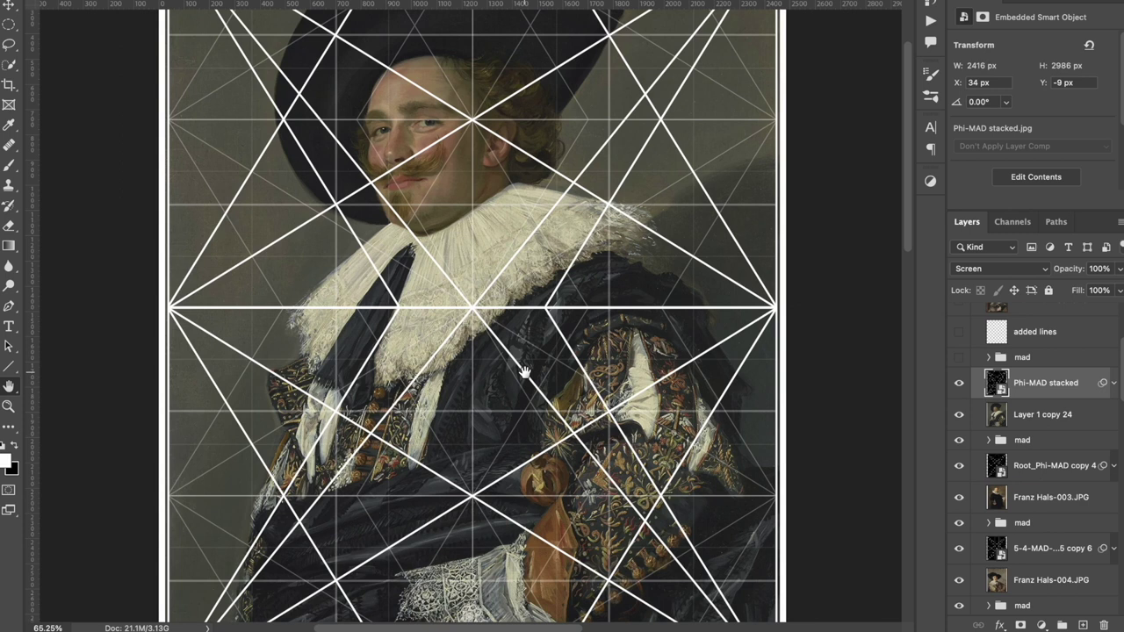
scroll(525, 372, up, 3)
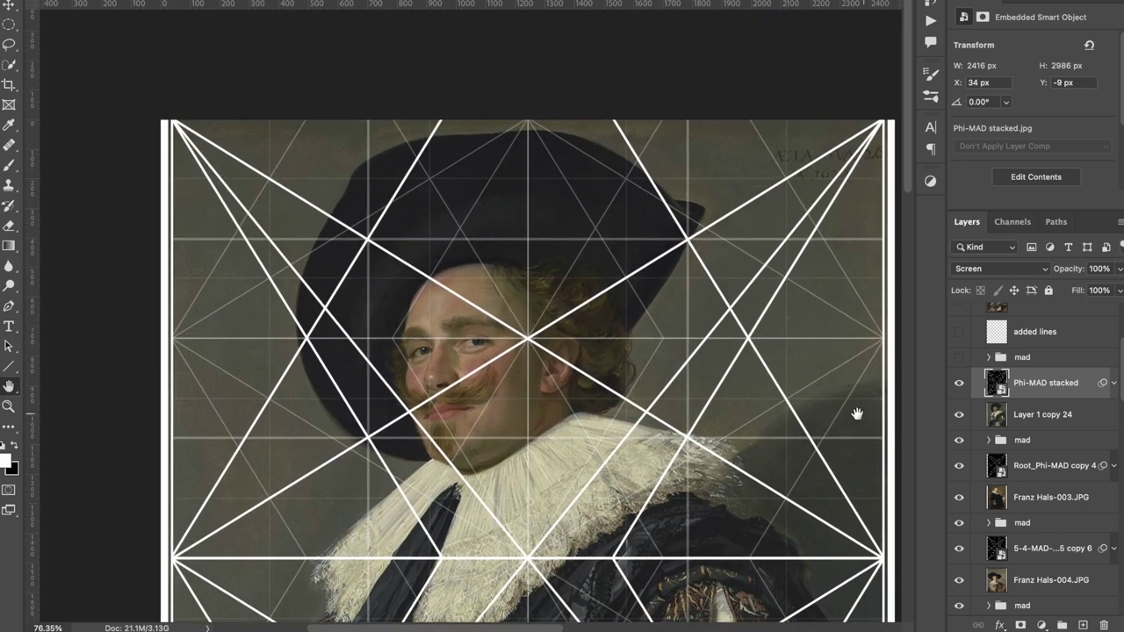
Try shifting the Phi-MAD stacked grid to X -130 px, Y -153 px to match its diagonals to the hat's right slope
key(v)
drag(729, 425, 680, 389)
scroll(680, 389, up, 4)
scroll(681, 399, up, 3)
scroll(602, 424, up, 3)
mouse_move(641, 353)
mouse_down()
mouse_move(655, 338)
mouse_move(644, 344)
mouse_up()
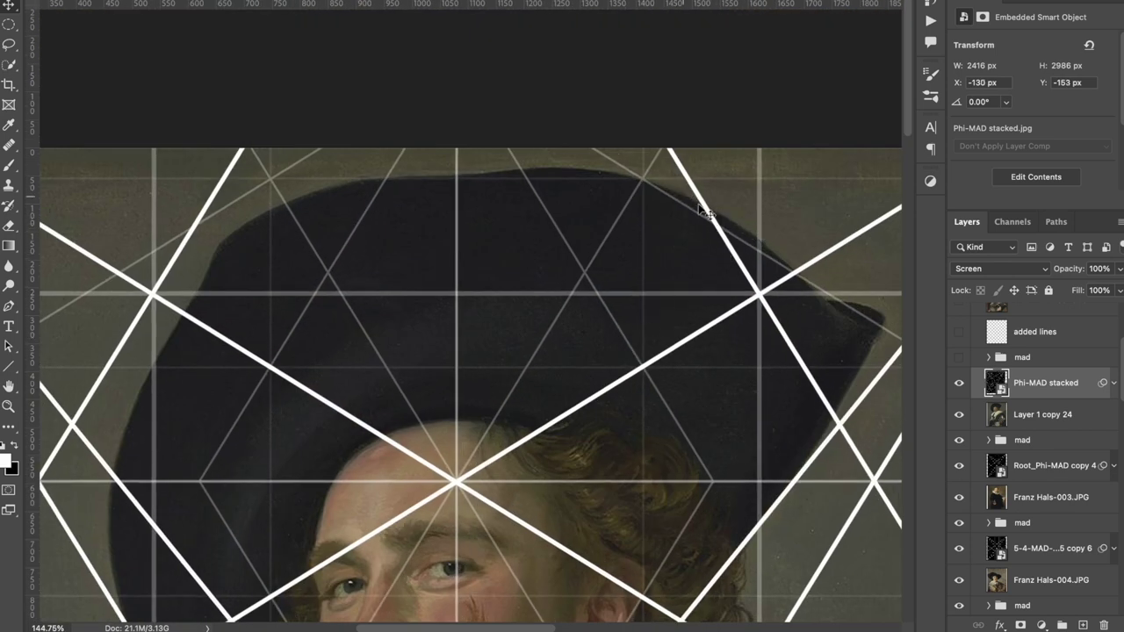
Try shifting the Phi-MAD stacked grid to X -52 px, Y -118 px to match its diagonals to the hat's left edge
scroll(703, 224, left, 5)
drag(361, 426, 409, 451)
drag(389, 351, 385, 355)
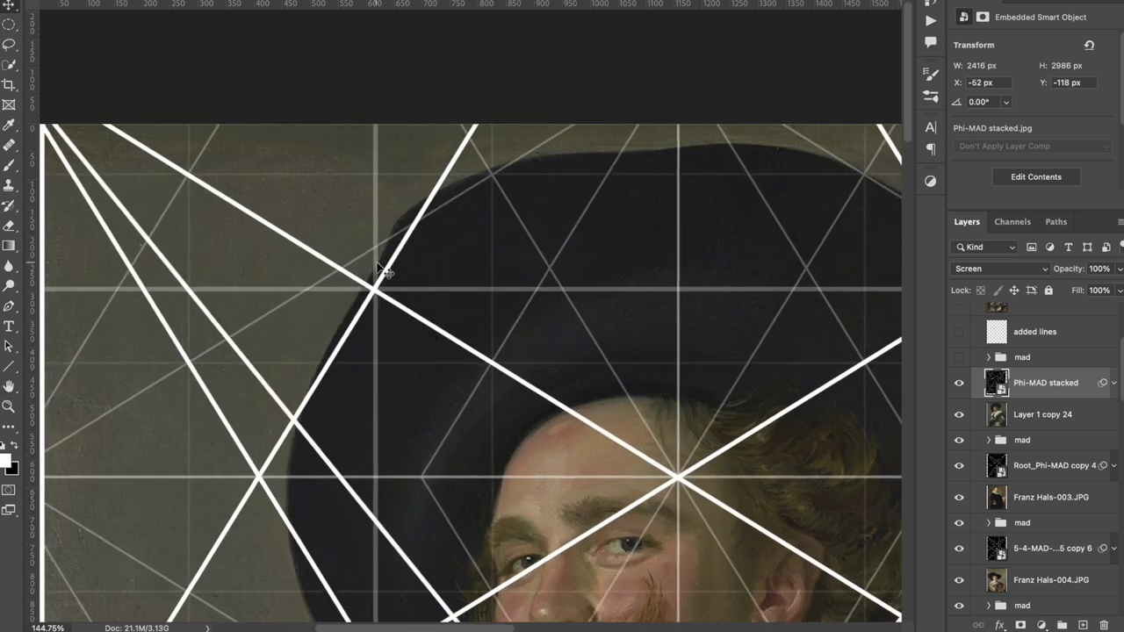
scroll(497, 184, down, 1)
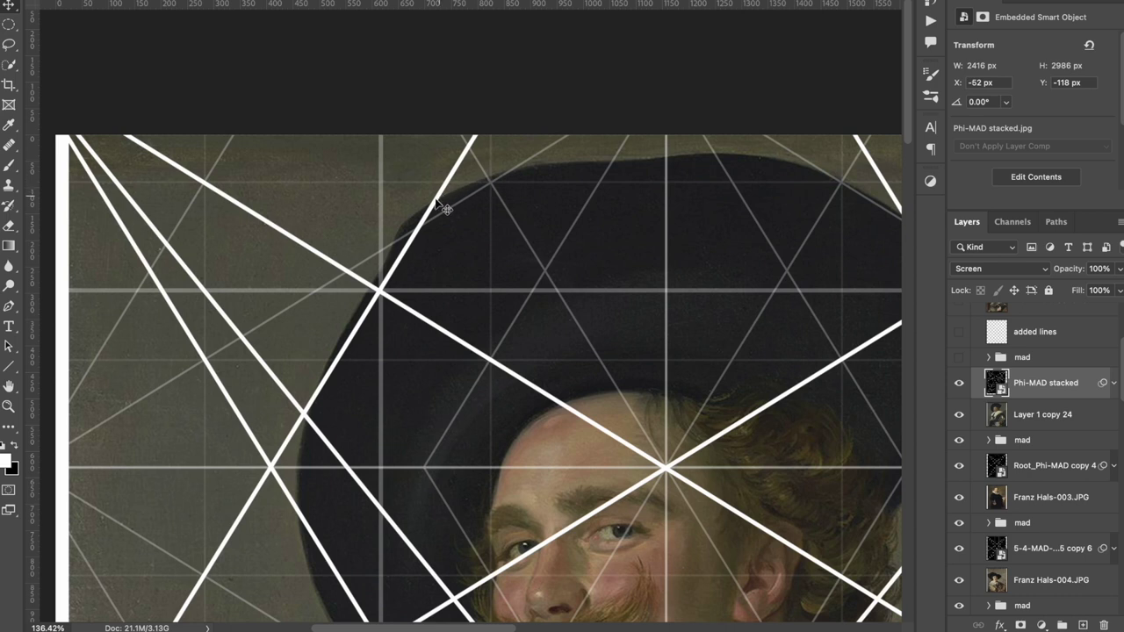
scroll(531, 299, down, 3)
scroll(535, 311, down, 3)
scroll(540, 314, down, 1)
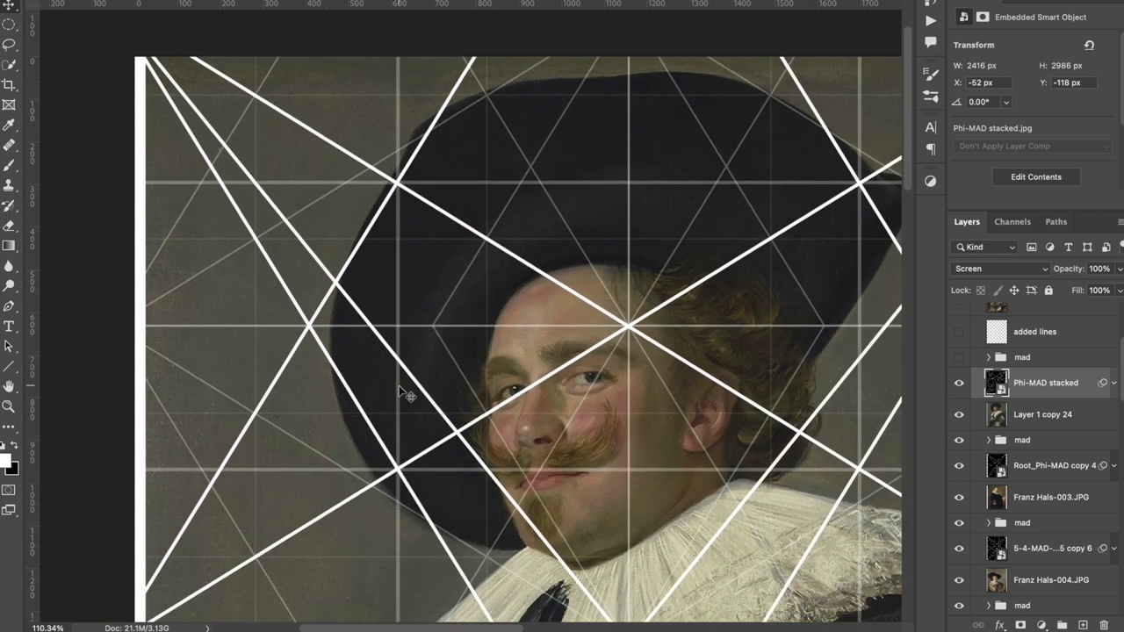
Check the Phi-MAD stacked grid in its original position against the chin, the white collar's edges and the shoulder
scroll(442, 367, down, 2)
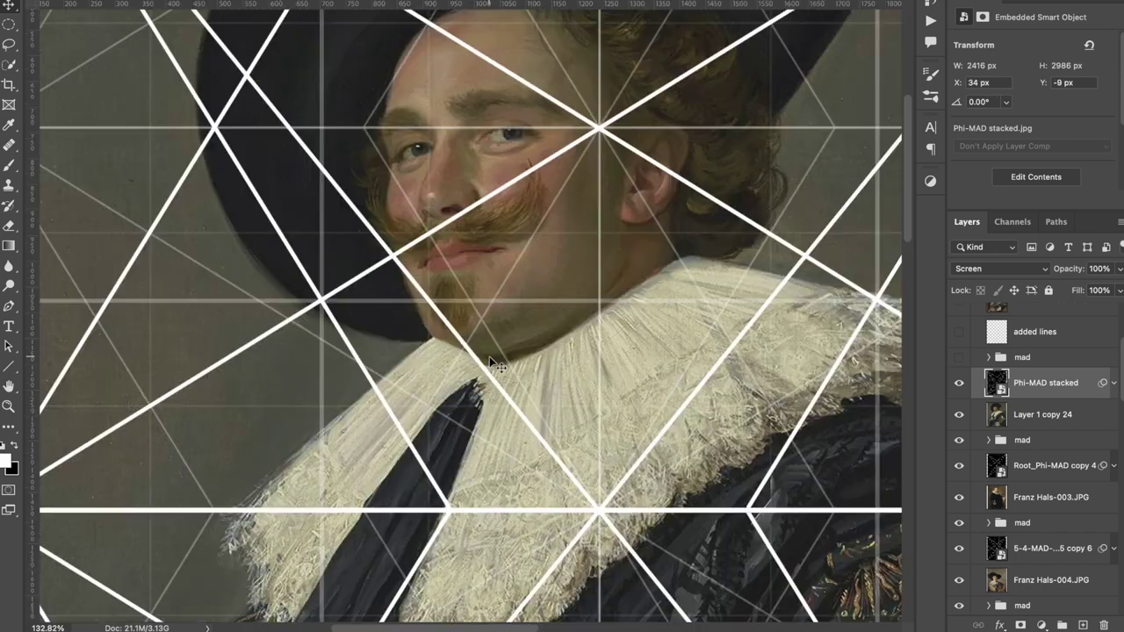
scroll(489, 358, right, 5)
scroll(489, 359, down, 3)
scroll(493, 367, down, 1)
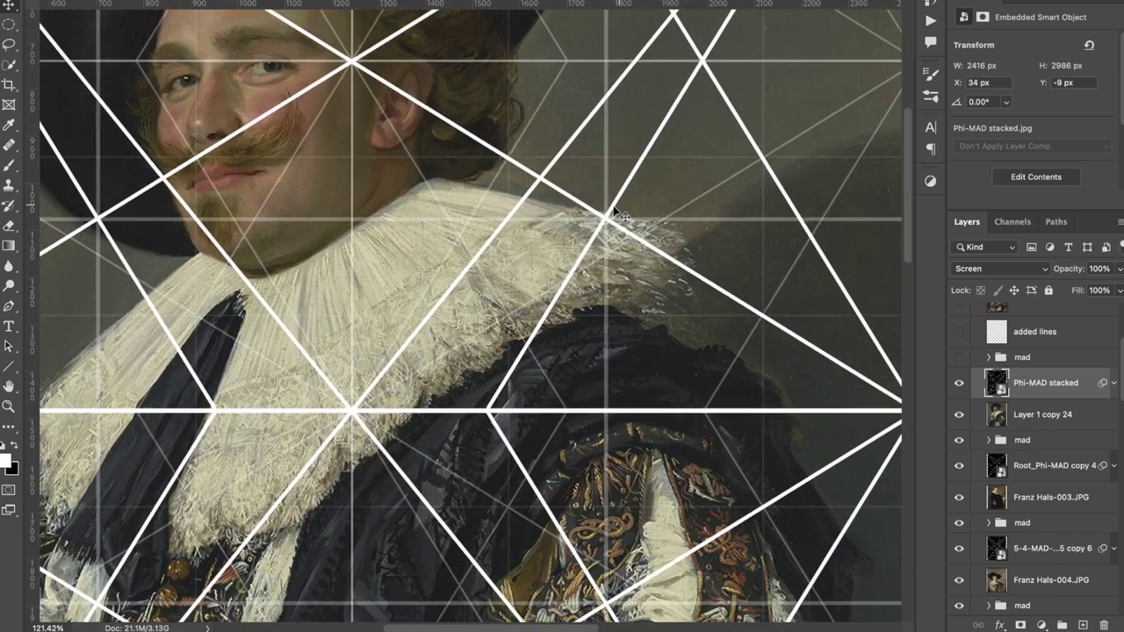
scroll(630, 249, down, 4)
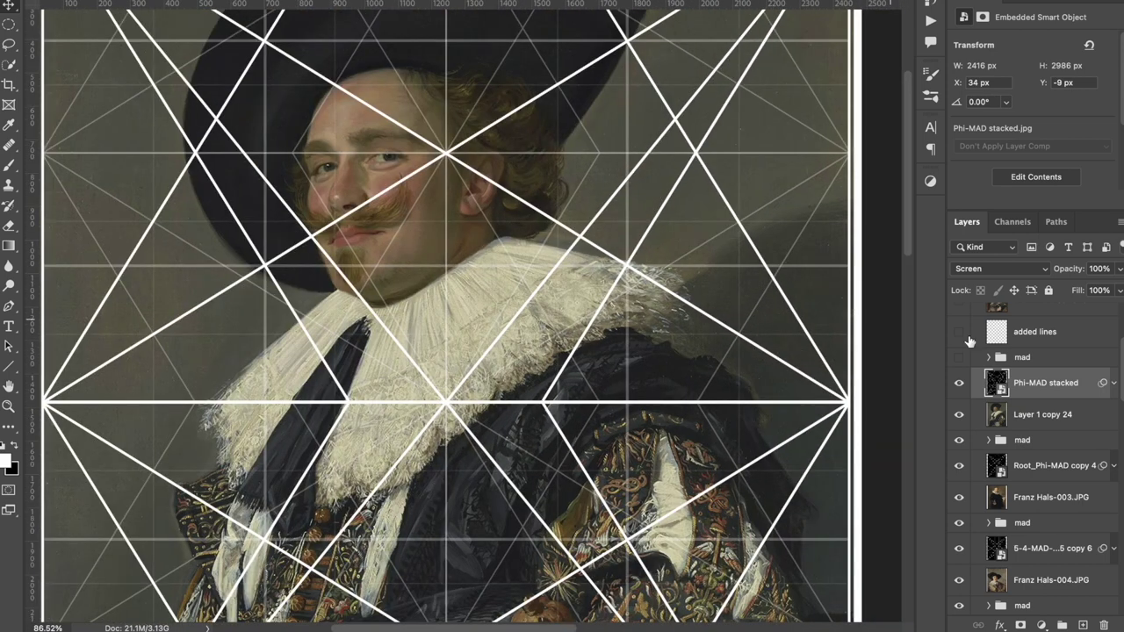
Show the mad group over the Layer 1 copy 24 portrait and check its denser grid against the face, collar and hat brim
click(959, 356)
scroll(783, 388, up, 3)
scroll(780, 384, up, 3)
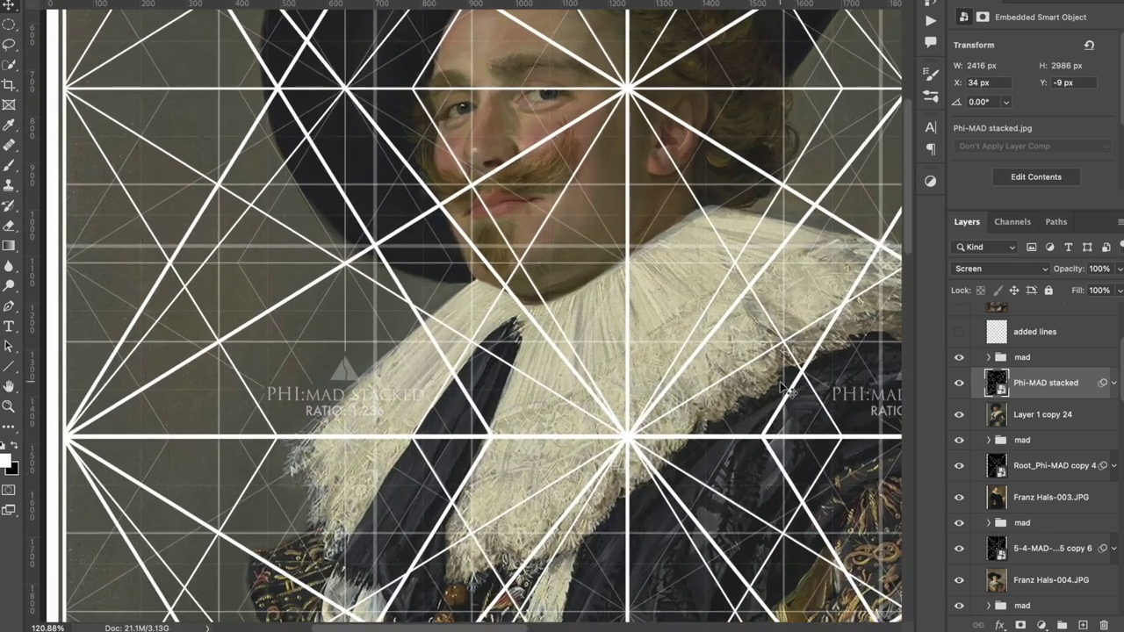
scroll(780, 381, up, 3)
scroll(780, 382, down, 1)
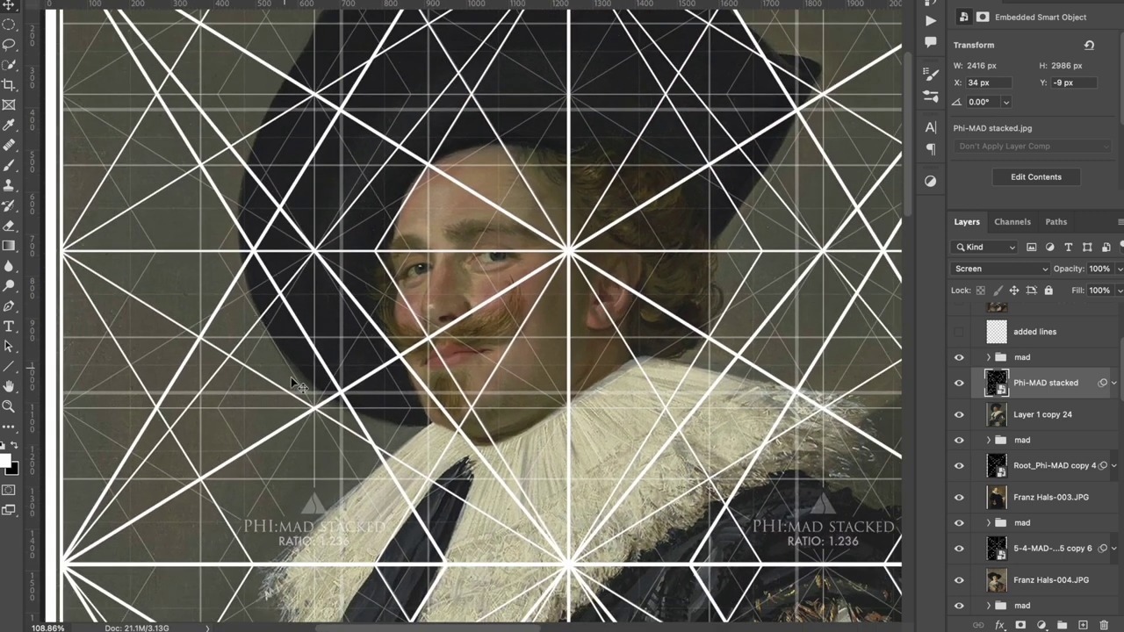
scroll(426, 296, up, 2)
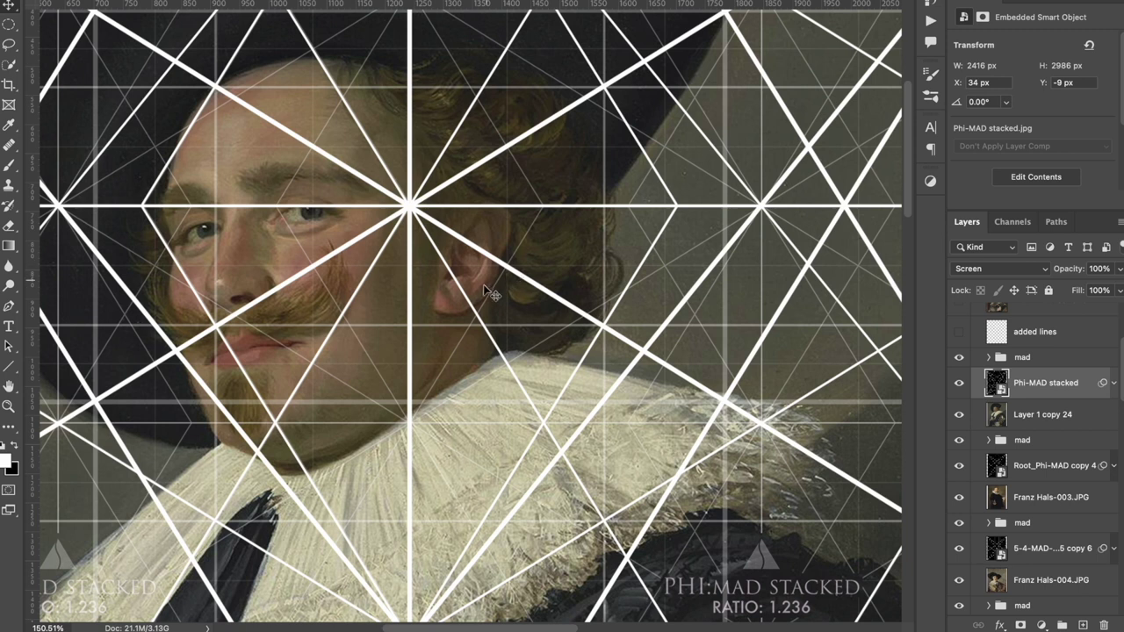
key(space)
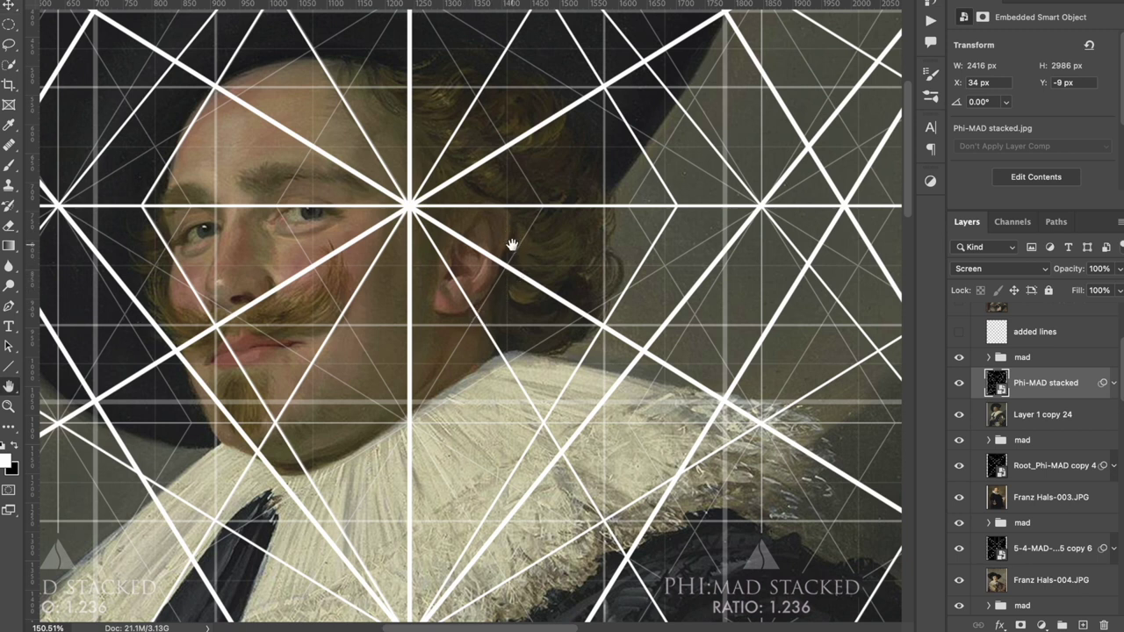
drag(510, 240, 499, 281)
drag(504, 234, 514, 326)
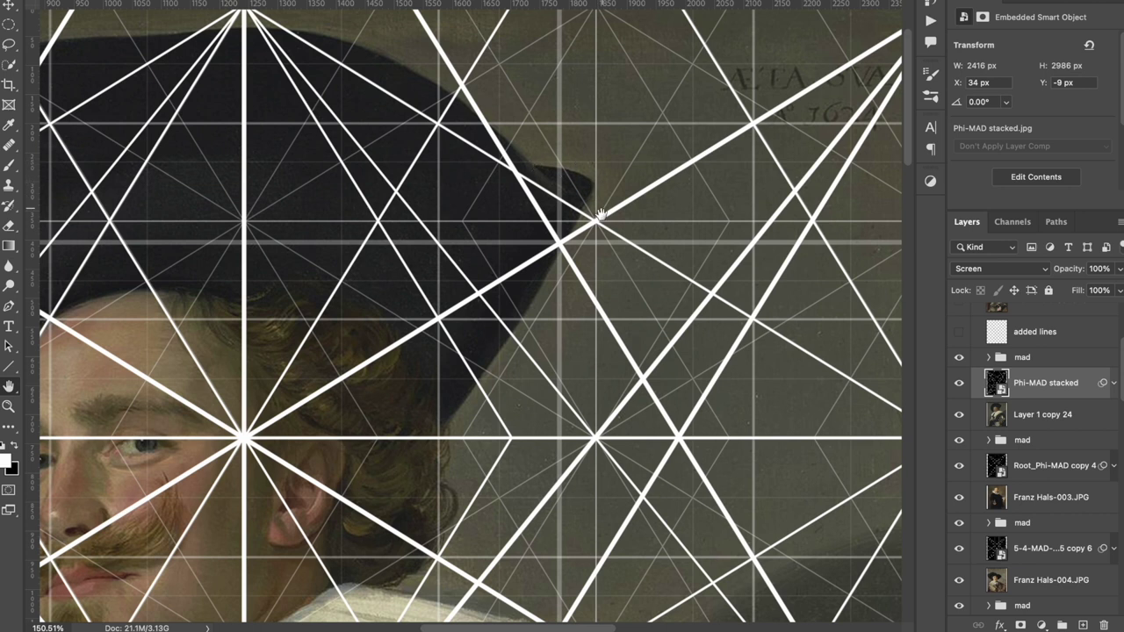
key(ctrl+0)
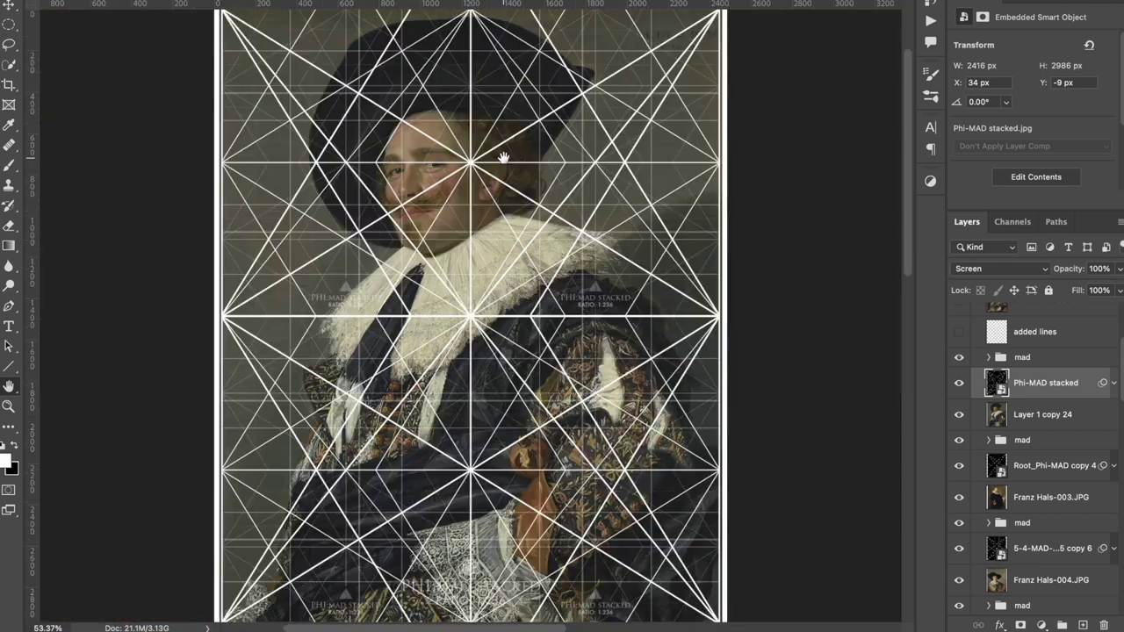
Show the added lines over the stacked grid and check them against the edges of the dark strip below the collar
click(958, 339)
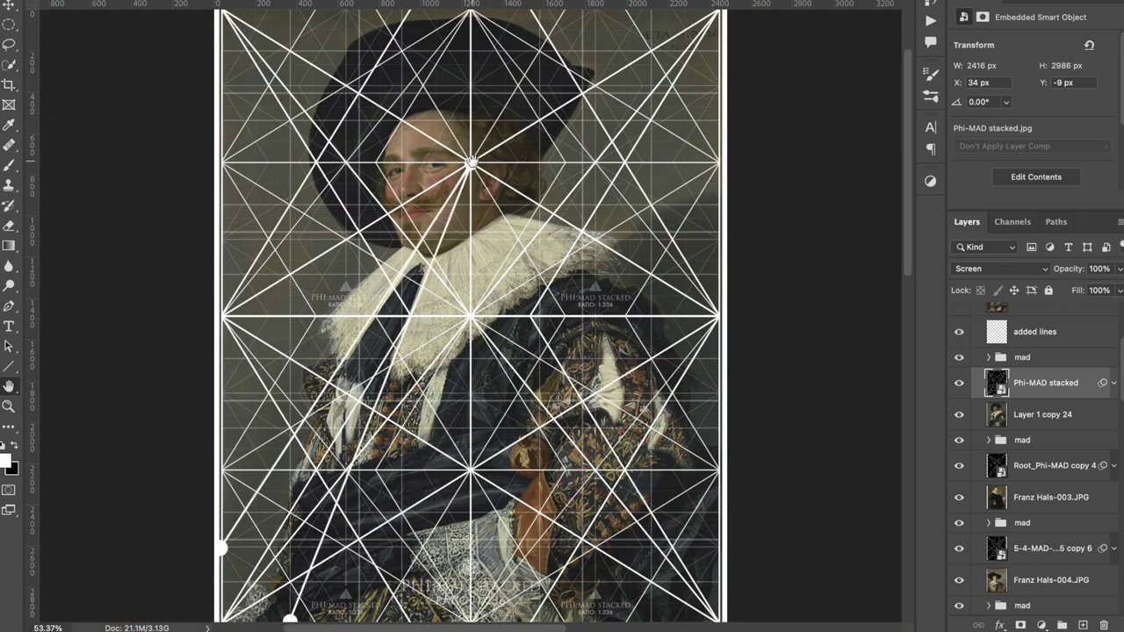
scroll(230, 591, down, 2)
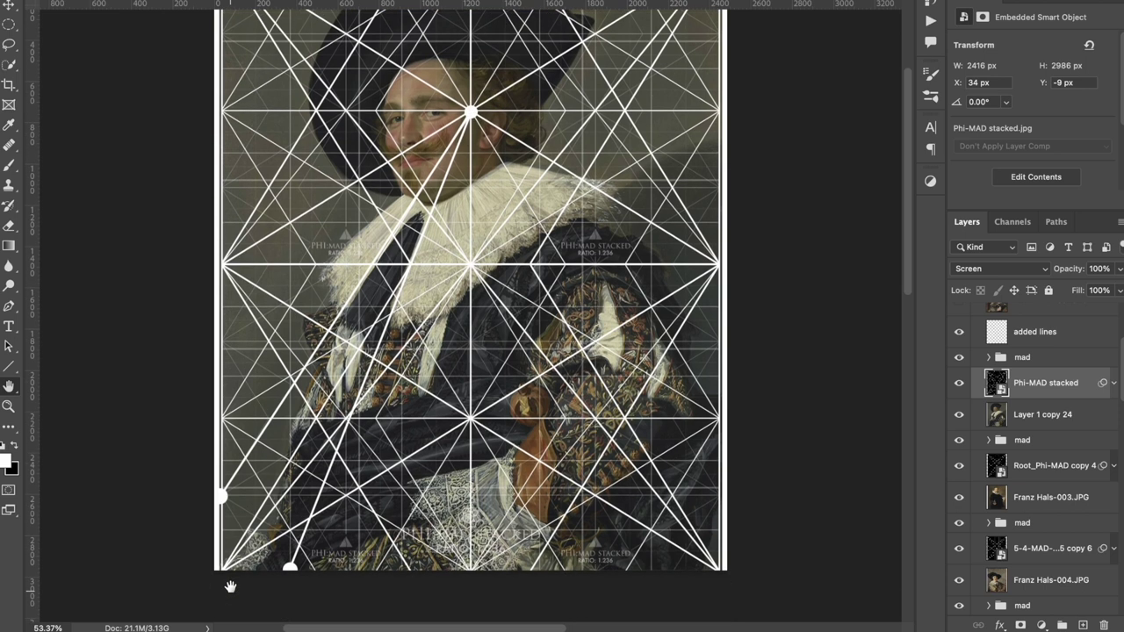
key(ctrl+plus)
scroll(316, 551, up, 3)
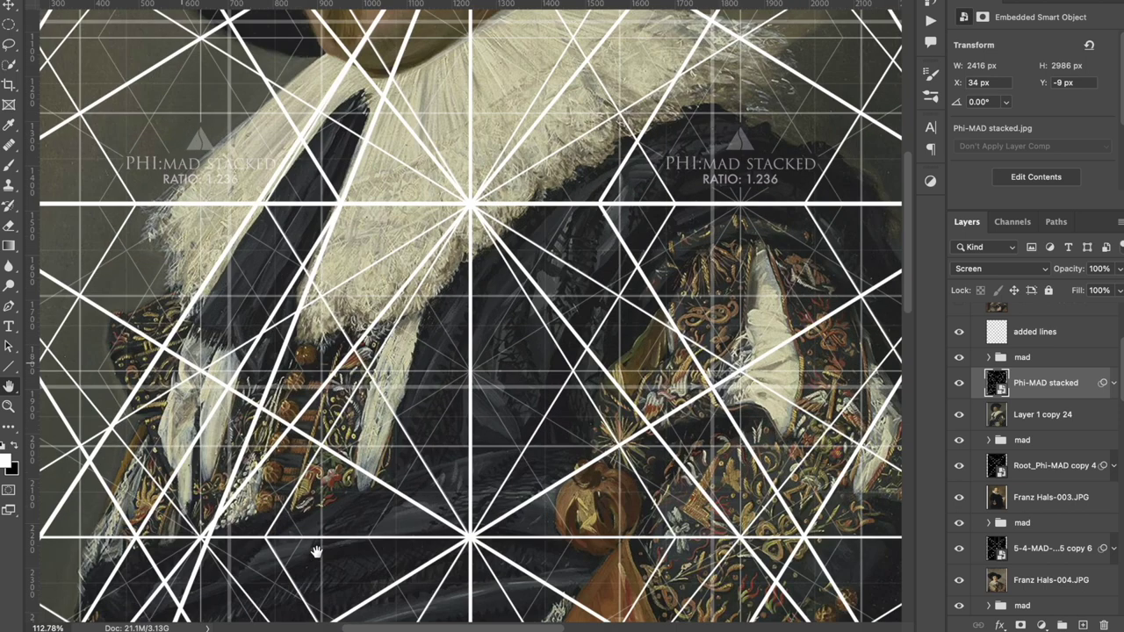
scroll(281, 241, up, 2)
Hide the Phi-MAD stacked grid and toggle the mad group and added lines to compare the portrait with and without them
drag(959, 387, 959, 359)
scroll(612, 464, down, 3)
scroll(615, 468, up, 1)
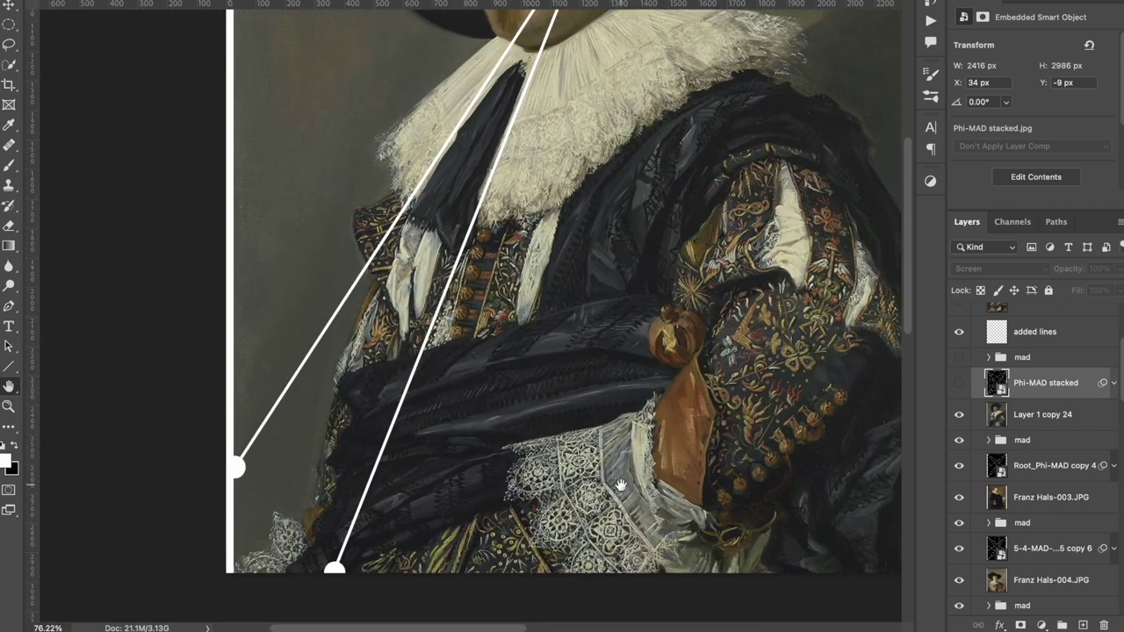
click(959, 332)
click(959, 358)
click(959, 332)
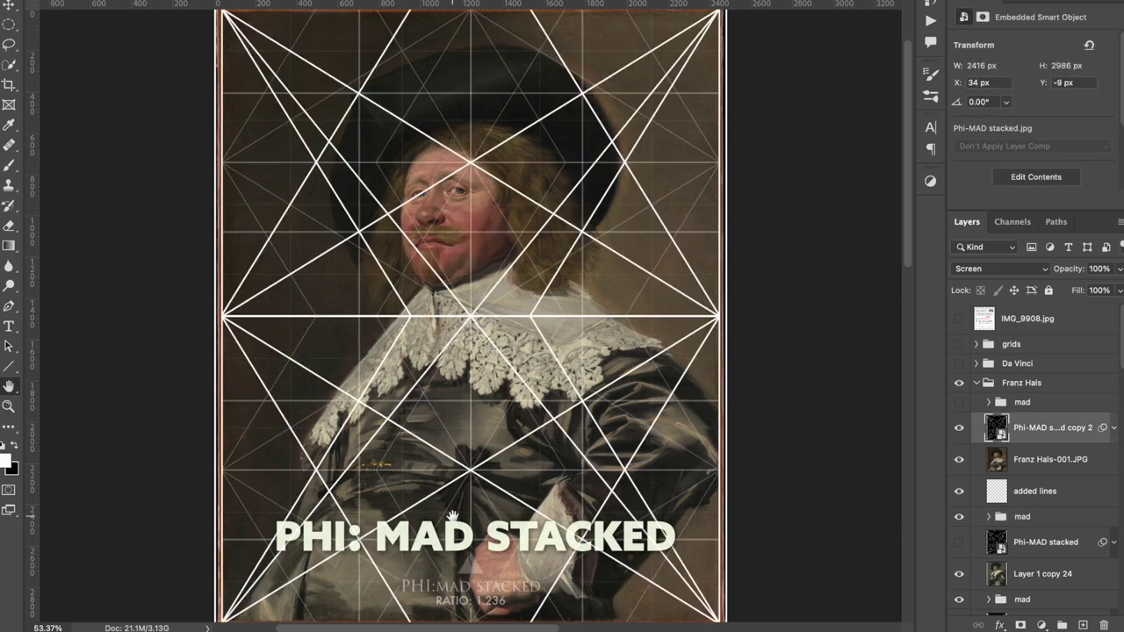
Check the Phi-MAD stacked grid over Franz Hals-001.JPG against the lace collar, waist bow, hand and white cuff
scroll(427, 321, up, 5)
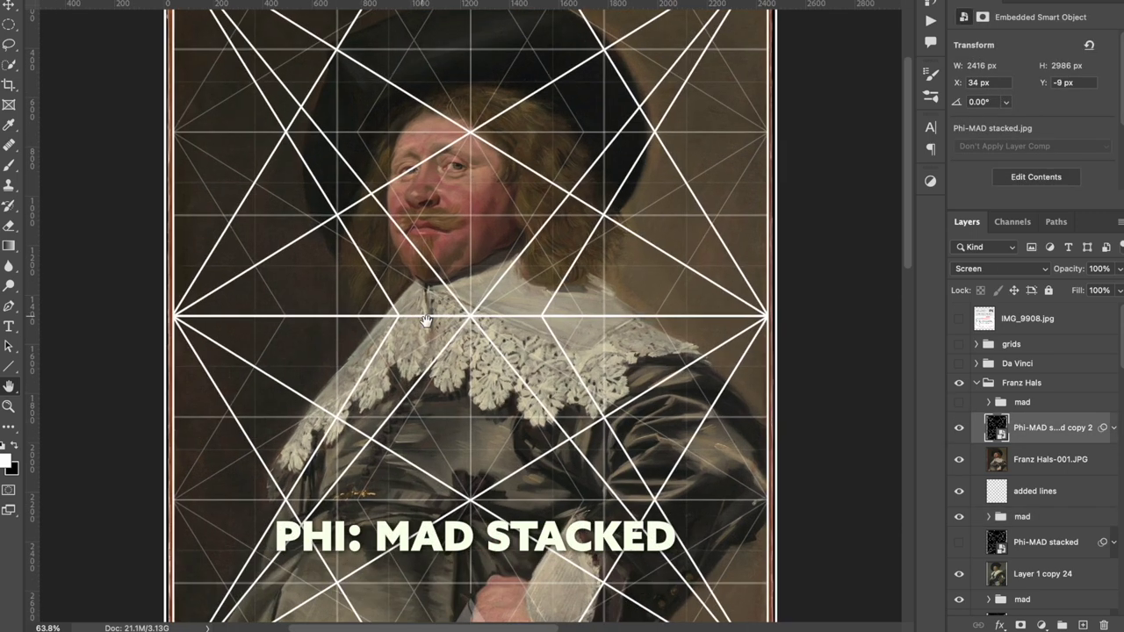
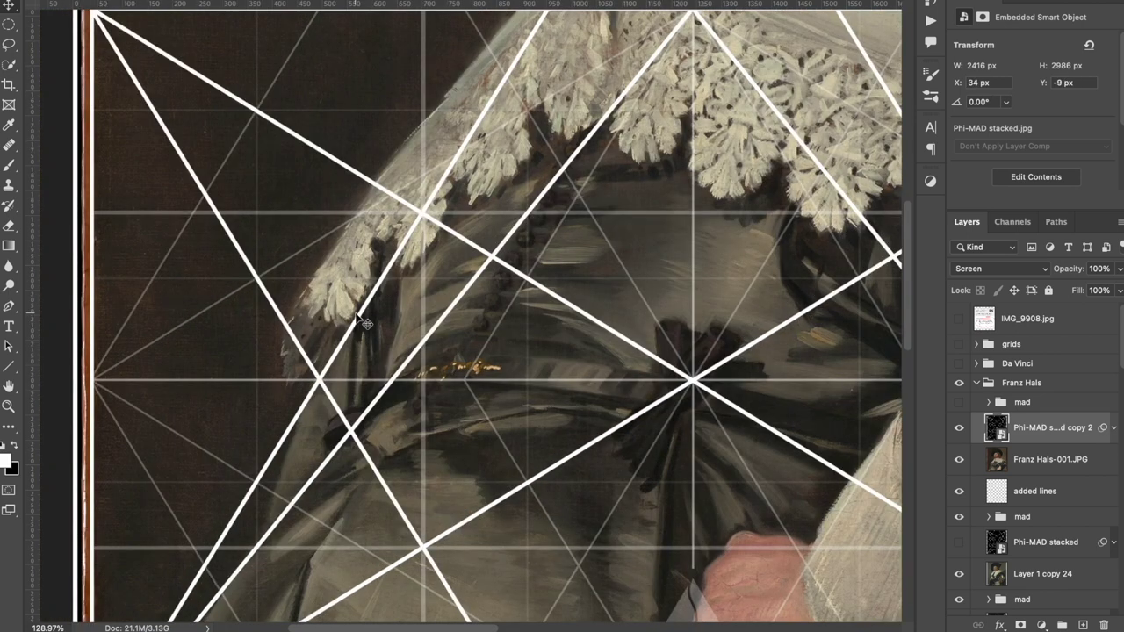
key(h)
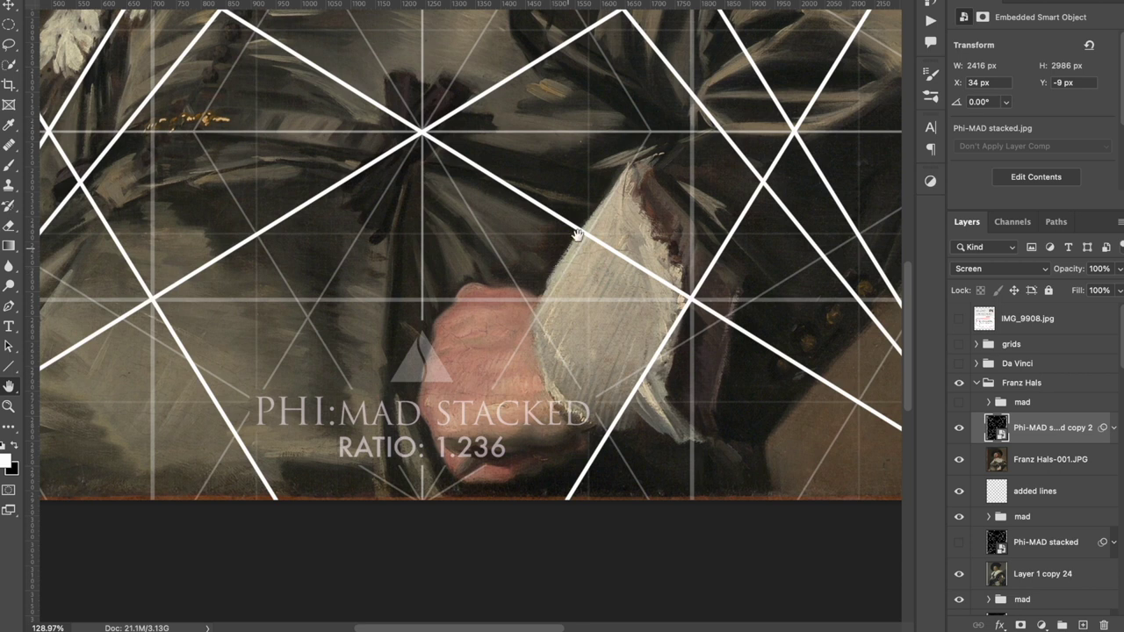
key(super+plus)
Try shifting the Phi-MAD stacked grid to X 13 px, Y -19 px to match its diagonals to the white cuff
key(v)
drag(797, 377, 780, 369)
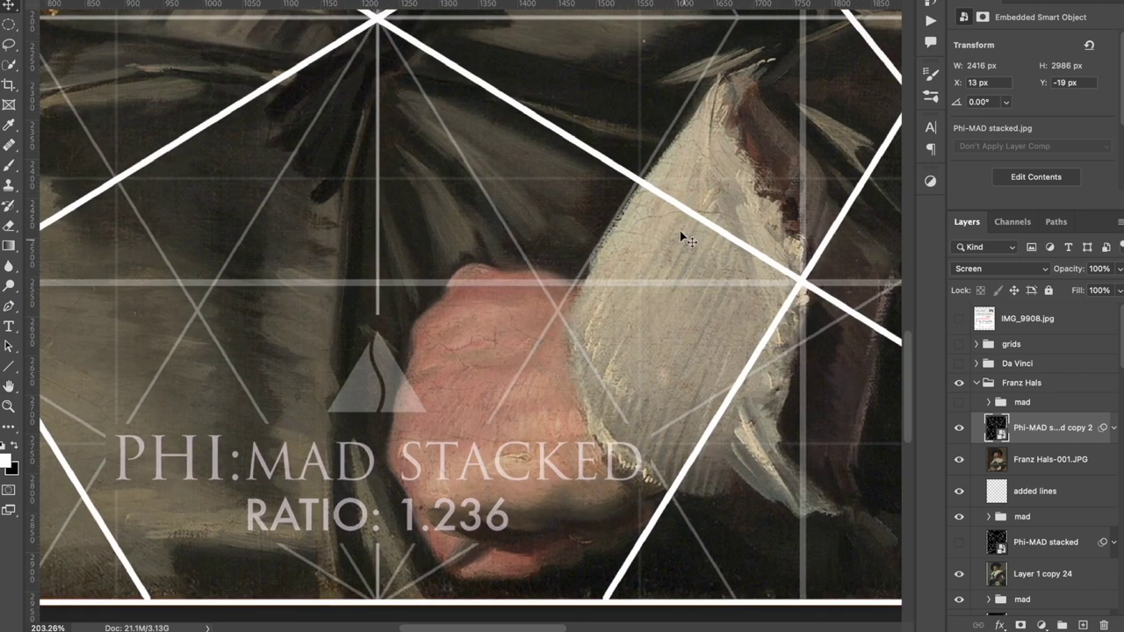
key(super+shift+z)
Check the stacked grid in its original position against the sleeve folds, the cuff's tip and the lower edge of the lace collar
scroll(606, 263, down, 4)
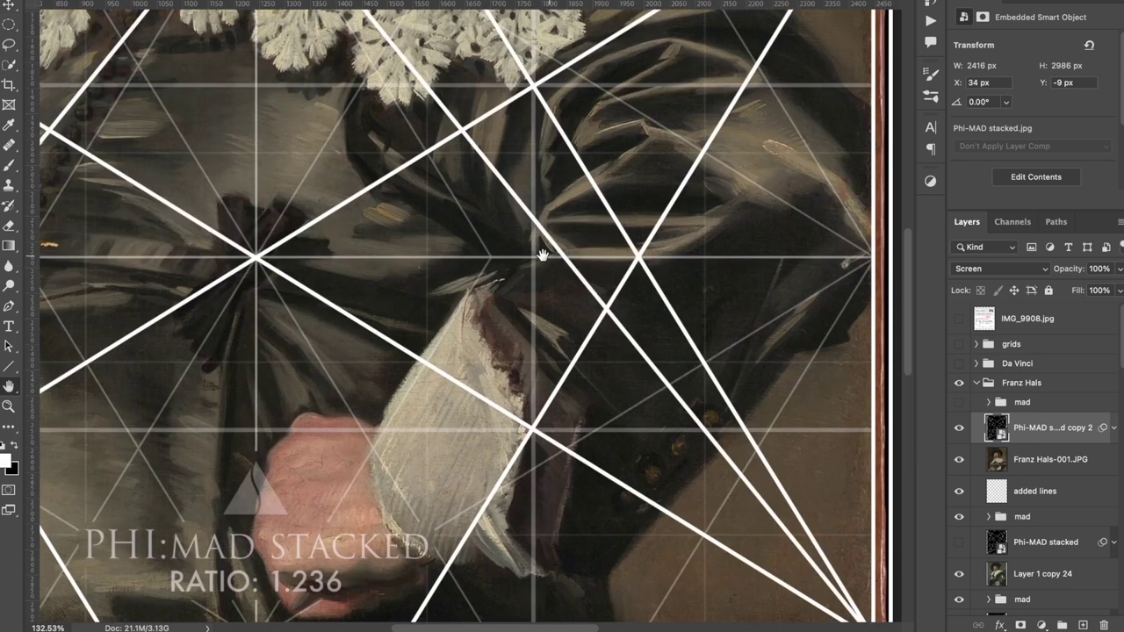
scroll(554, 257, up, 2)
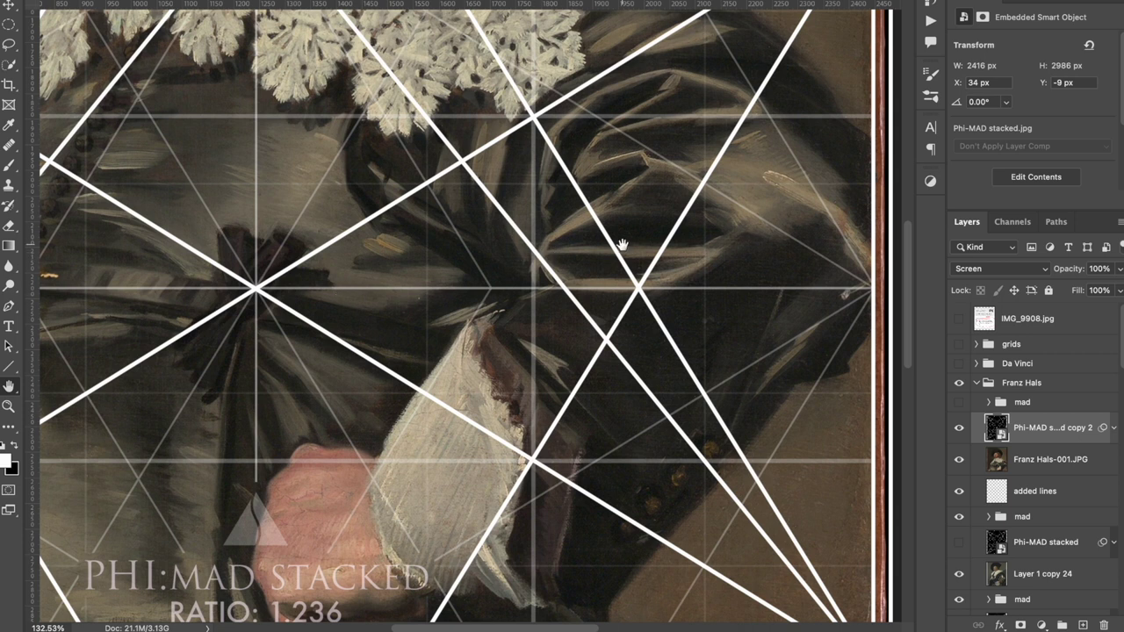
scroll(542, 182, up, 2)
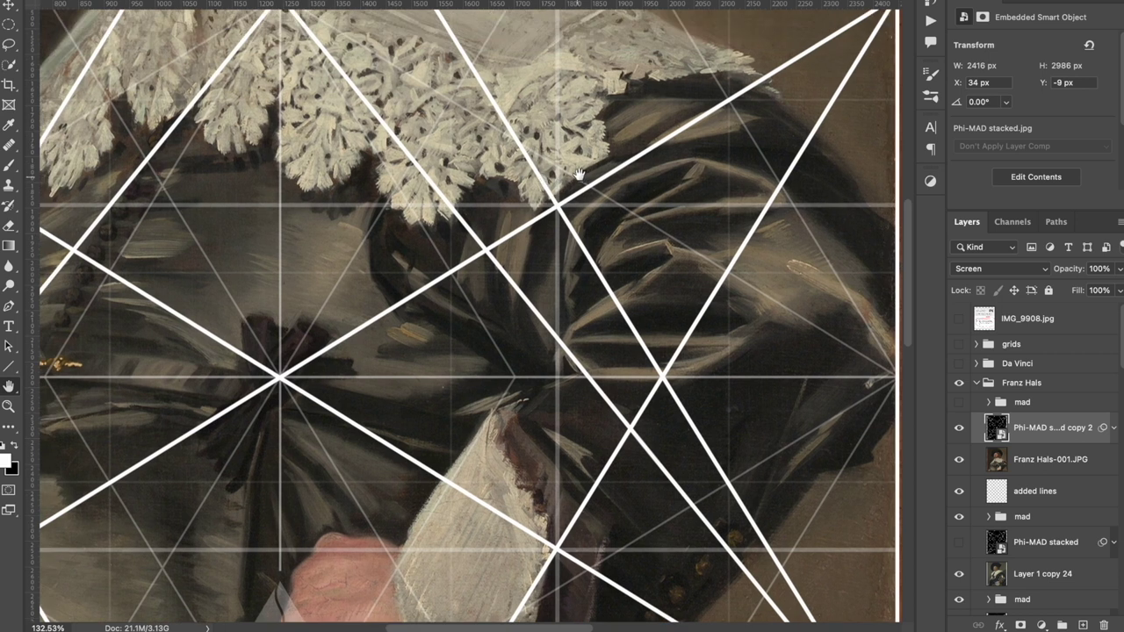
scroll(582, 180, up, 3)
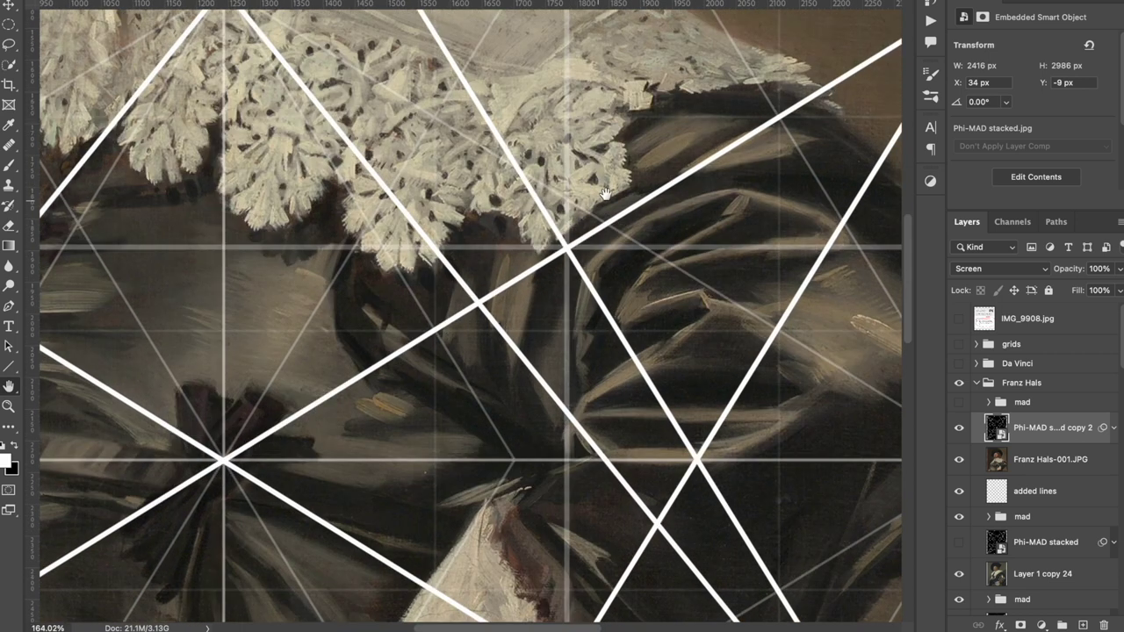
scroll(609, 221, down, 5)
scroll(609, 221, down, 4)
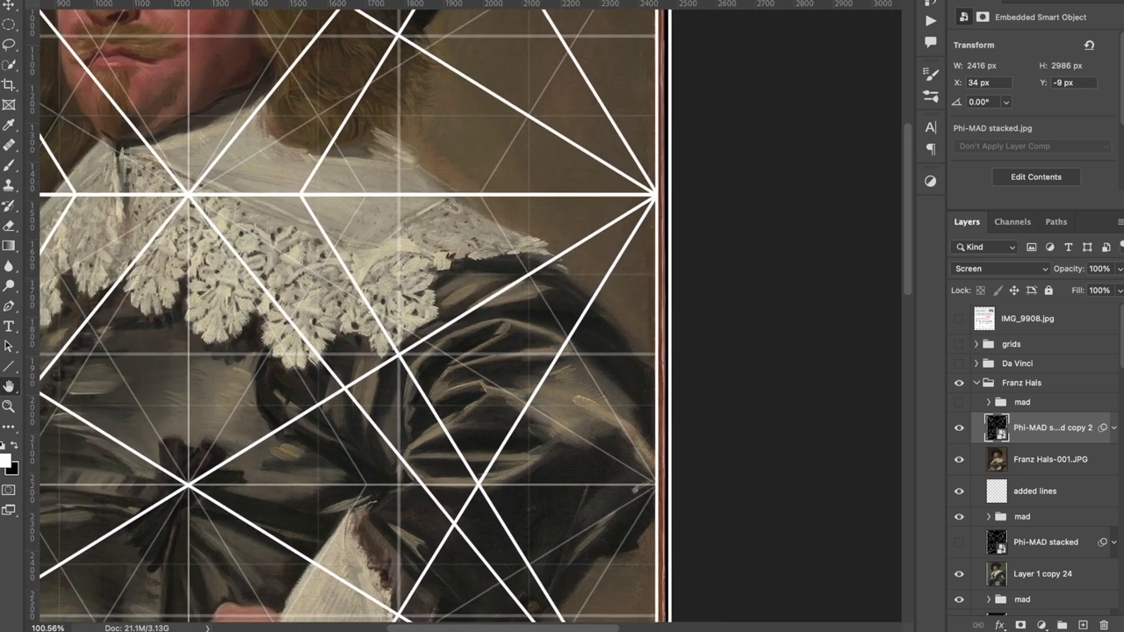
Show the mad group over Franz Hals-001.JPG and check its denser grid against the eyes, nose, mouth and hat brim
click(959, 402)
scroll(810, 358, up, 7)
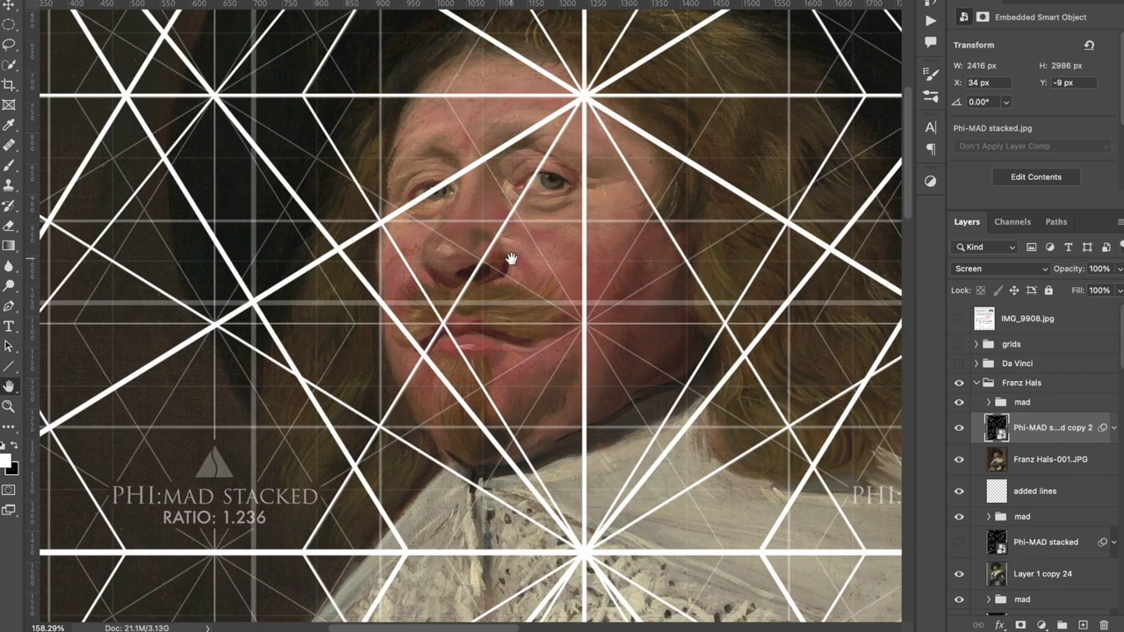
scroll(511, 259, up, 1)
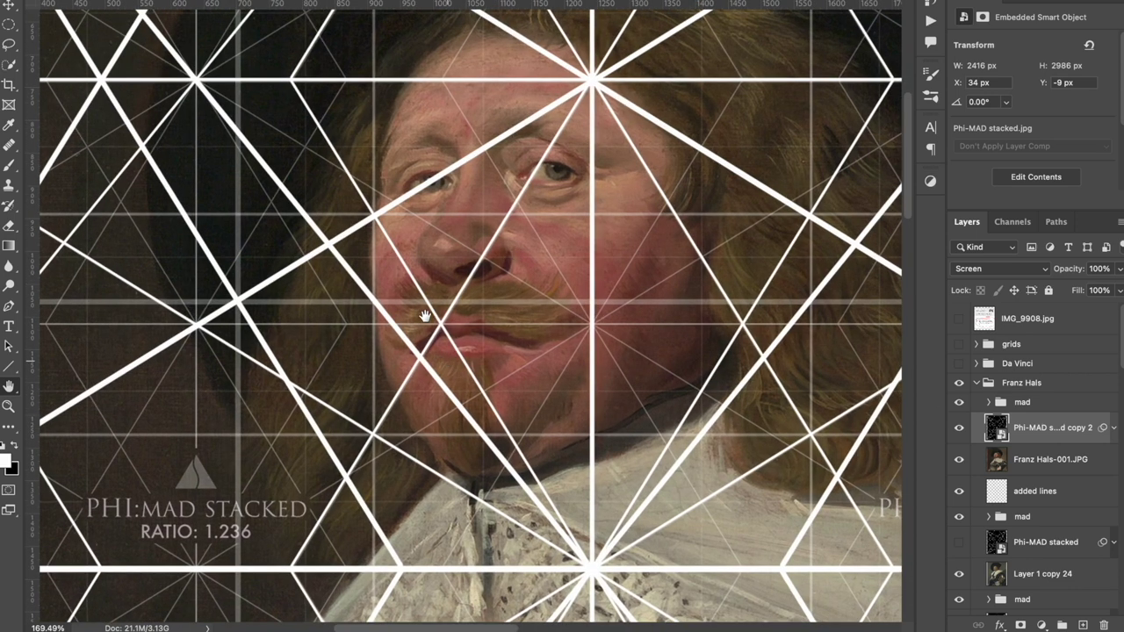
drag(456, 216, 434, 269)
scroll(596, 124, down, 5)
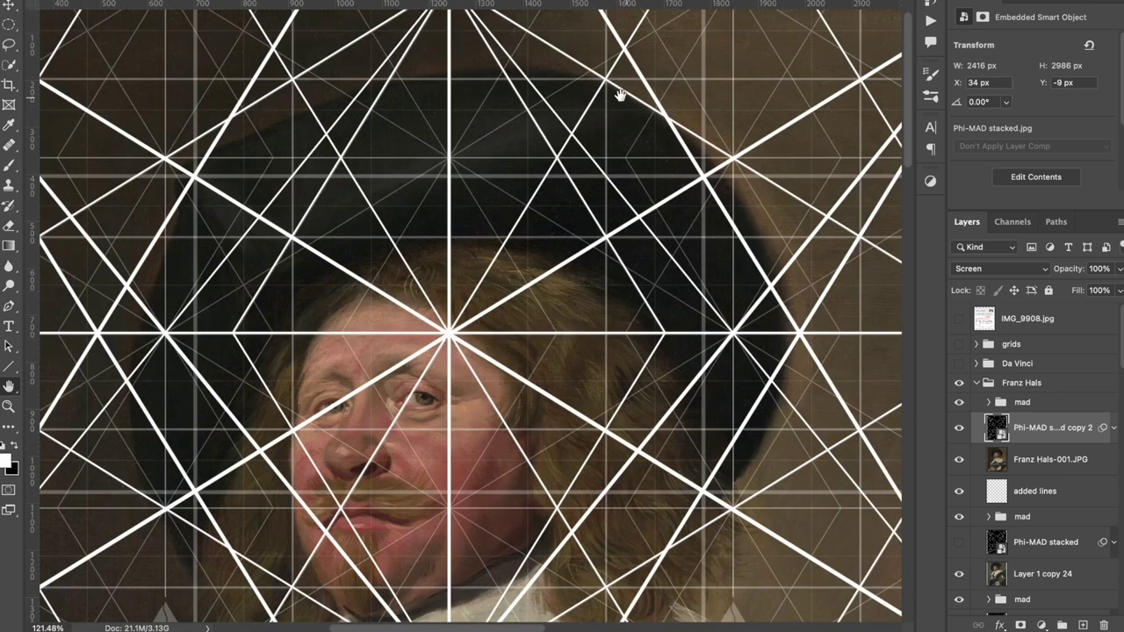
Check the denser mad grid against the lace collar's outline, the shoulder slope, the sleeve and the white cuff
scroll(639, 113, down, 5)
scroll(650, 128, right, 2)
scroll(620, 185, down, 3)
scroll(620, 185, right, 1)
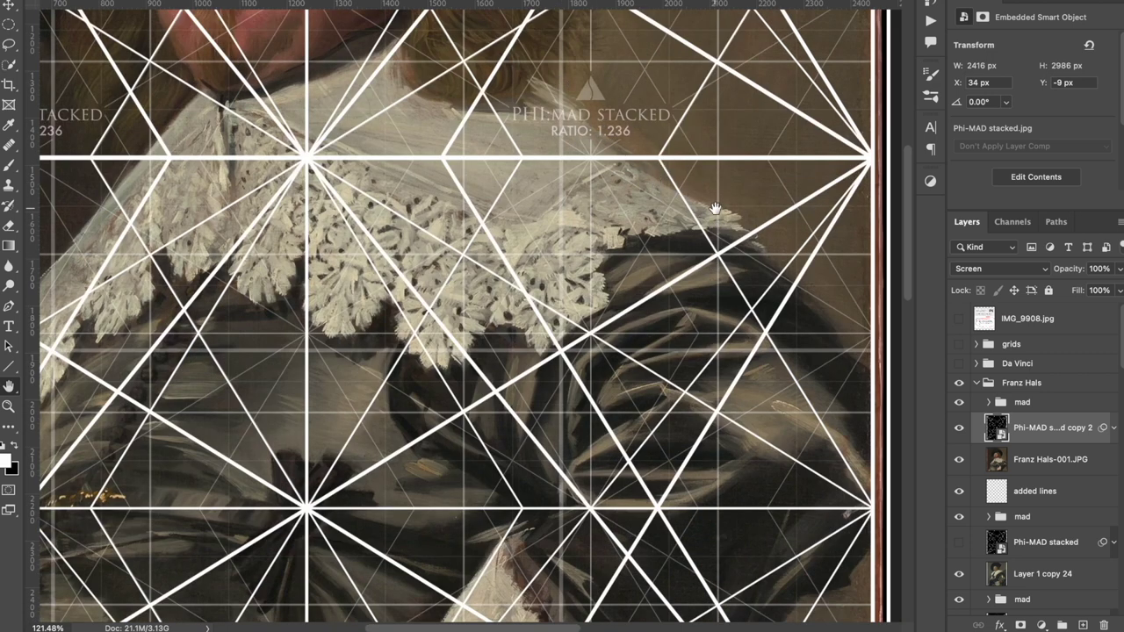
scroll(633, 205, down, 2)
scroll(633, 206, left, 1)
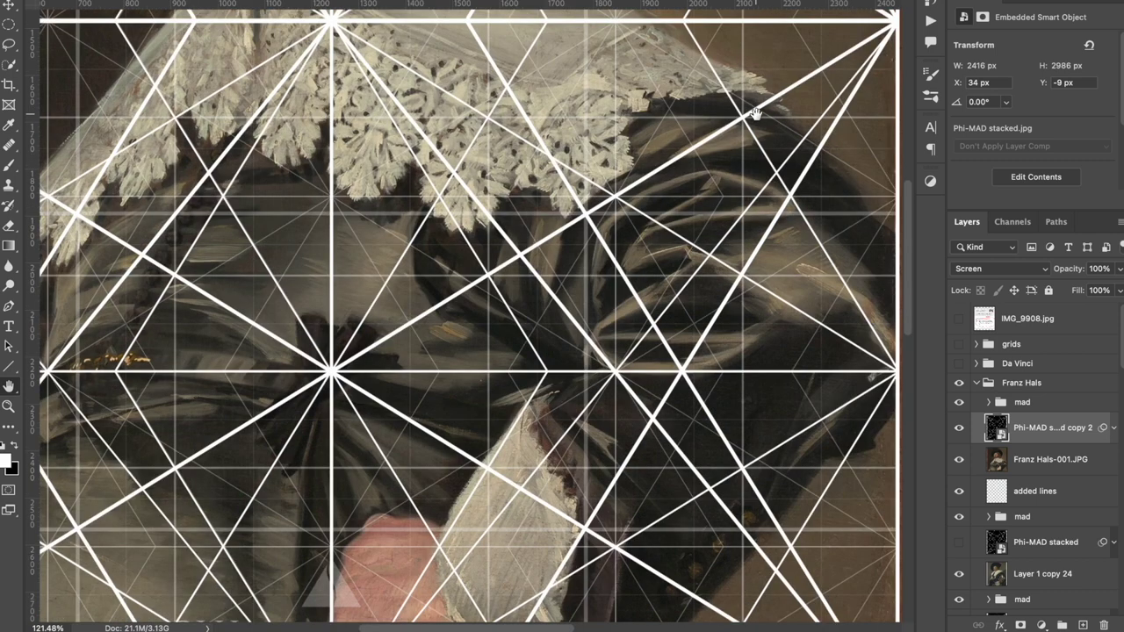
scroll(755, 114, down, 1)
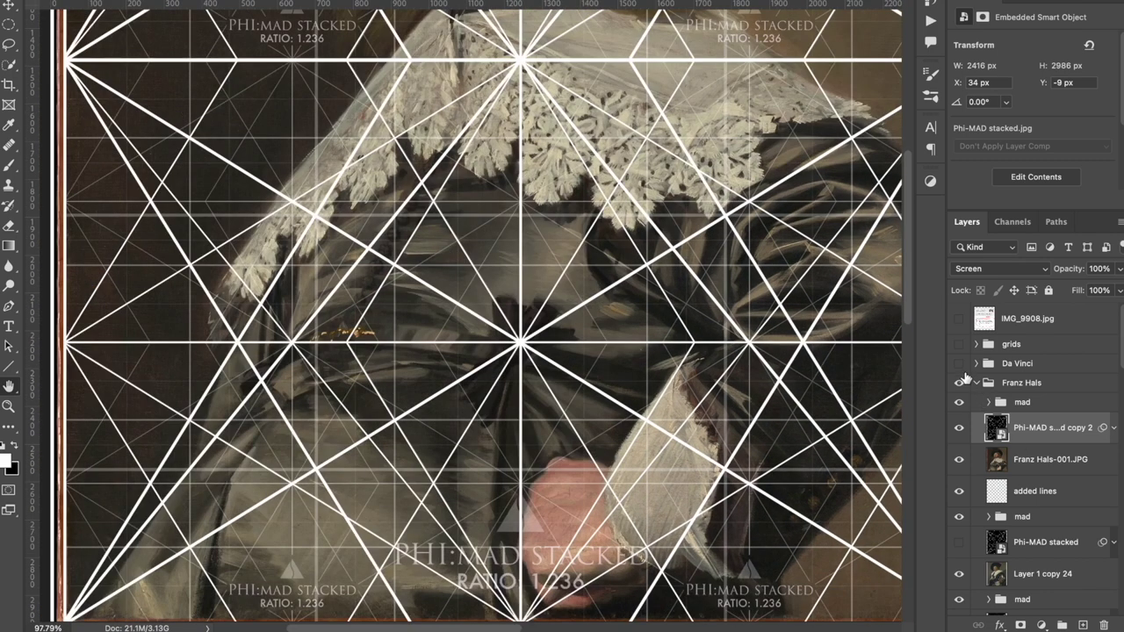
Show and expand the Da Vinci group, and overlay the Root 6 overlapping MAD 60 grid on Da Vinci-003.JPG
click(959, 363)
click(975, 363)
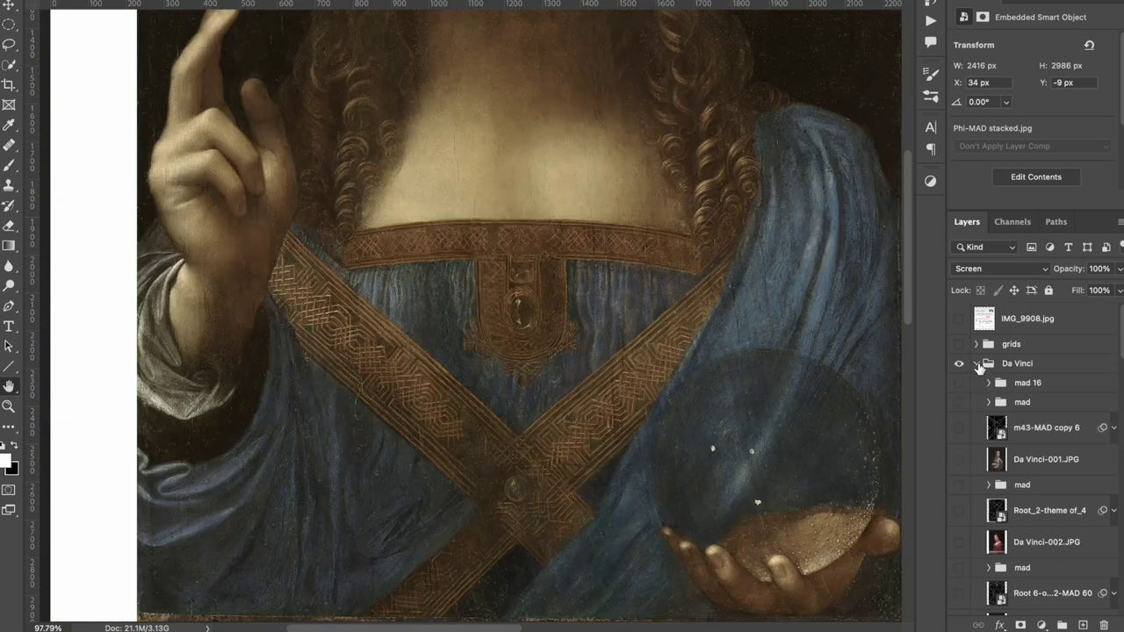
key(ctrl+0)
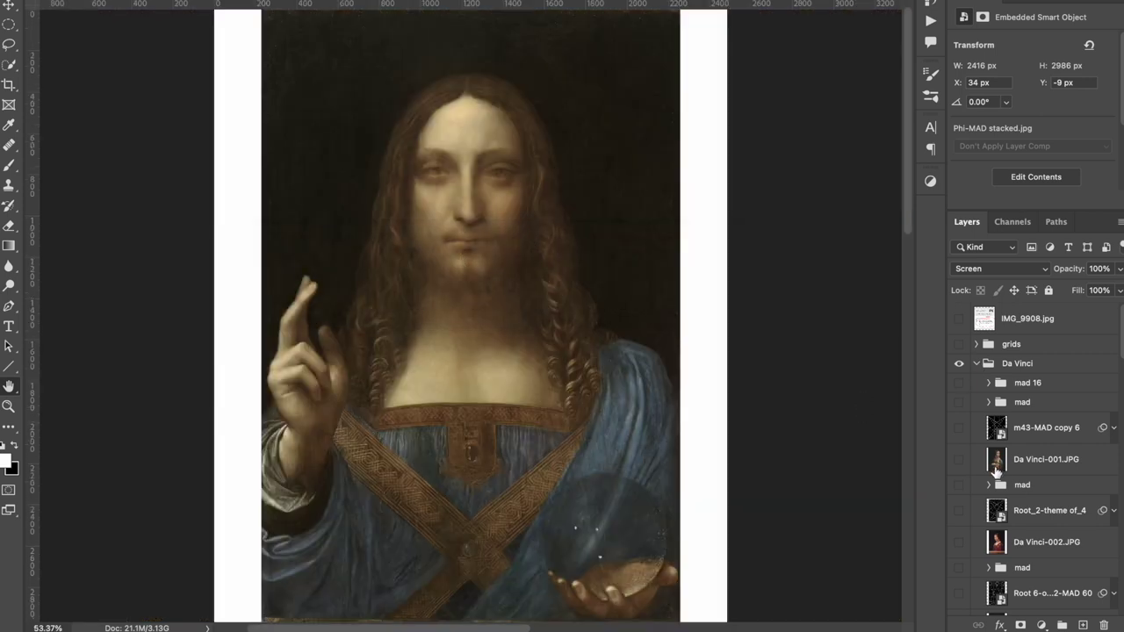
scroll(1006, 546, down, 3)
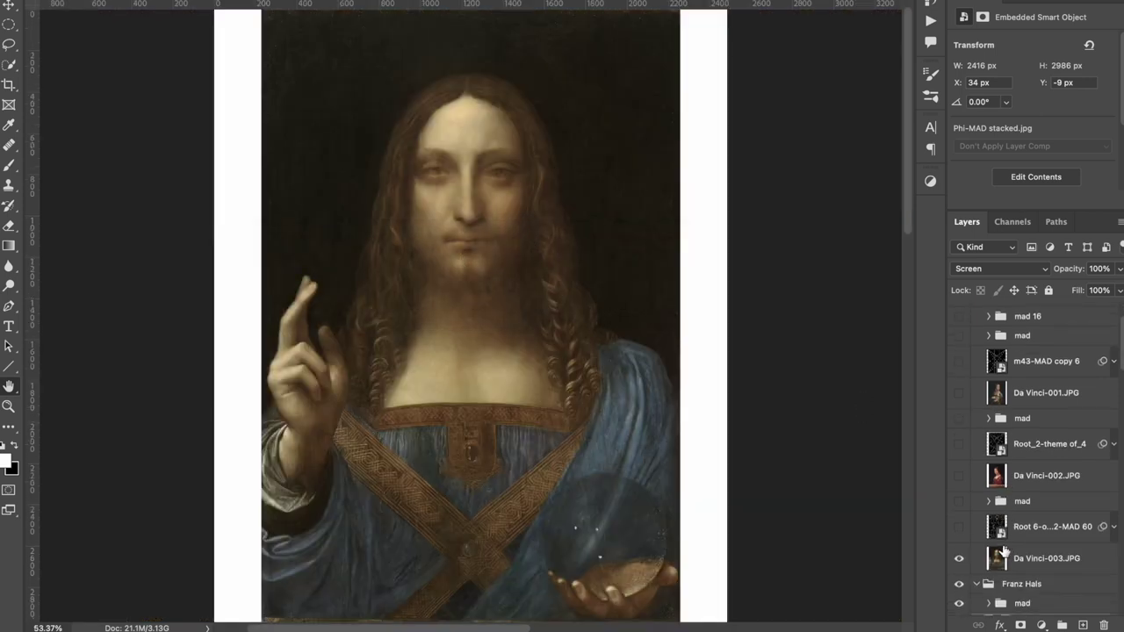
click(959, 527)
click(1003, 530)
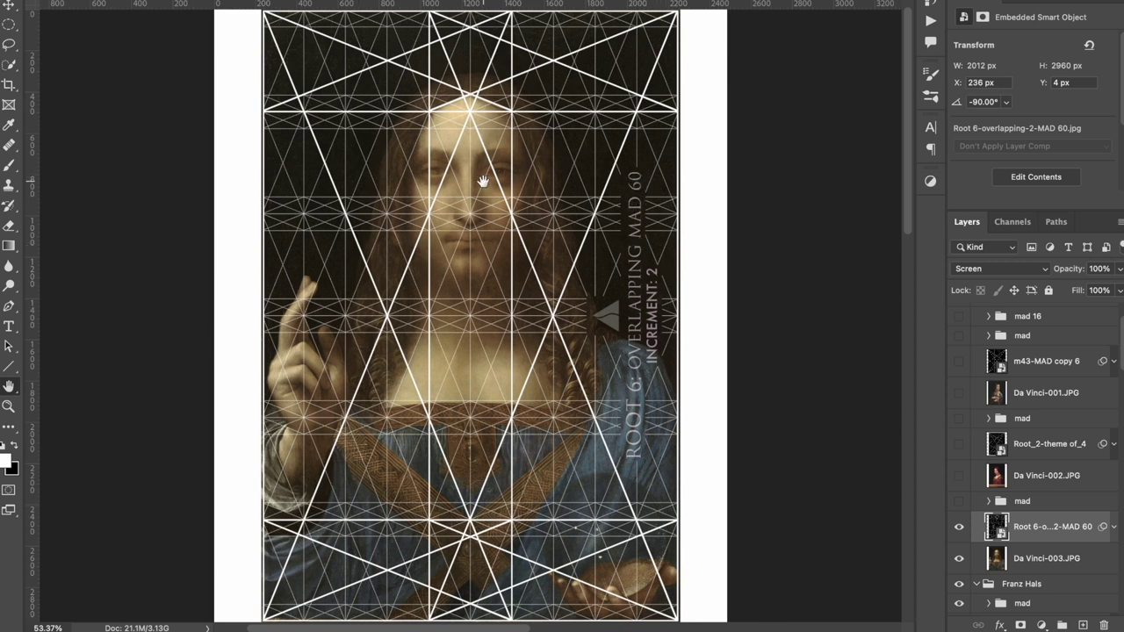
Check the Root 6 overlapping grid against the raised hand, neckline, forehead, nose and mouth of the Da Vinci portrait
scroll(482, 181, up, 5)
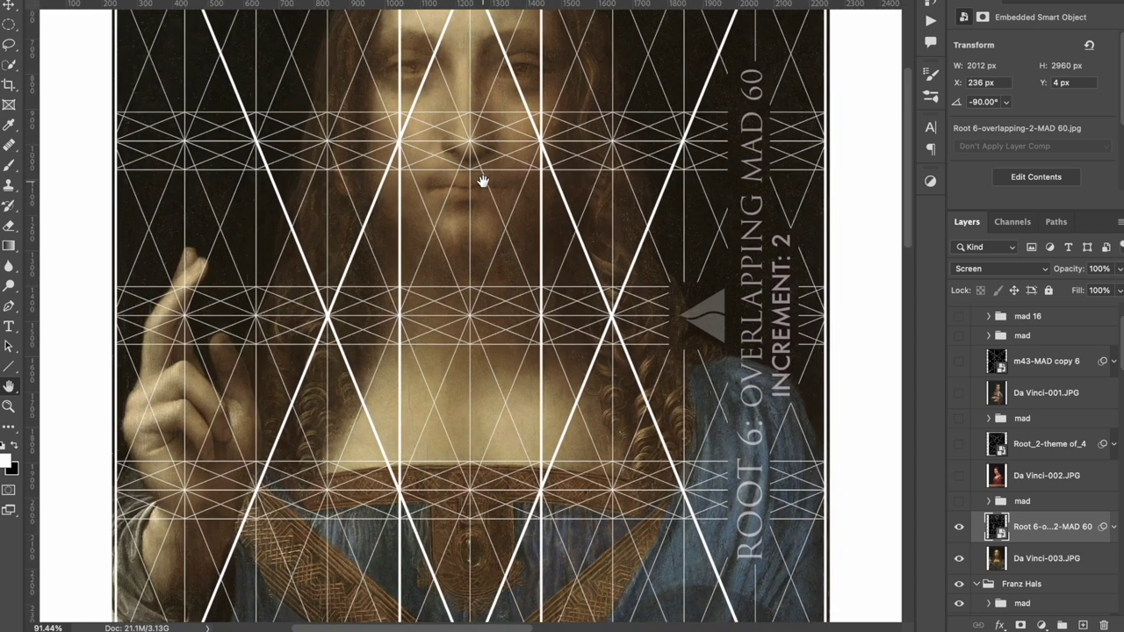
scroll(490, 295, up, 3)
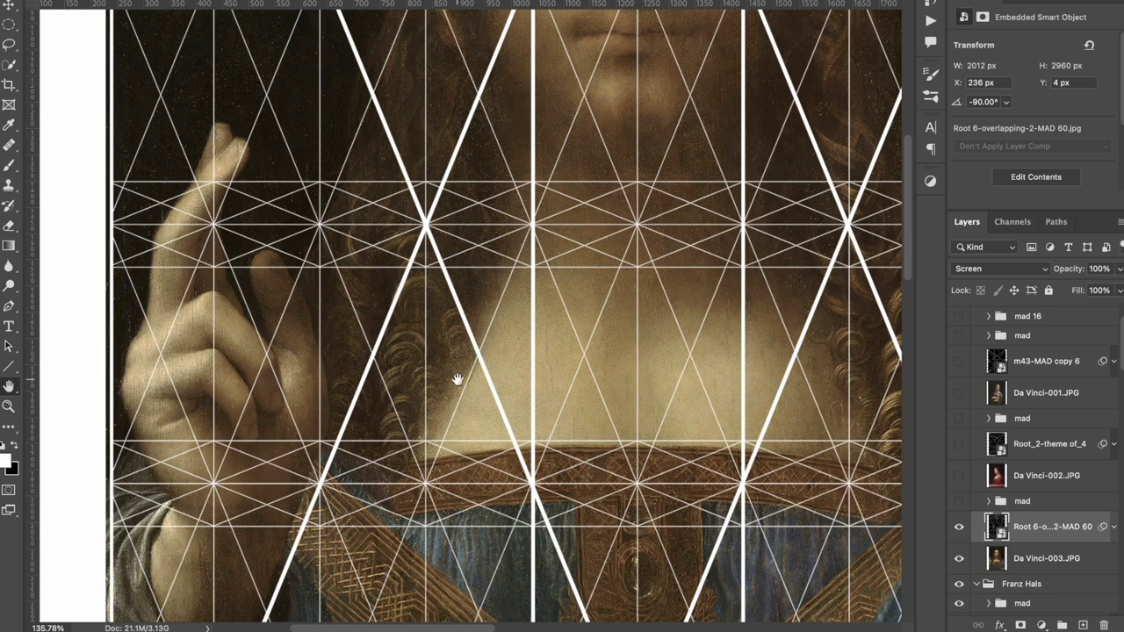
scroll(456, 379, up, 5)
scroll(456, 378, right, 3)
scroll(572, 303, up, 4)
scroll(571, 303, right, 1)
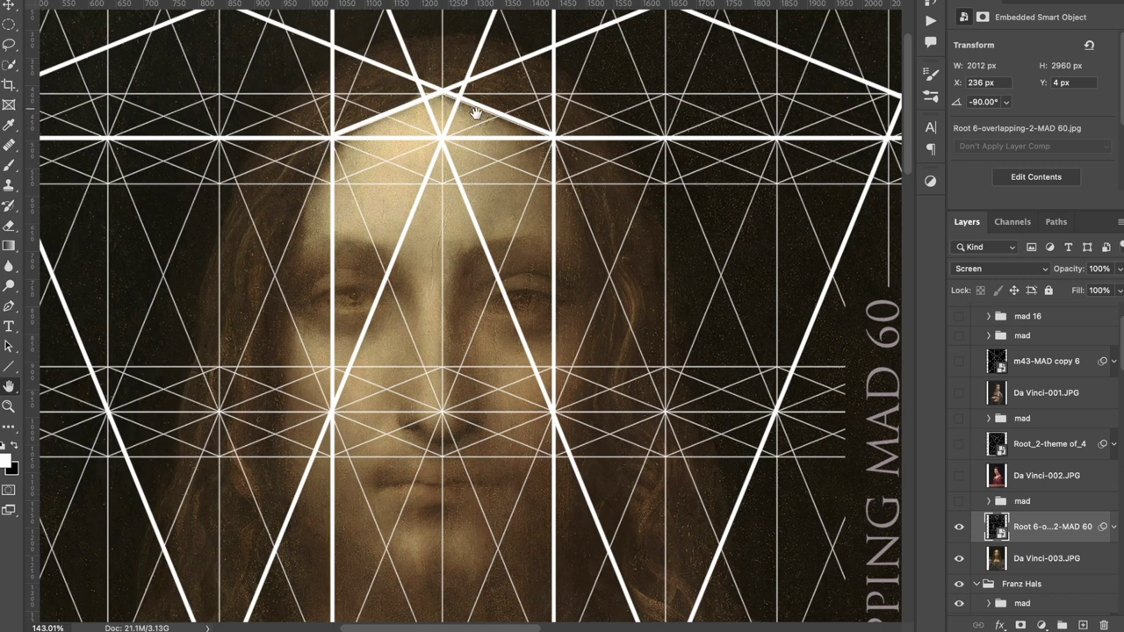
scroll(402, 333, up, 5)
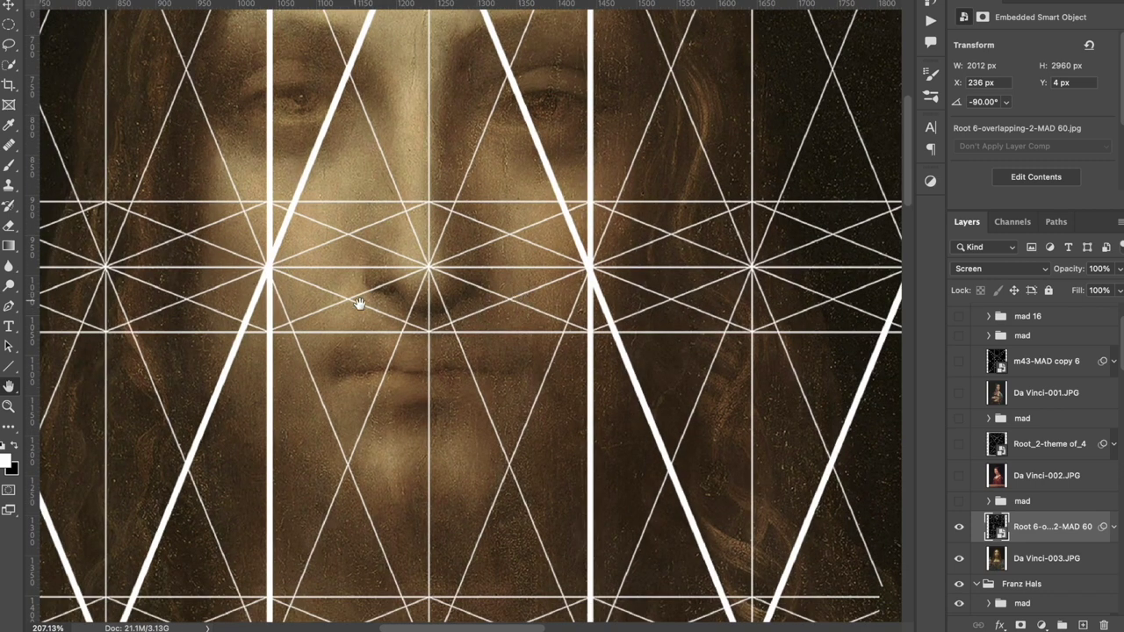
Try shifting the Root 6 overlapping grid slightly upward over the portrait's nose and mouth
key(v)
drag(647, 454, 647, 435)
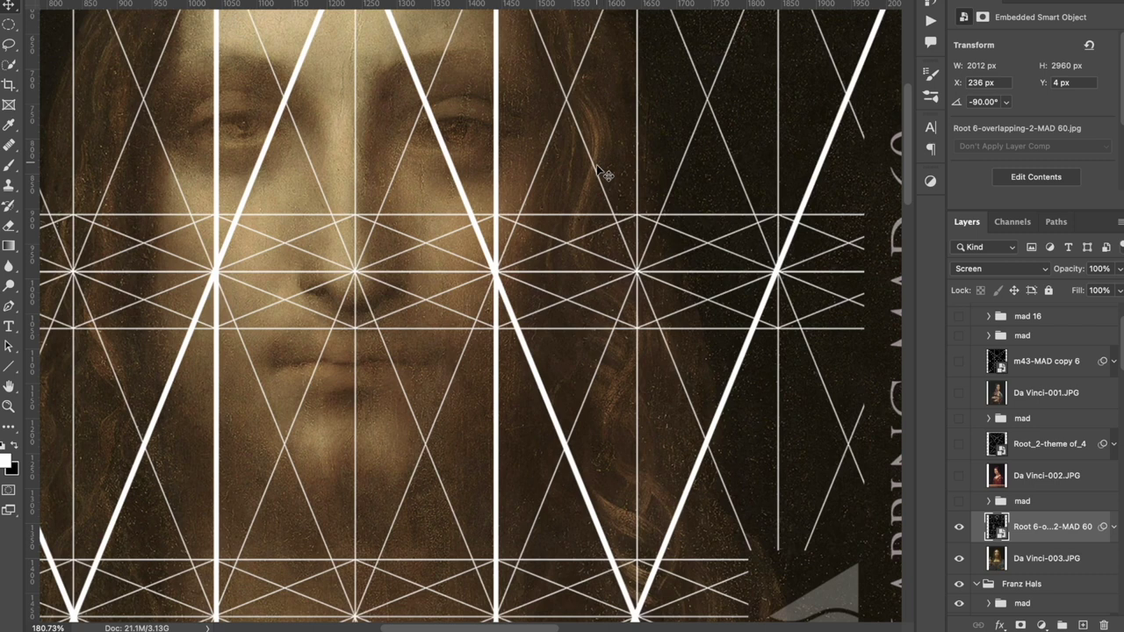
Check the Root 6 overlapping grid against the embroidered neckline, the central ornament and the crossed bands of the robe
key(super+plus)
drag(595, 180, 659, 193)
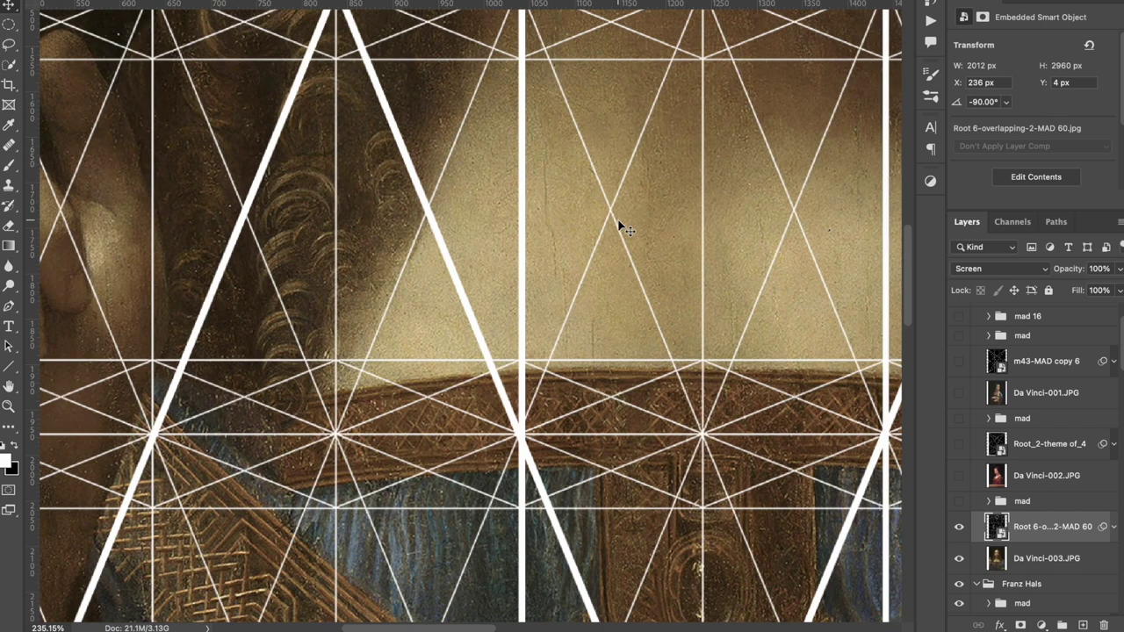
scroll(617, 224, right, 2)
scroll(617, 219, down, 2)
scroll(618, 220, down, 1)
scroll(619, 220, right, 3)
scroll(618, 220, down, 2)
scroll(619, 220, left, 2)
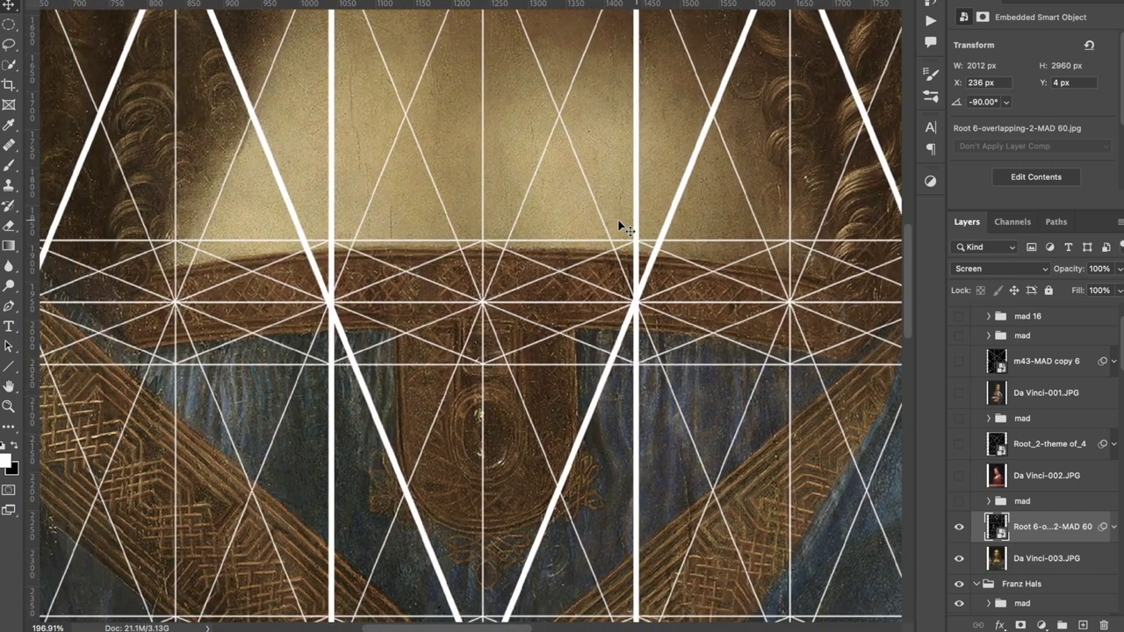
scroll(618, 225, left, 3)
scroll(618, 225, down, 1)
scroll(618, 226, up, 1)
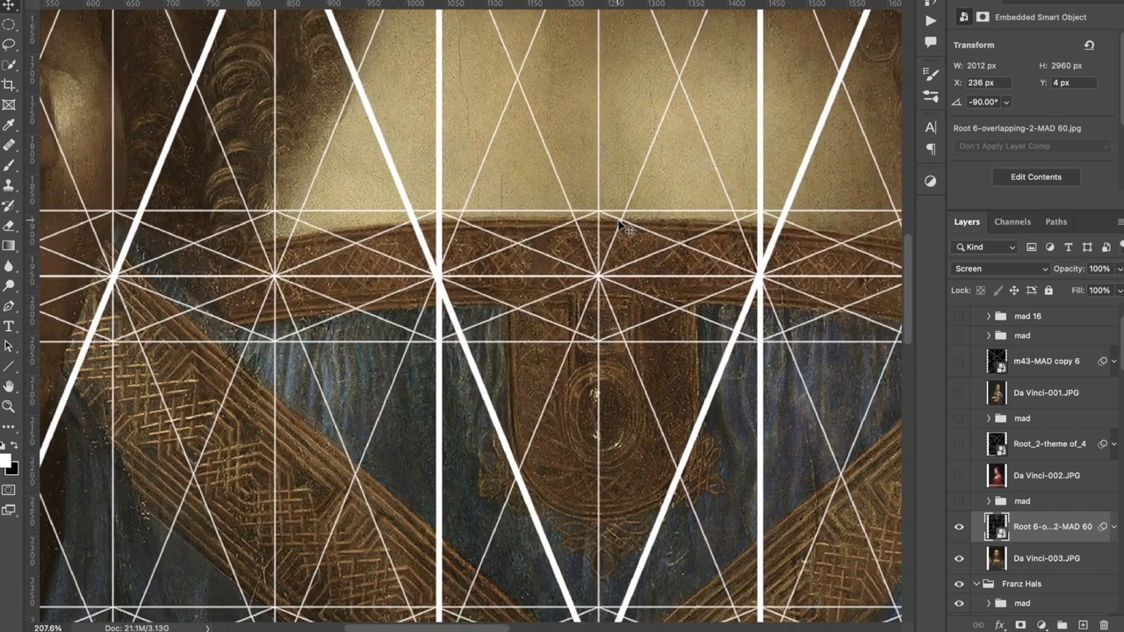
scroll(620, 225, right, 2)
scroll(620, 226, down, 1)
scroll(412, 189, down, 5)
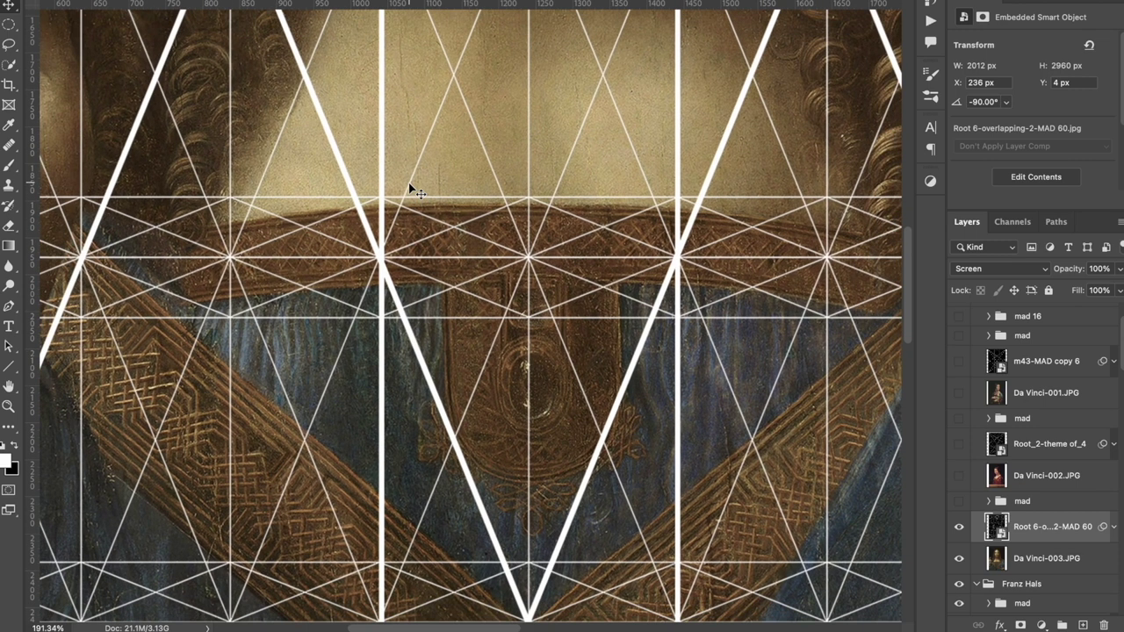
scroll(408, 184, down, 1)
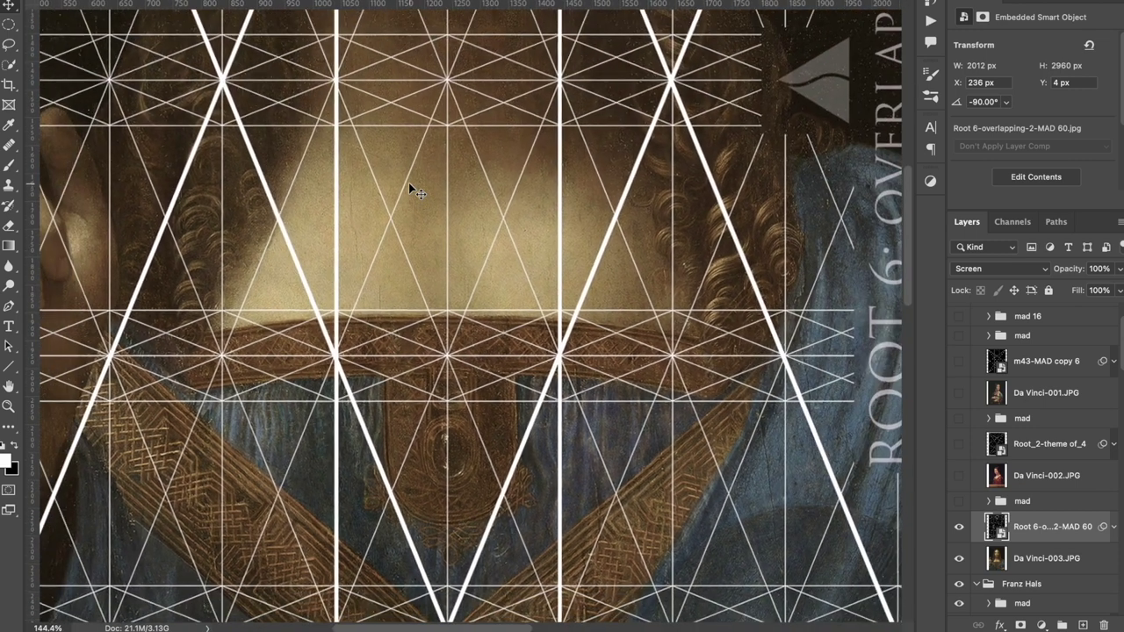
Check the Root 6 overlapping grid against the raised fingers, the hair curls and the edge of the bare chest
scroll(408, 183, up, 2)
scroll(456, 373, left, 3)
scroll(458, 378, left, 3)
scroll(458, 378, up, 4)
scroll(458, 376, down, 1)
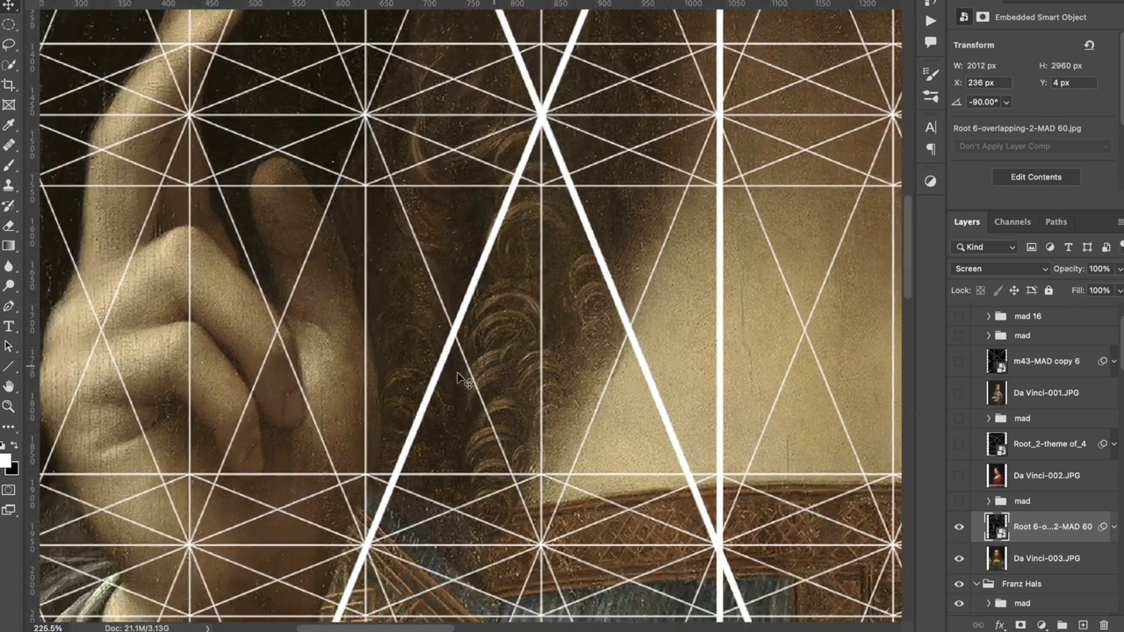
scroll(462, 379, up, 3)
scroll(462, 378, left, 2)
scroll(462, 381, down, 4)
scroll(462, 381, right, 5)
scroll(707, 455, down, 2)
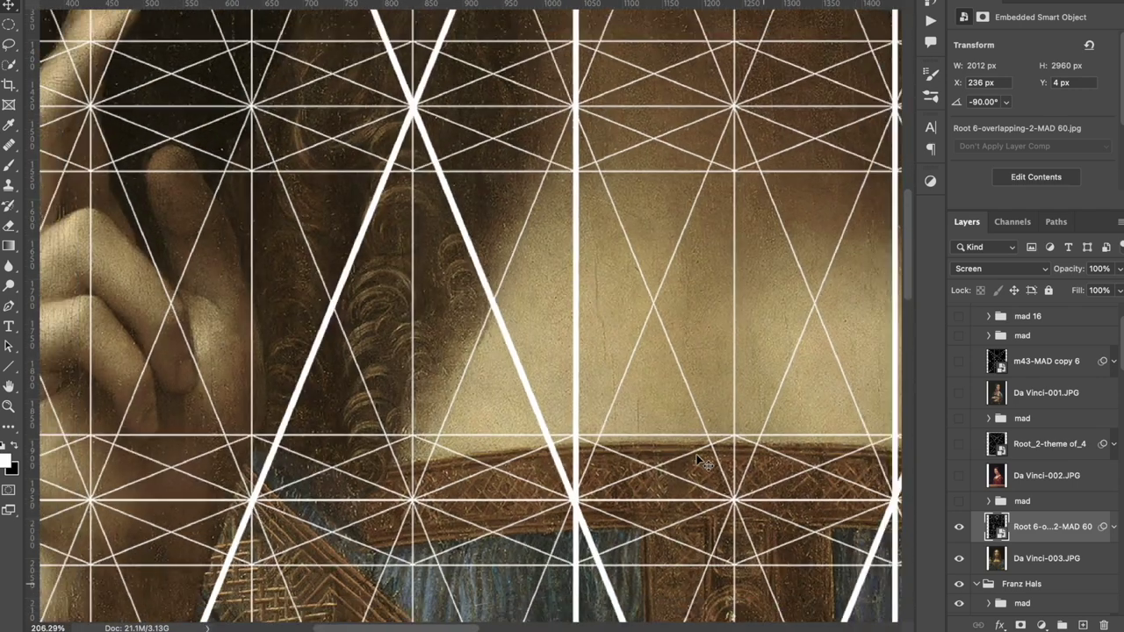
scroll(697, 454, right, 4)
scroll(453, 451, left, 5)
scroll(453, 451, up, 3)
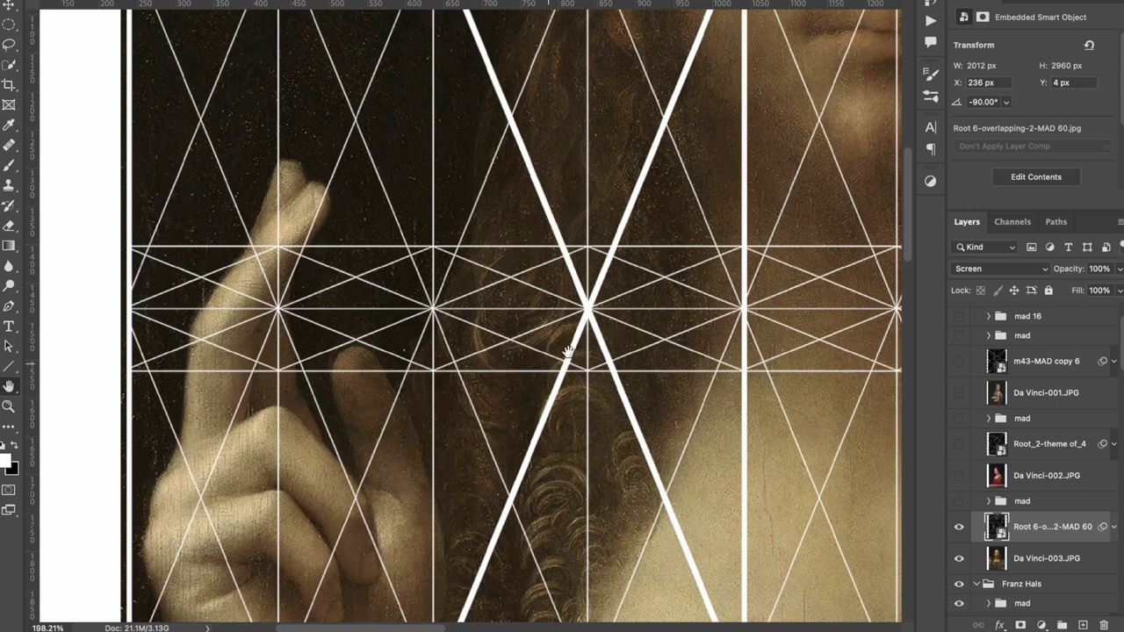
Compare the raised hand with the Root 6 grid hidden and shown, and check the knuckles, wrist and sleeve folds
click(961, 530)
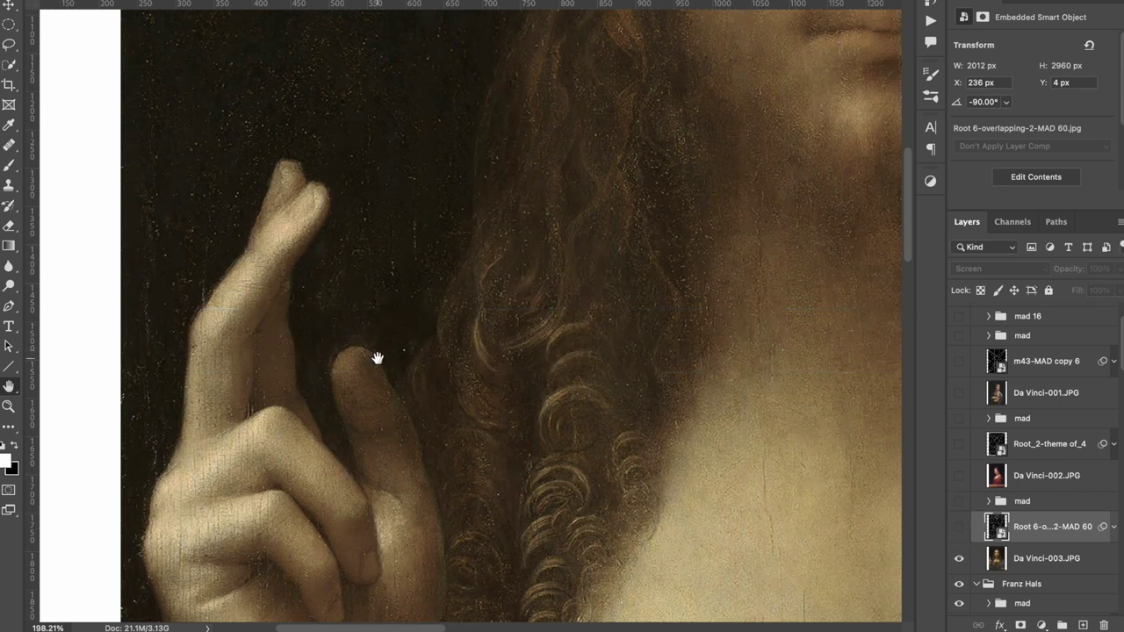
click(958, 527)
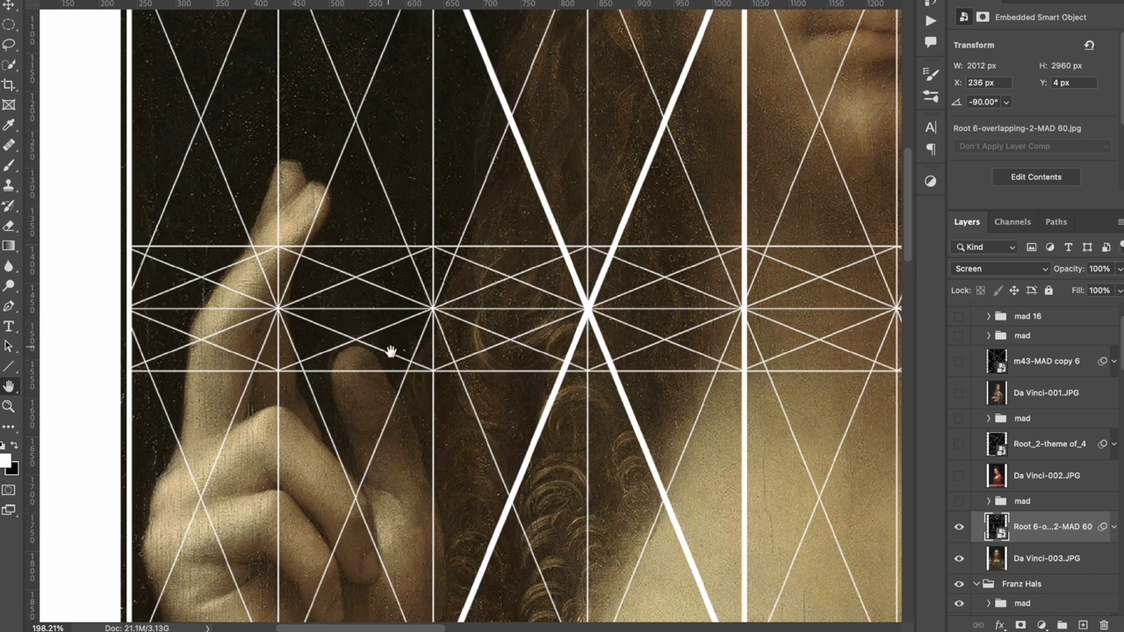
drag(321, 206, 439, 341)
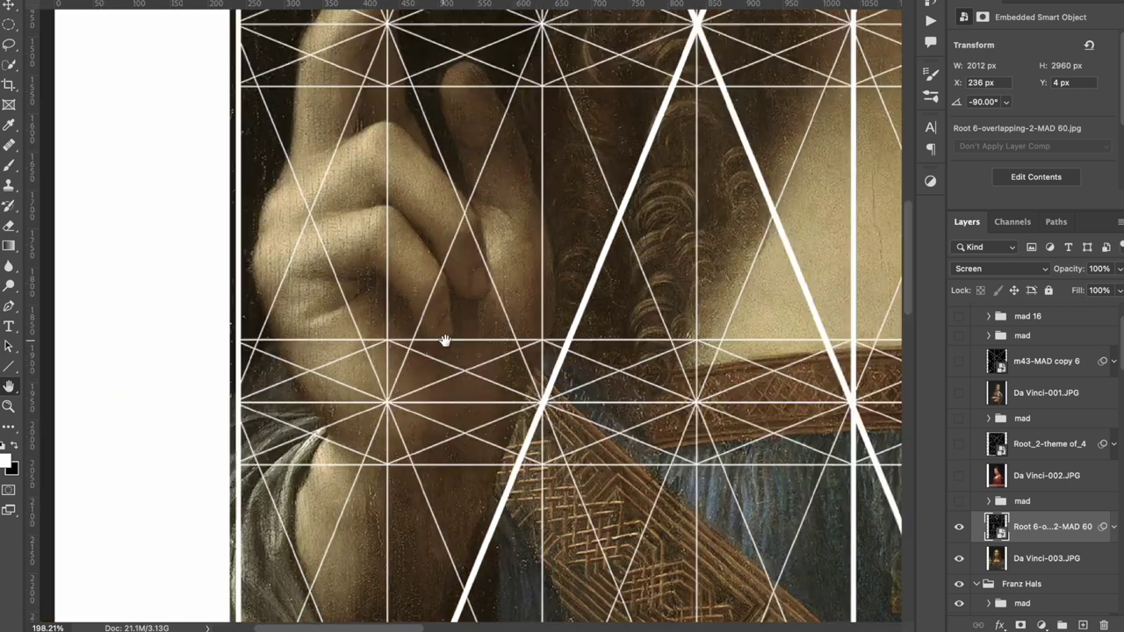
scroll(417, 341, down, 1)
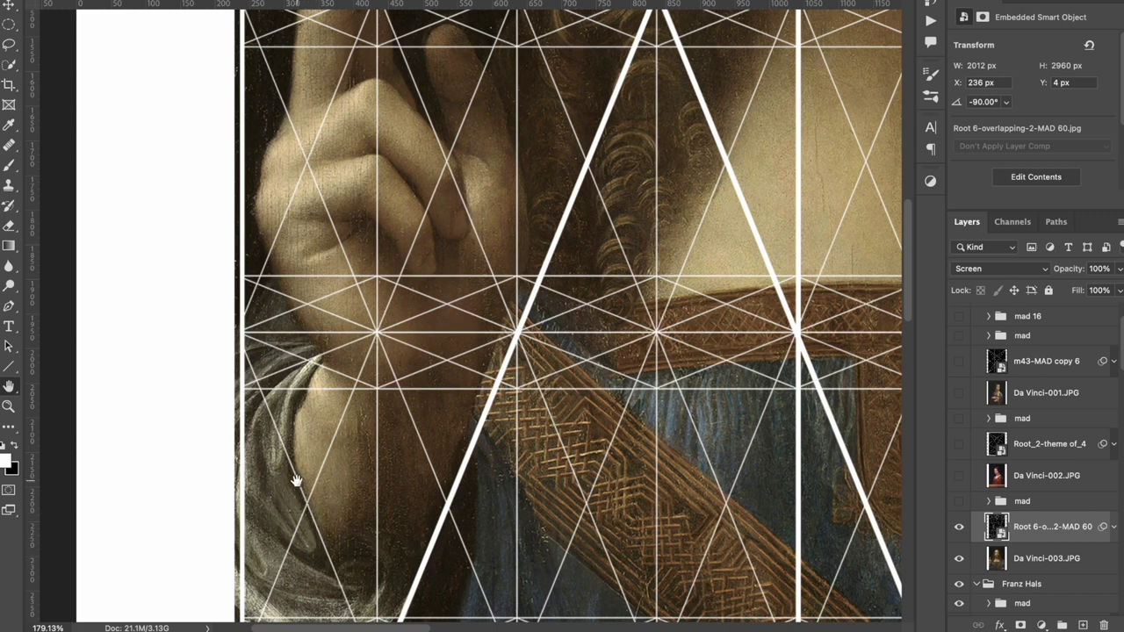
scroll(336, 548, down, 1)
scroll(336, 548, right, 1)
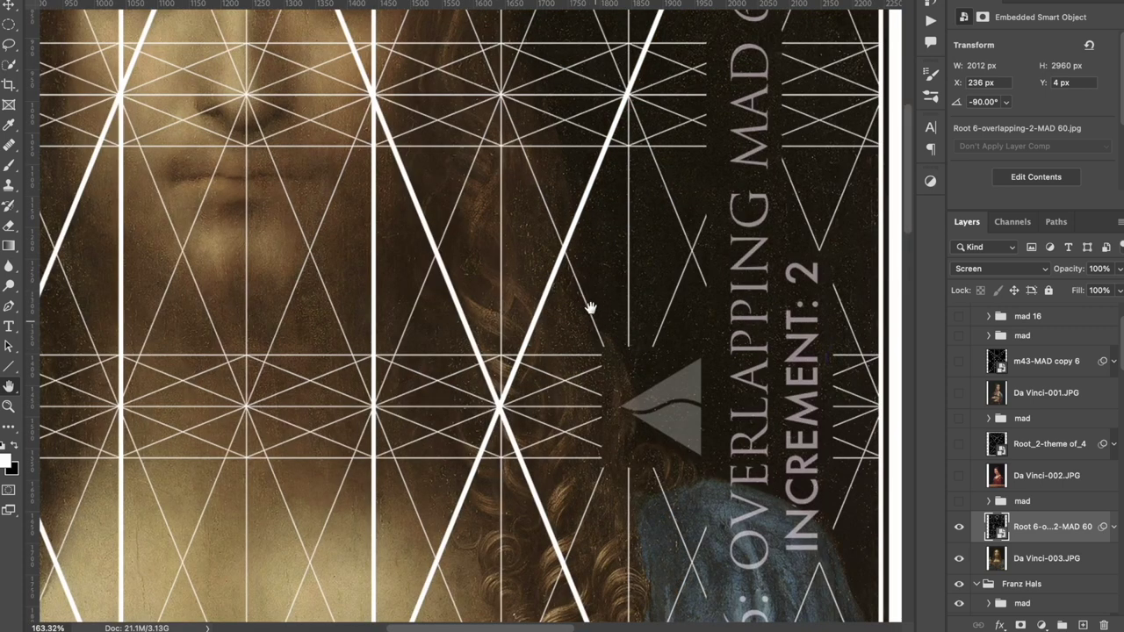
Overlay the denser mad group grid on Da Vinci-003.JPG and check it against the face, raised fingers, wrist and sleeve
scroll(597, 315, up, 5)
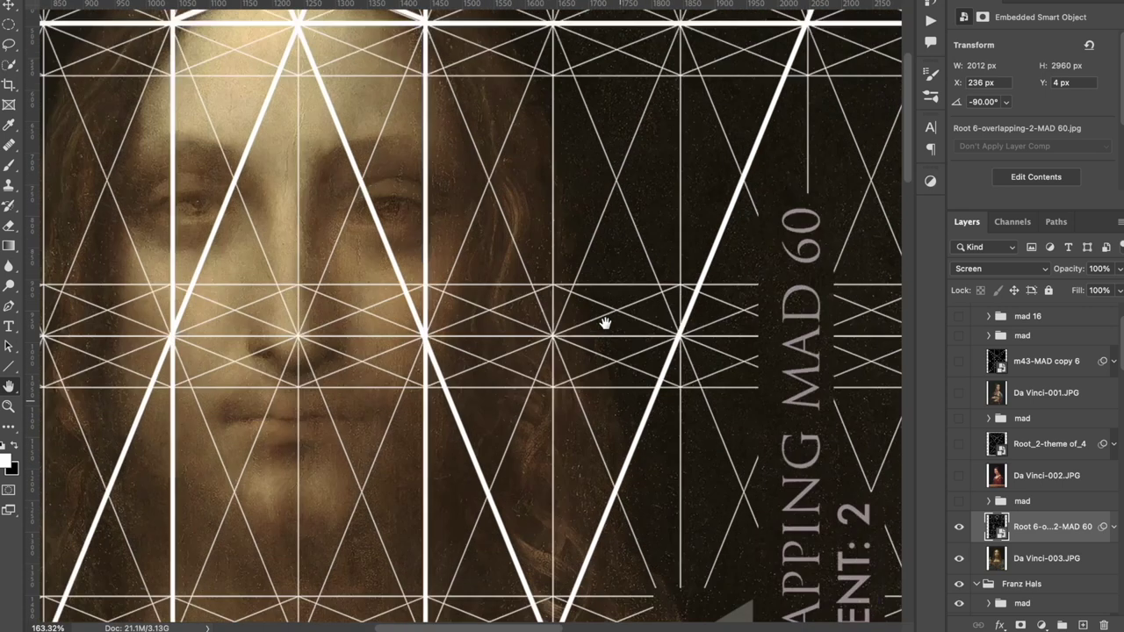
click(959, 501)
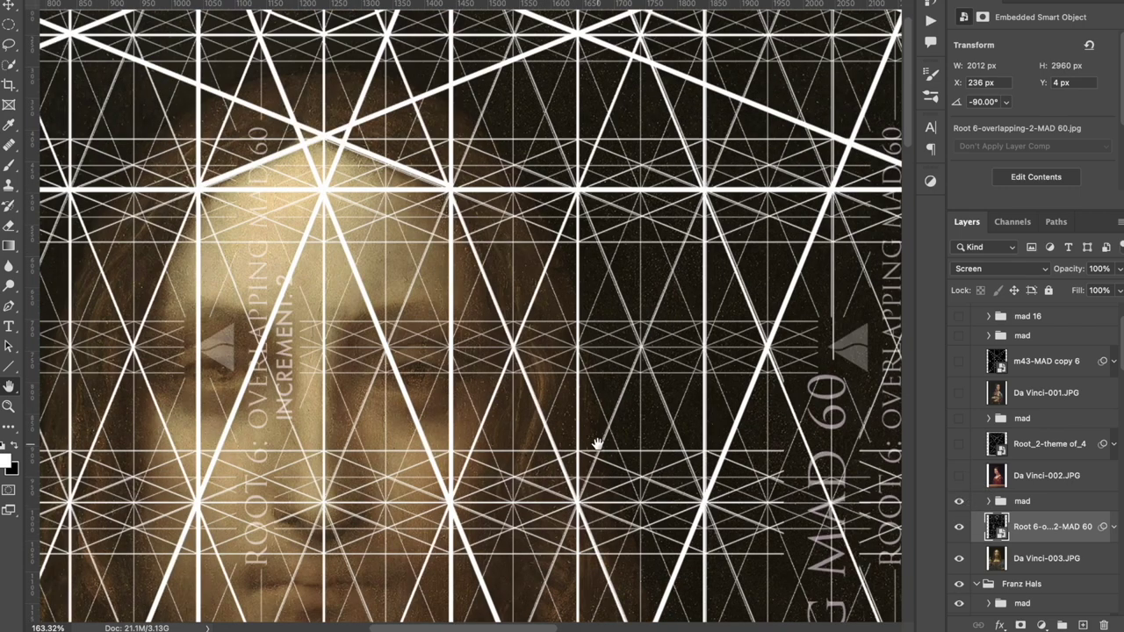
scroll(598, 444, down, 10)
scroll(597, 443, left, 5)
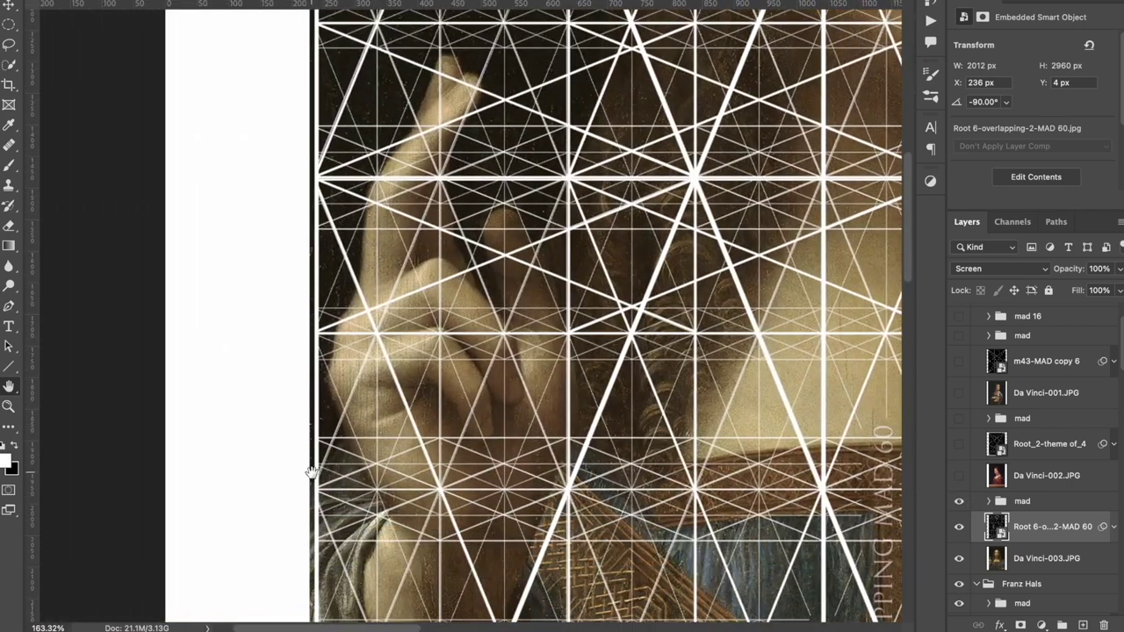
right_click(497, 82)
click(466, 84)
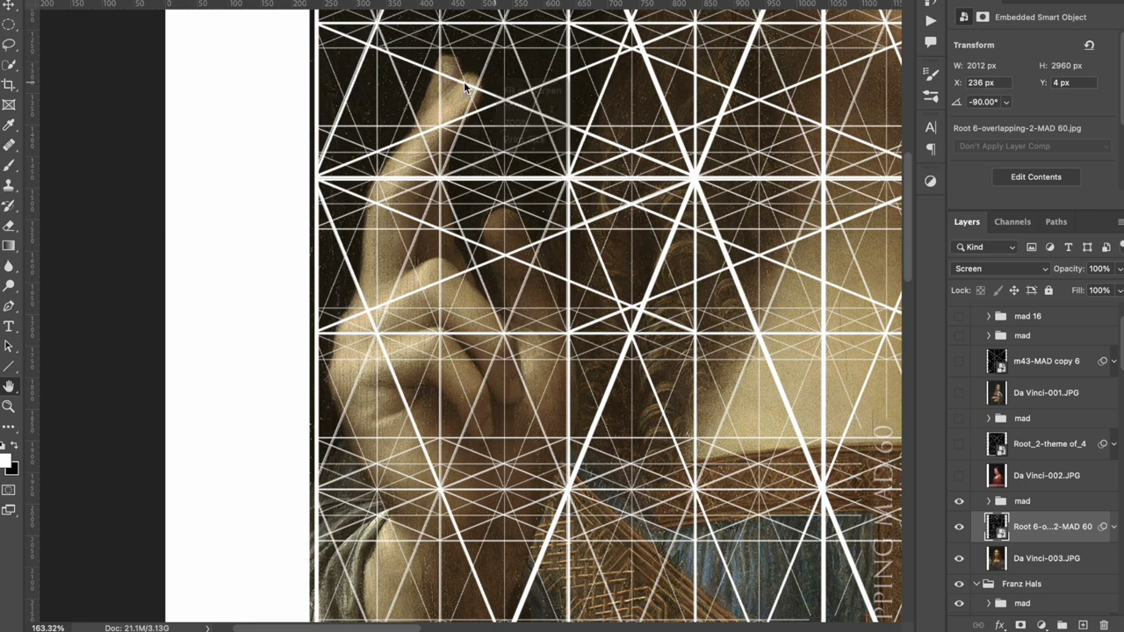
scroll(378, 184, down, 3)
scroll(378, 184, right, 3)
scroll(373, 455, right, 2)
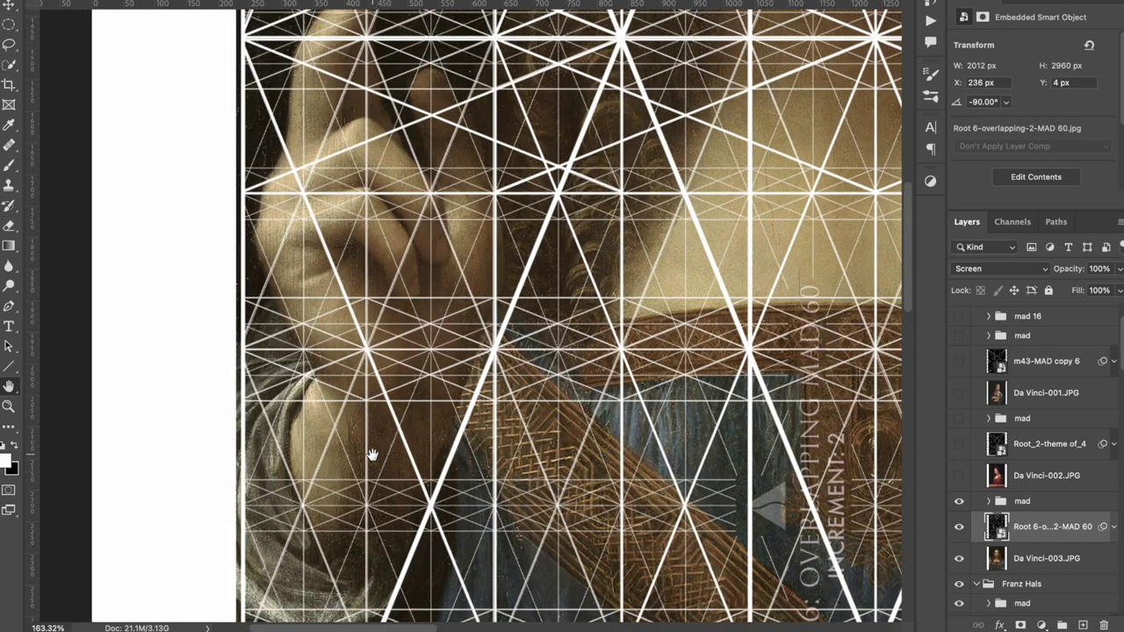
Hide the Root 6 overlapping grid layer and try shifting the mad group slightly down and right over the raised hand
click(1027, 505)
key(v)
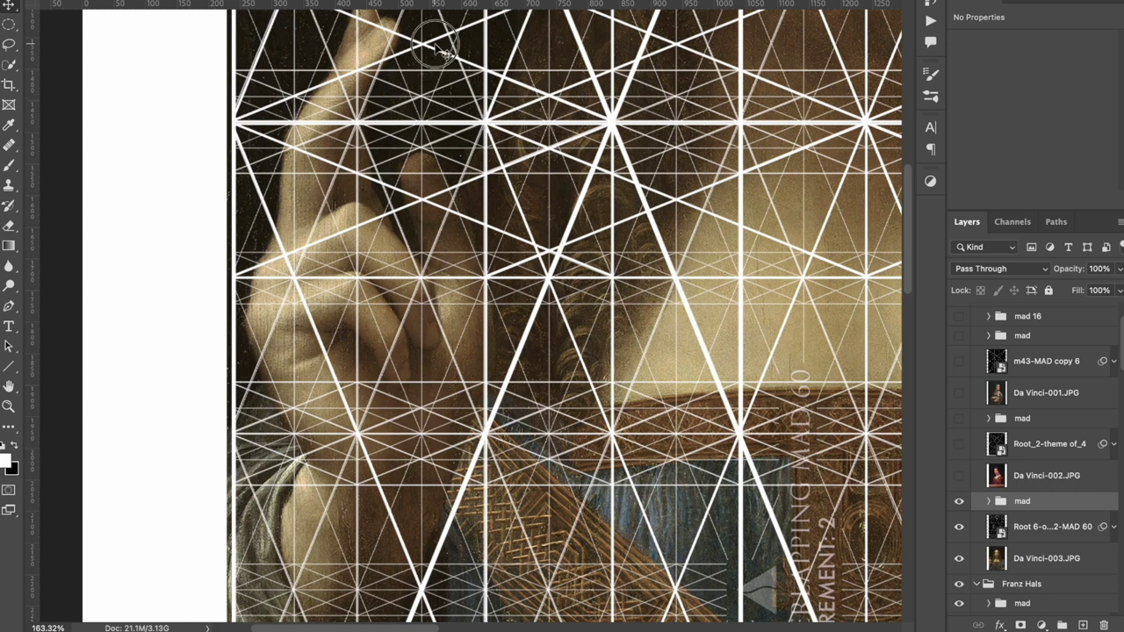
click(959, 527)
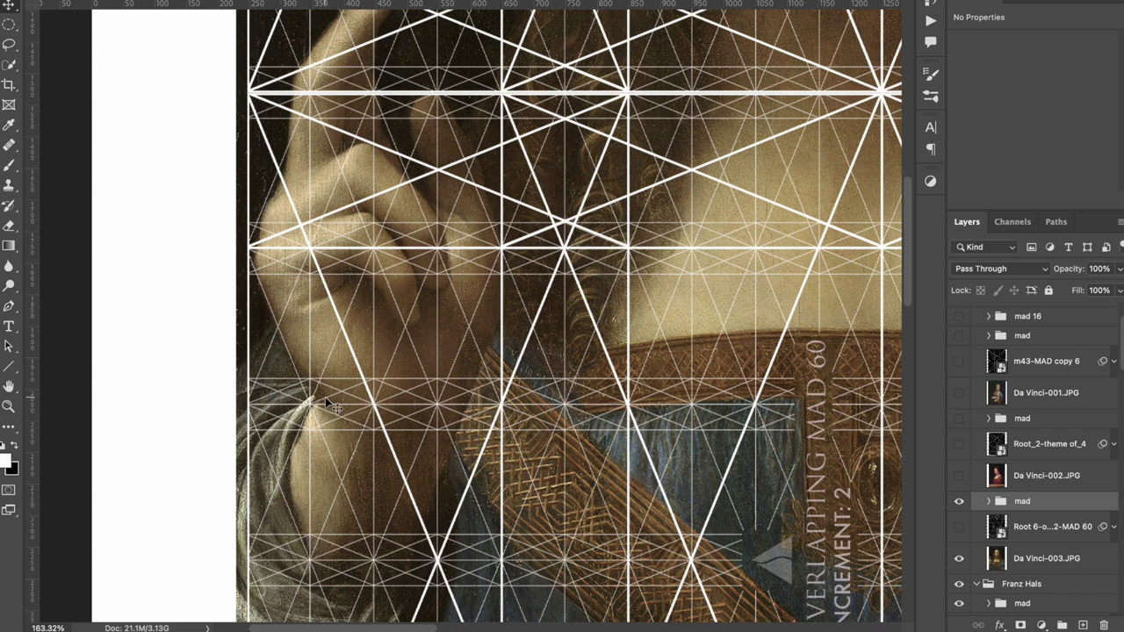
Return the mad group to its earlier position and check it against the raised hand, neckline, eyes, nose and mouth
key(h)
scroll(286, 163, up, 3)
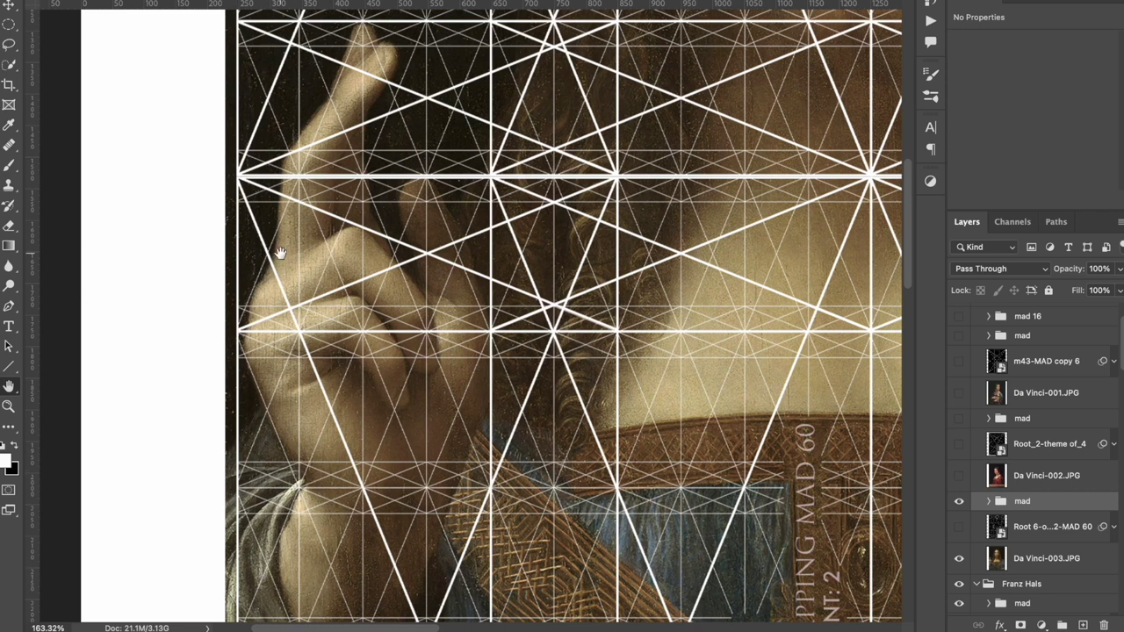
scroll(700, 545, down, 2)
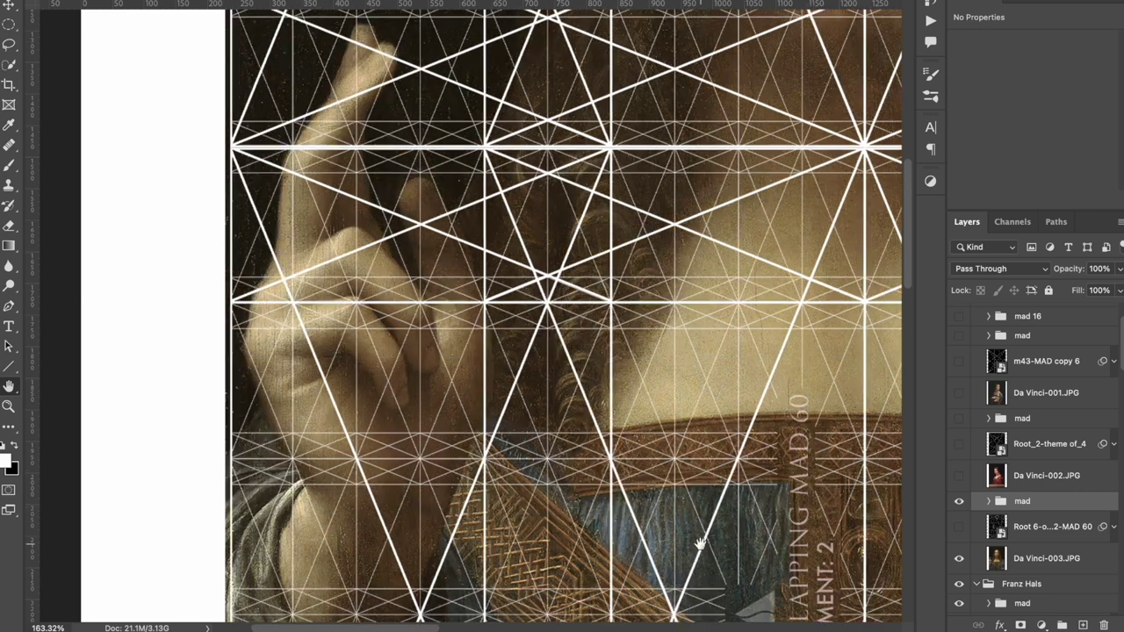
scroll(726, 597, down, 1)
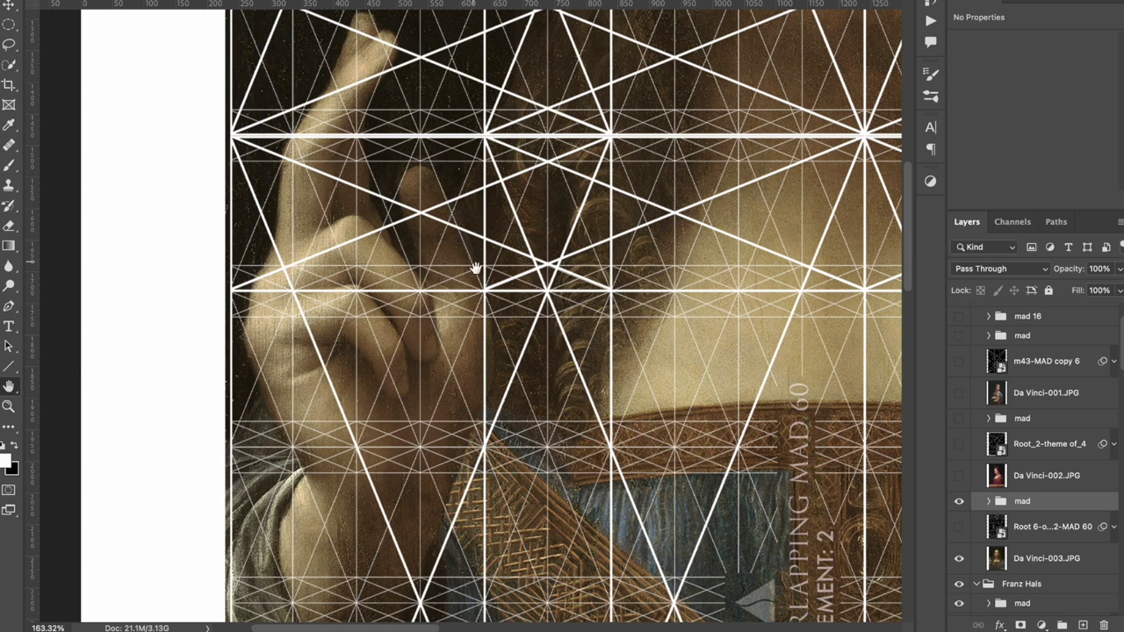
scroll(433, 248, down, 3)
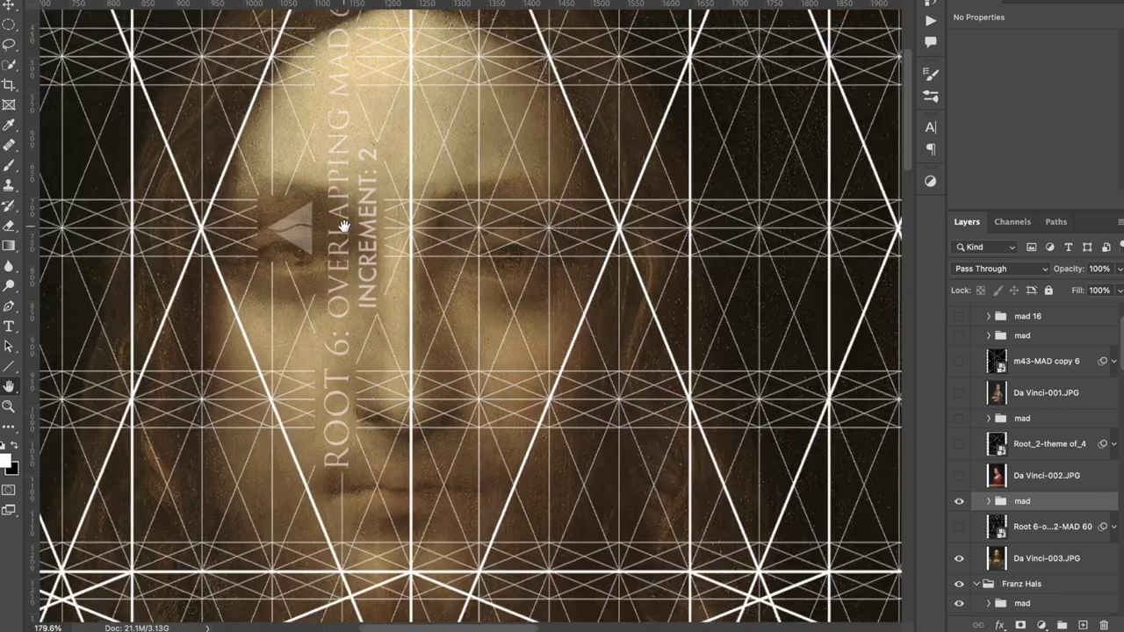
scroll(342, 226, up, 1)
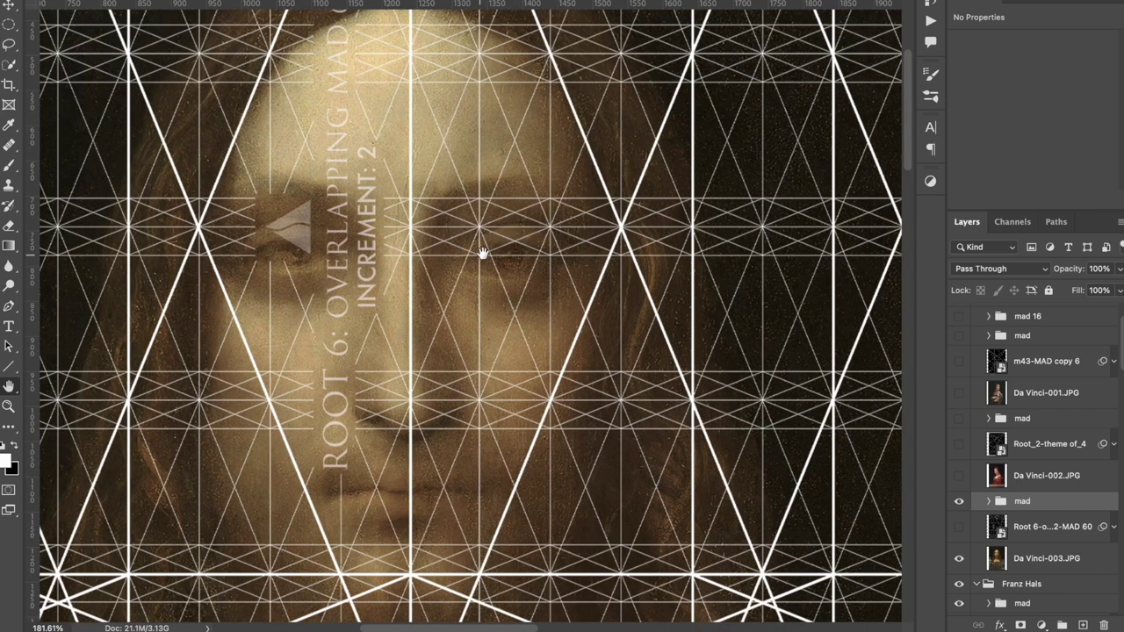
scroll(494, 248, up, 2)
scroll(282, 256, down, 5)
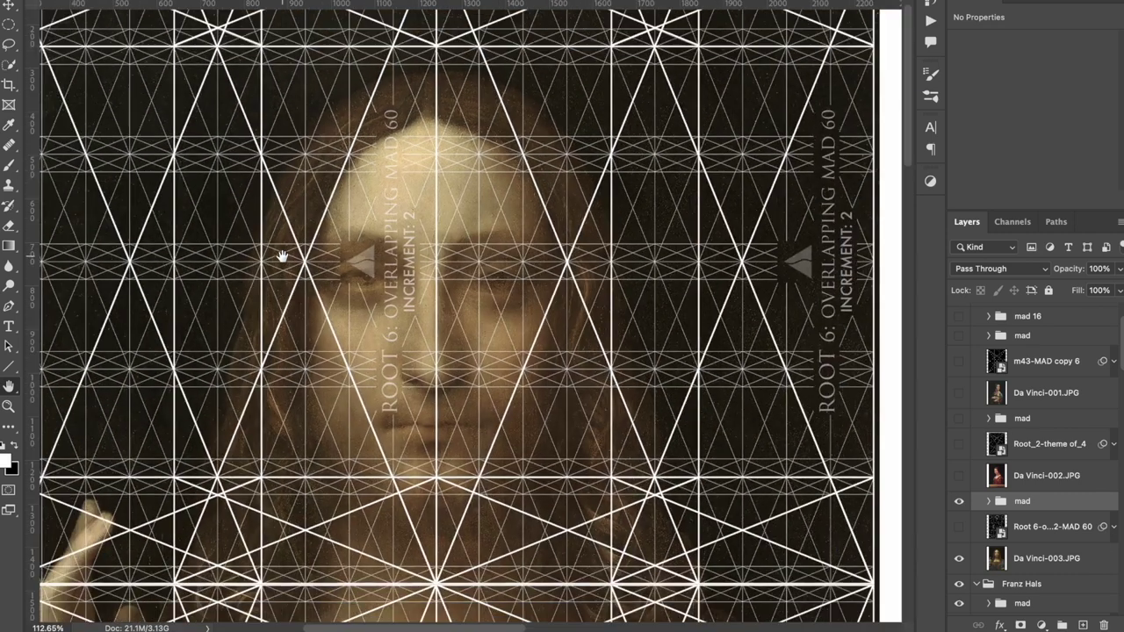
Show Da Vinci-002.JPG, overlay the Root_2-theme of_4 grid on it, and compare the portrait with the grid off and on
click(958, 475)
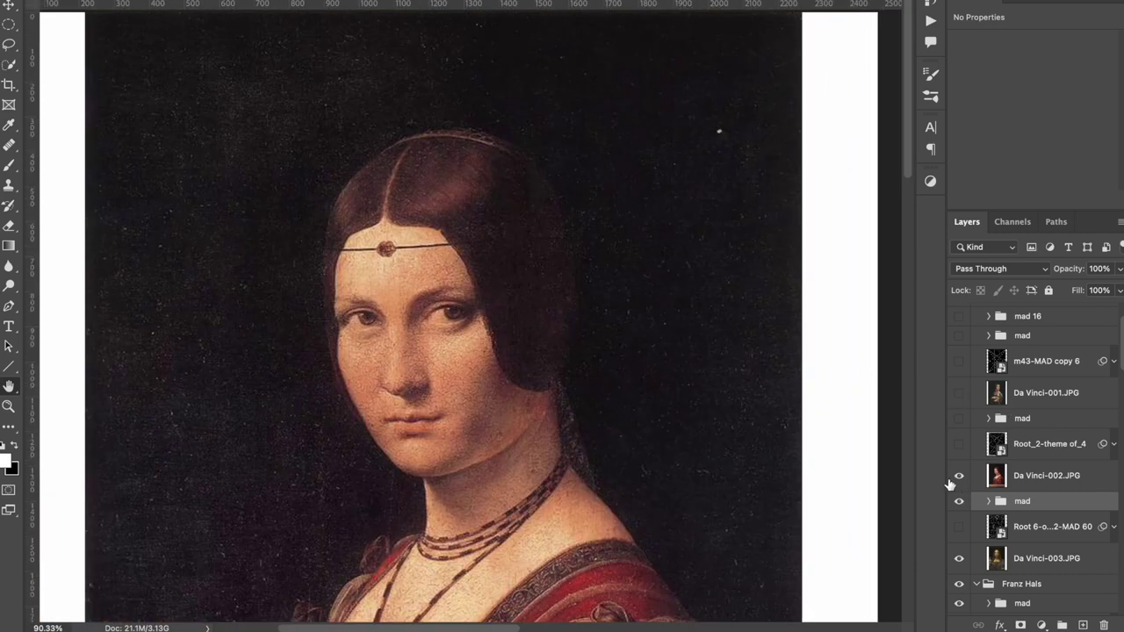
click(959, 443)
click(1049, 443)
scroll(527, 292, up, 1)
scroll(527, 292, up, 3)
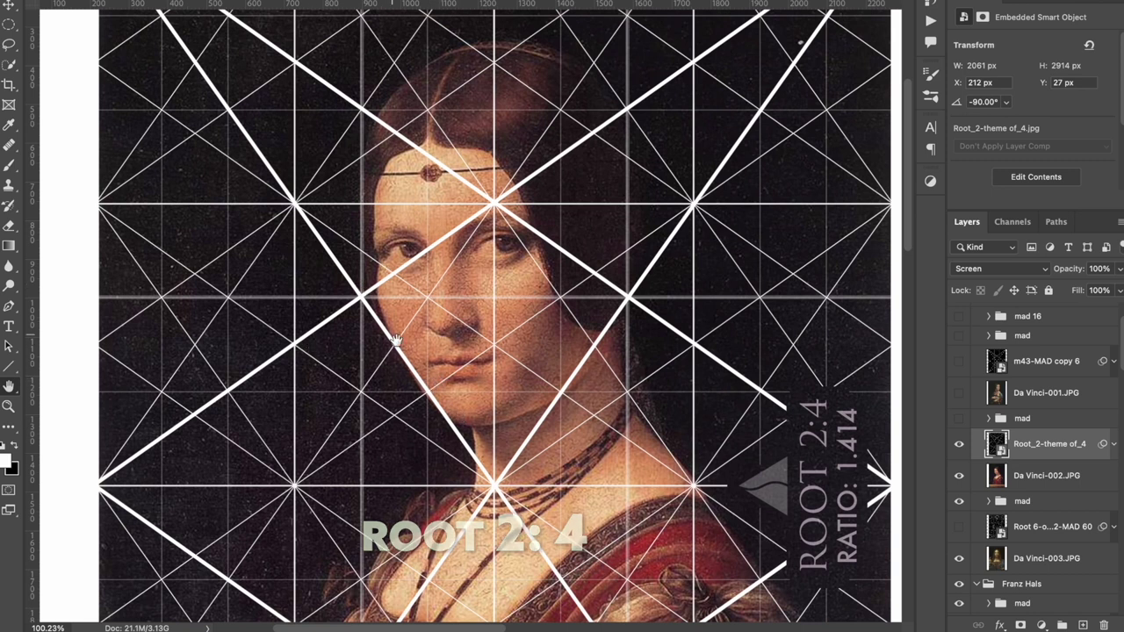
click(959, 444)
click(959, 443)
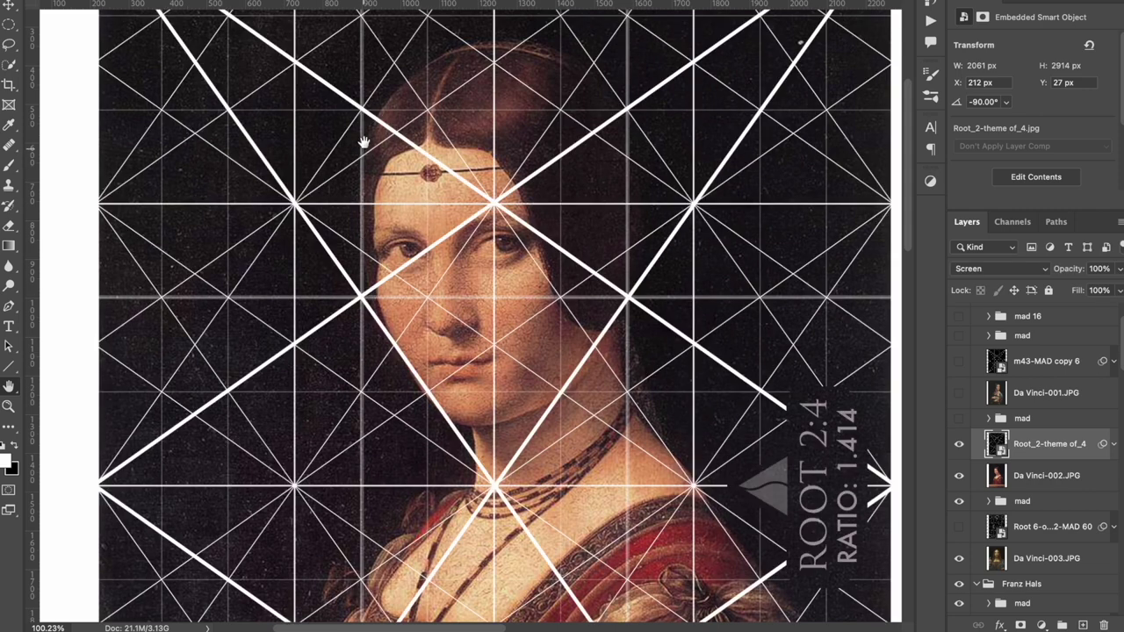
Check the Root 2 theme of 4 grid against the woman's face, necklace, shoulder slope, sleeve and the ledge below
scroll(524, 254, down, 2)
scroll(595, 288, down, 2)
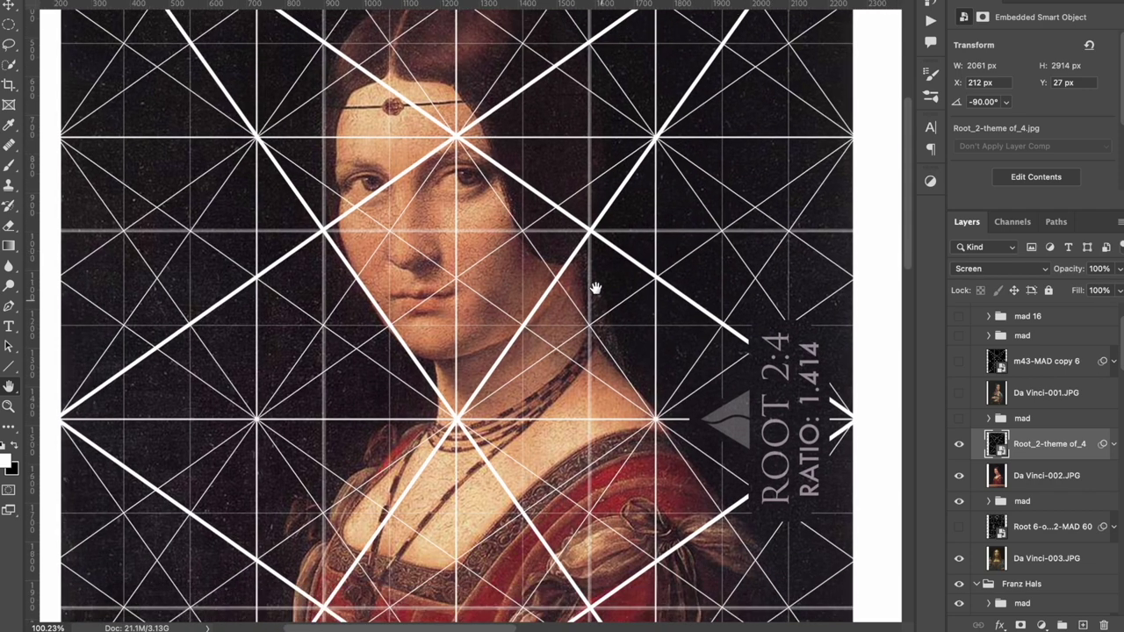
scroll(640, 402, right, 5)
scroll(640, 401, down, 3)
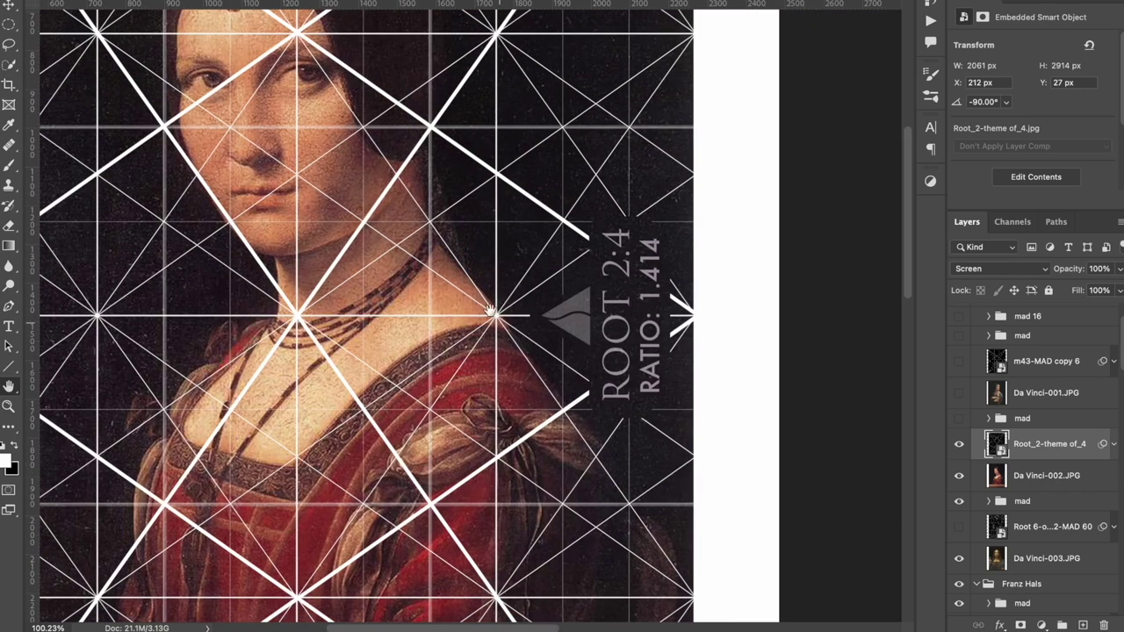
scroll(728, 451, left, 3)
scroll(728, 451, down, 9)
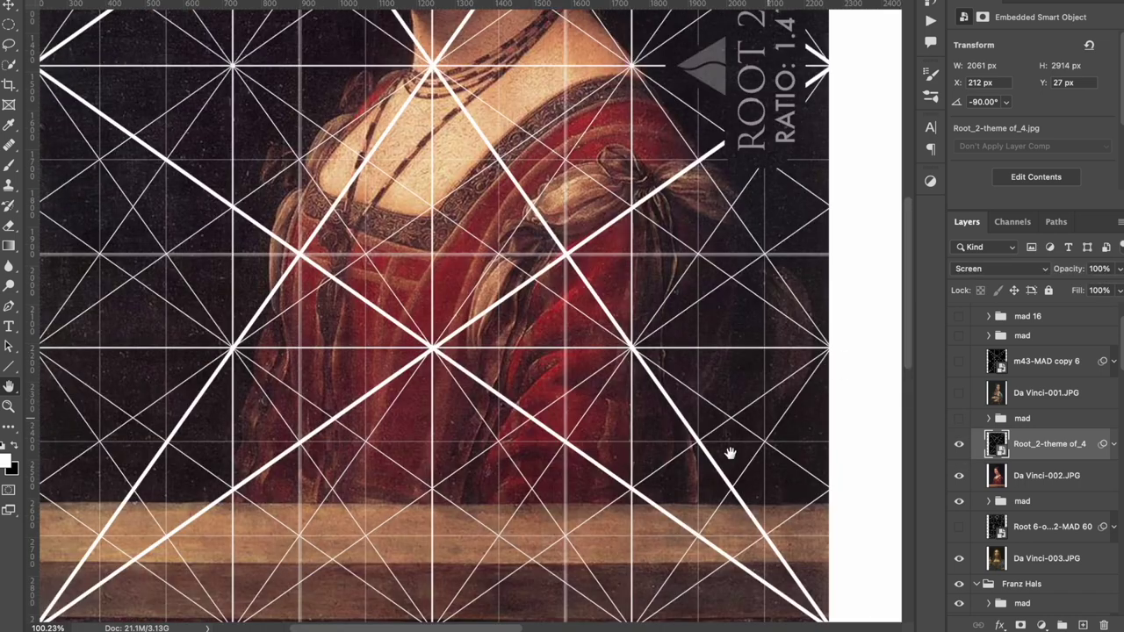
Overlay the denser mad group grid on Da Vinci-002.JPG and check it against the ledge, face and headband jewel
click(959, 419)
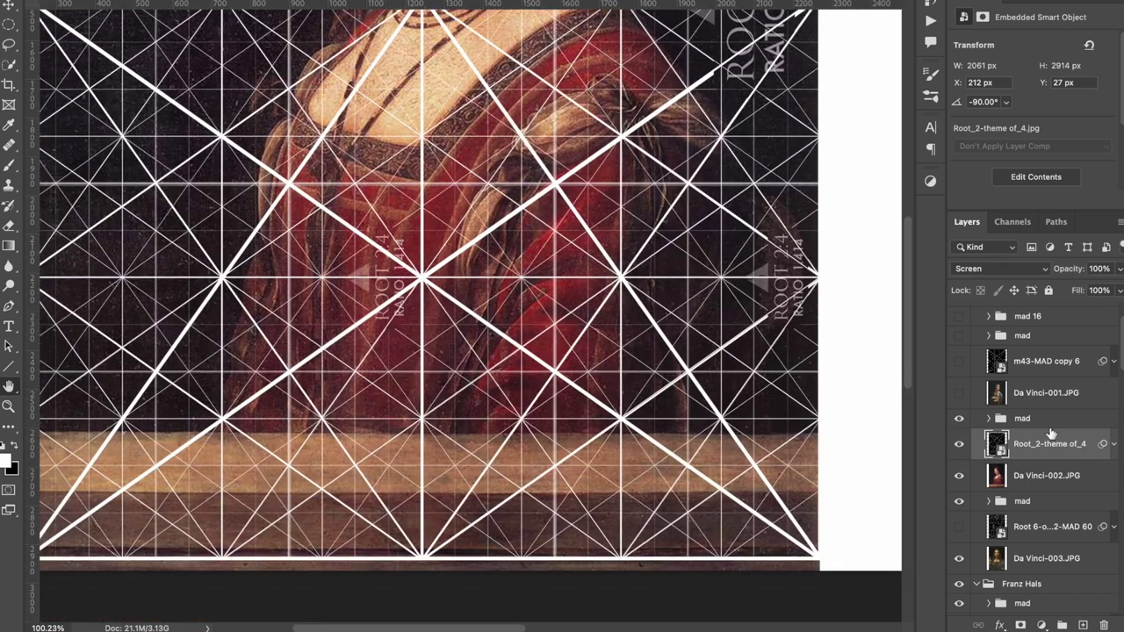
scroll(539, 369, up, 10)
scroll(539, 369, up, 3)
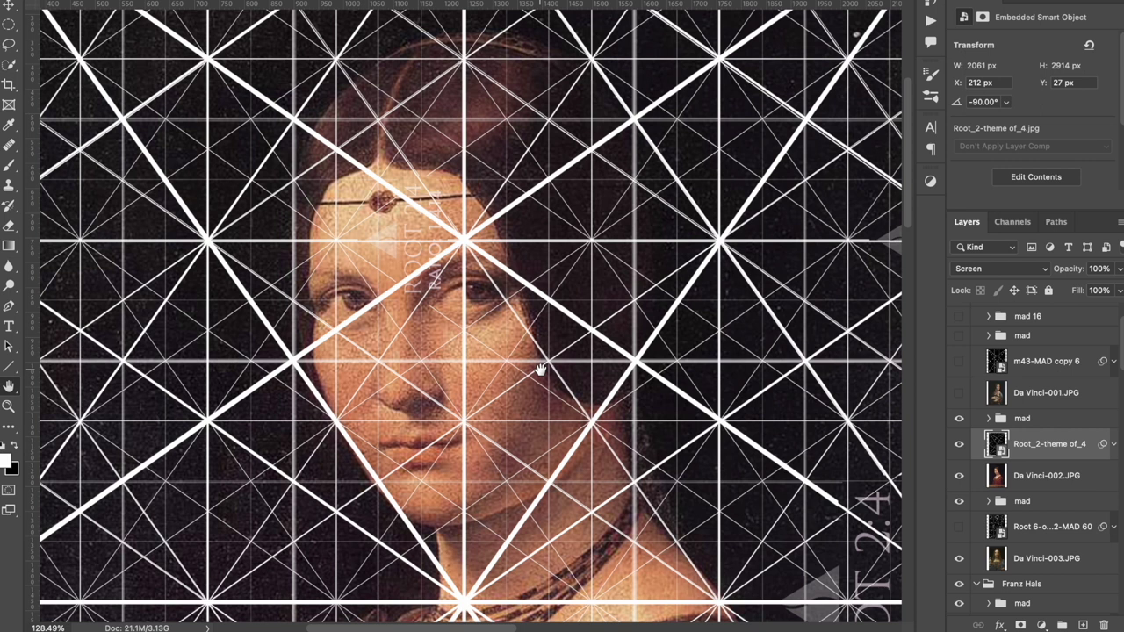
scroll(539, 368, up, 3)
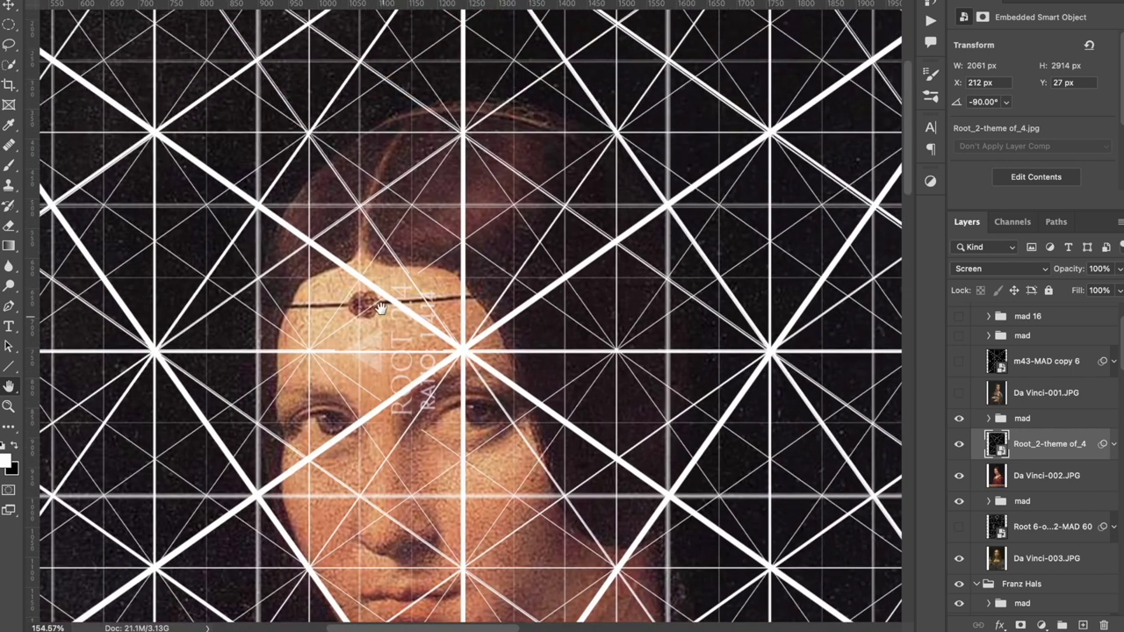
Check the Root_2-theme of_4 and mad grids against the woman's eyes, mouth, necklace, neckline, shoulder and sleeve
scroll(505, 338, down, 4)
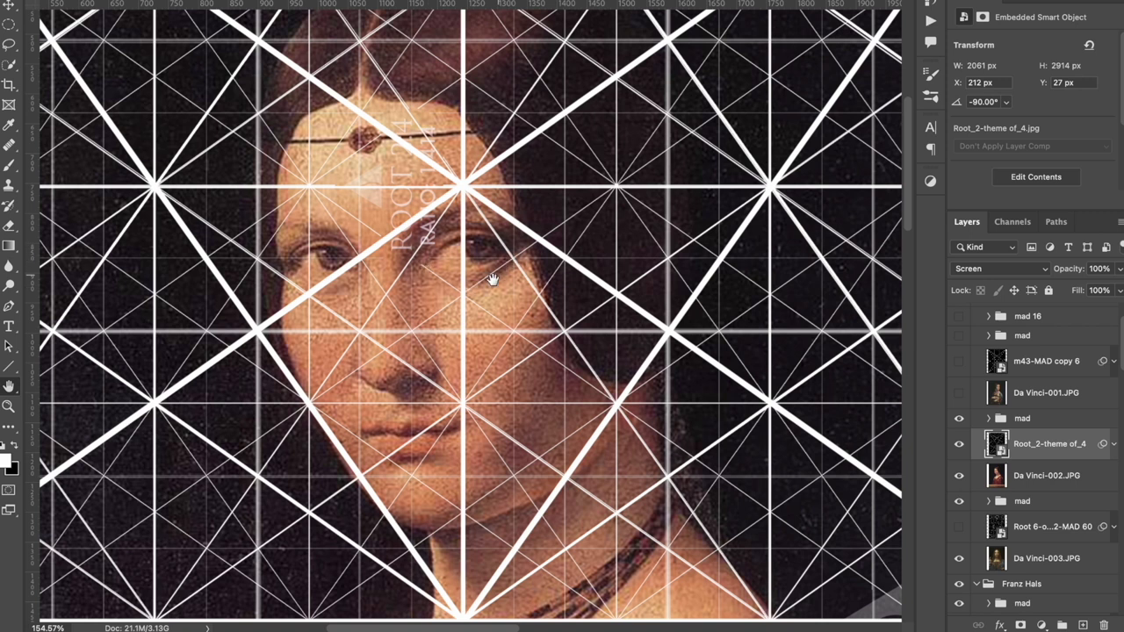
scroll(617, 130, down, 10)
scroll(618, 130, right, 5)
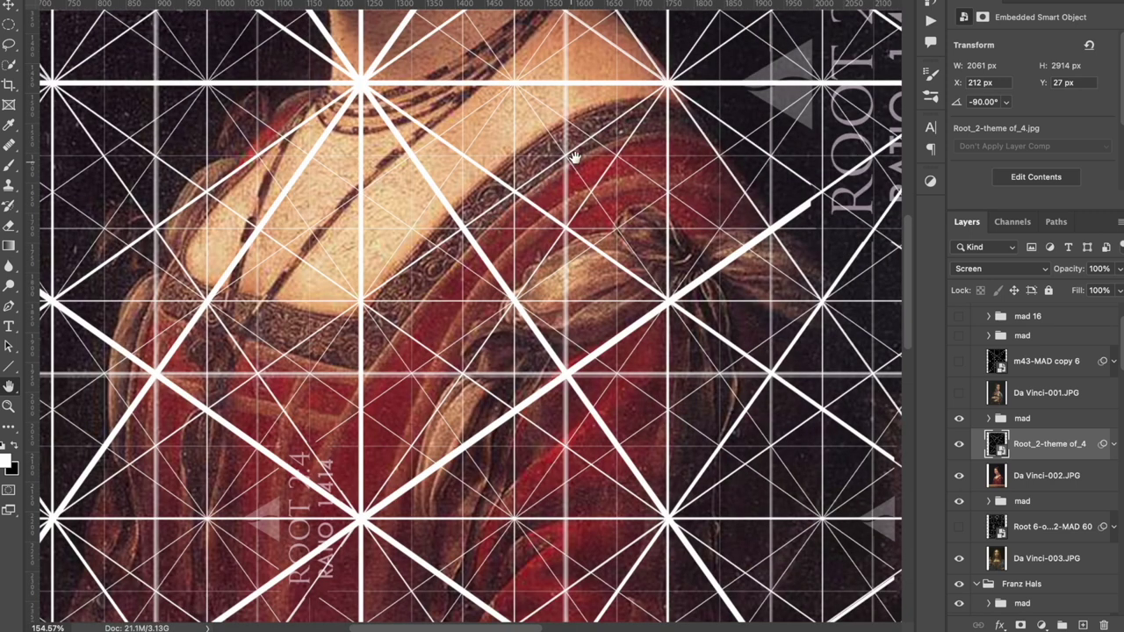
scroll(356, 286, right, 5)
scroll(356, 286, down, 2)
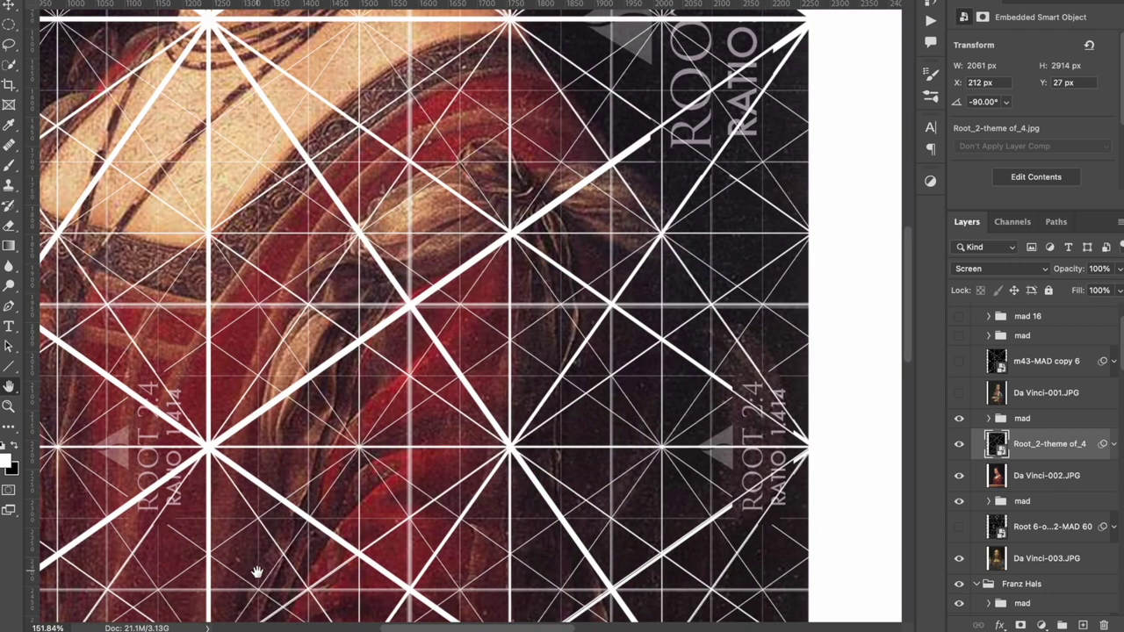
scroll(533, 522, down, 5)
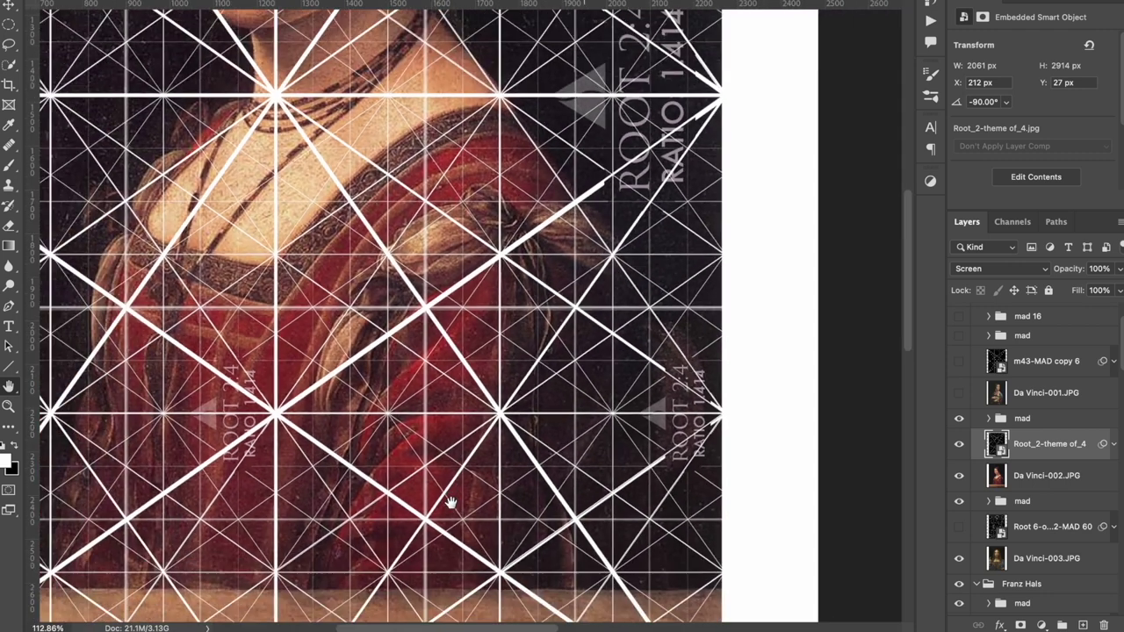
scroll(451, 503, down, 2)
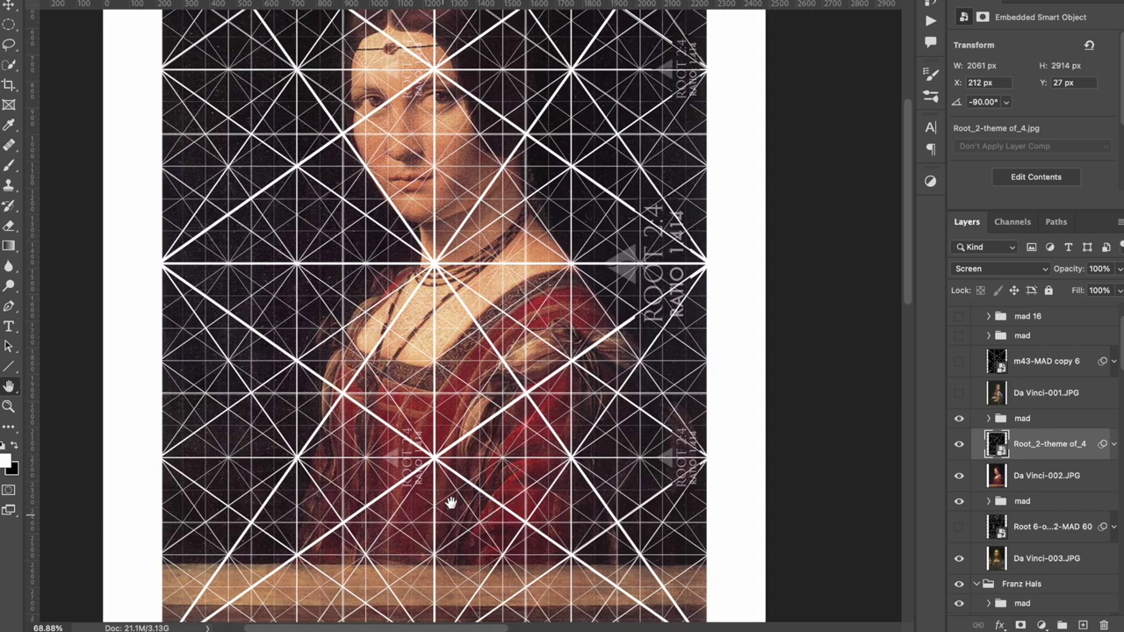
Examine how the grids line up with the ledge edges, the lower dress and the whole figure in Da Vinci-002.JPG
scroll(451, 502, down, 5)
scroll(450, 502, up, 4)
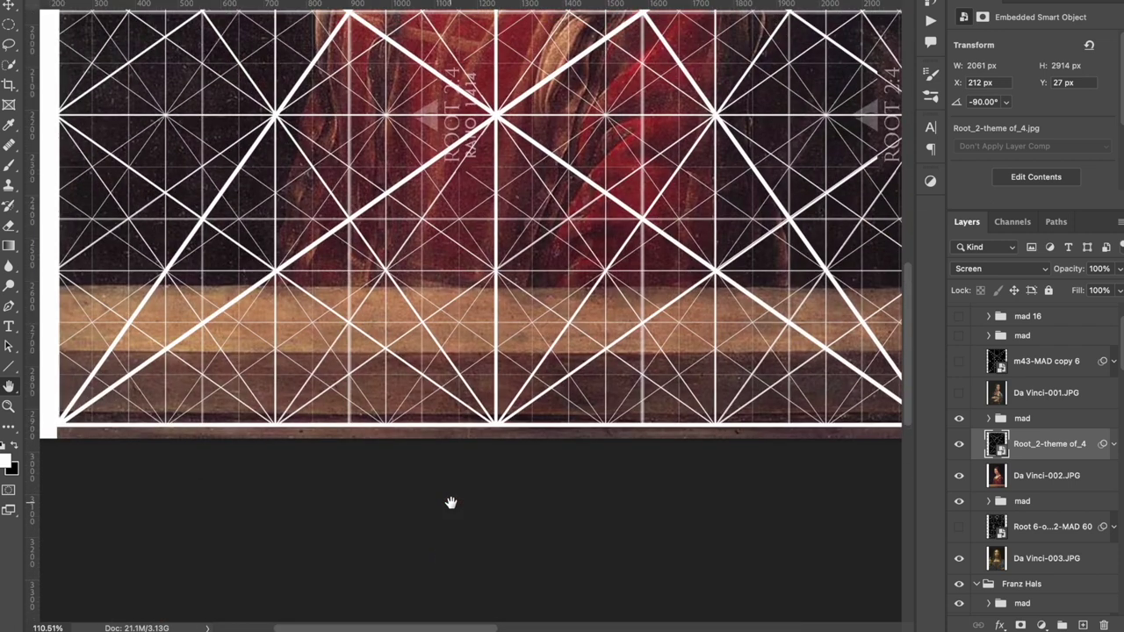
scroll(652, 408, up, 3)
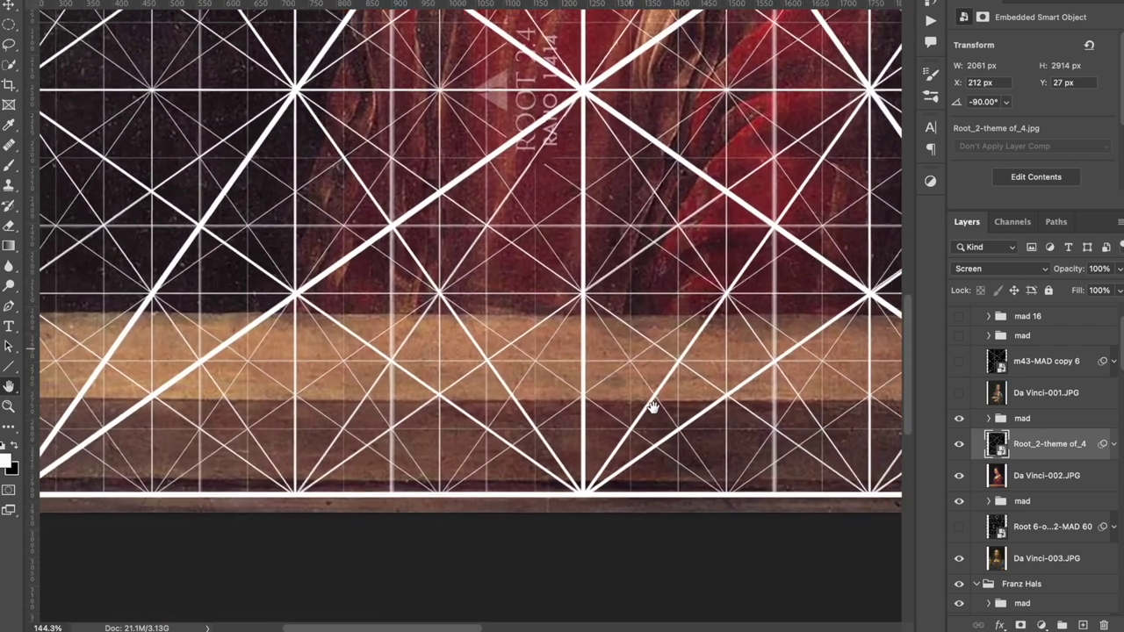
scroll(652, 409, down, 5)
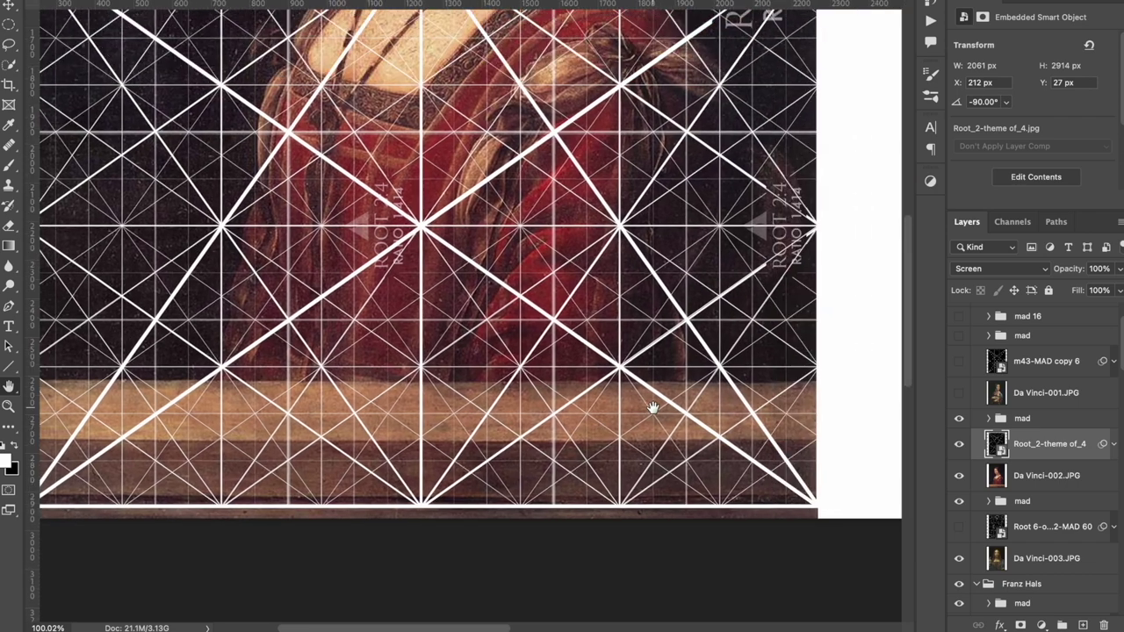
scroll(652, 409, up, 5)
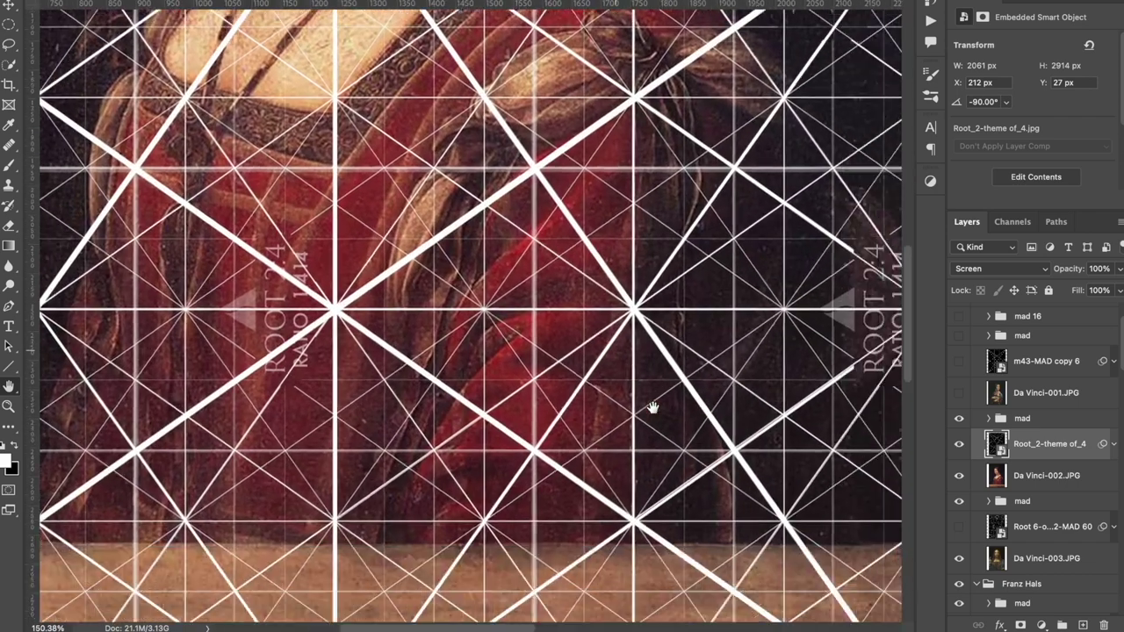
scroll(653, 408, down, 4)
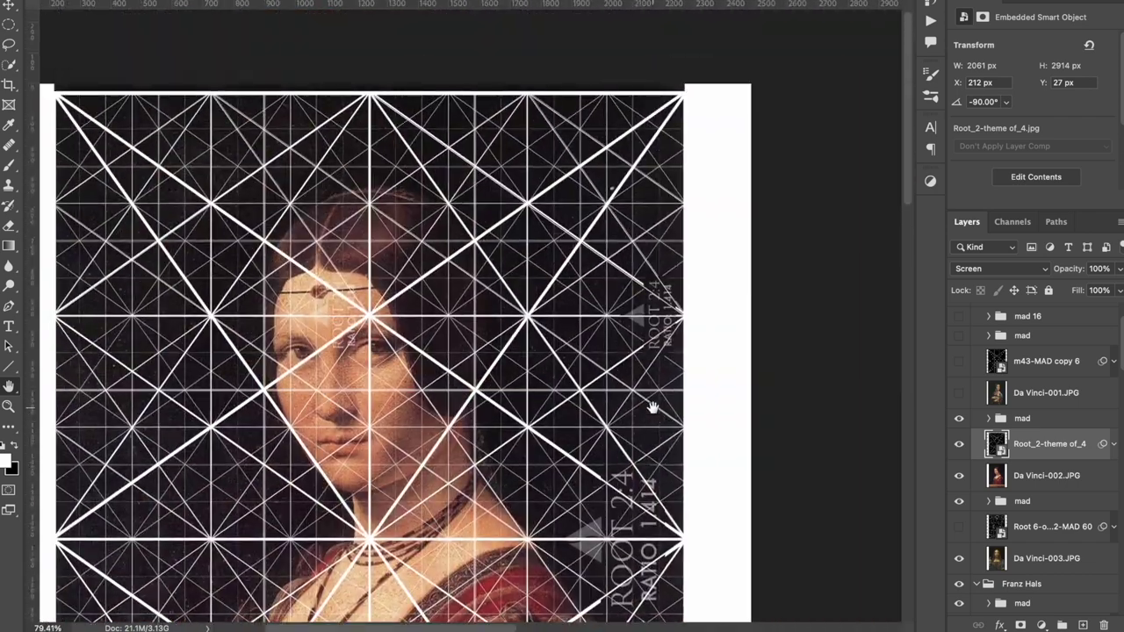
Show Da Vinci-001.JPG, overlay the m43-MAD copy 6 grid on it, and check the grid against the ermine and hand
click(957, 393)
click(1011, 393)
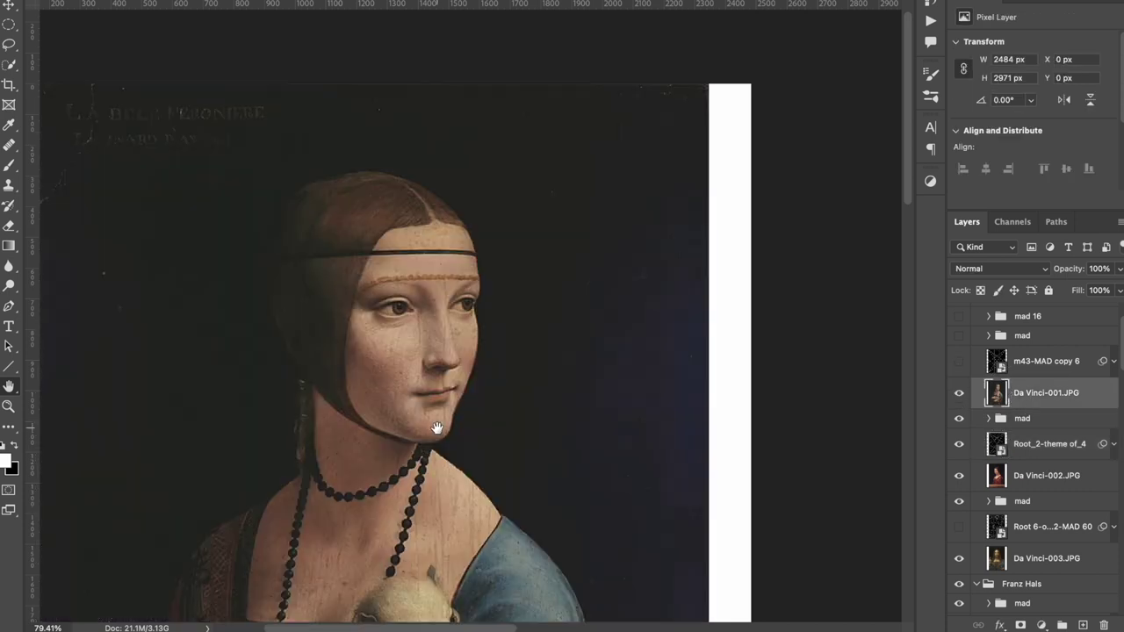
scroll(436, 428, down, 3)
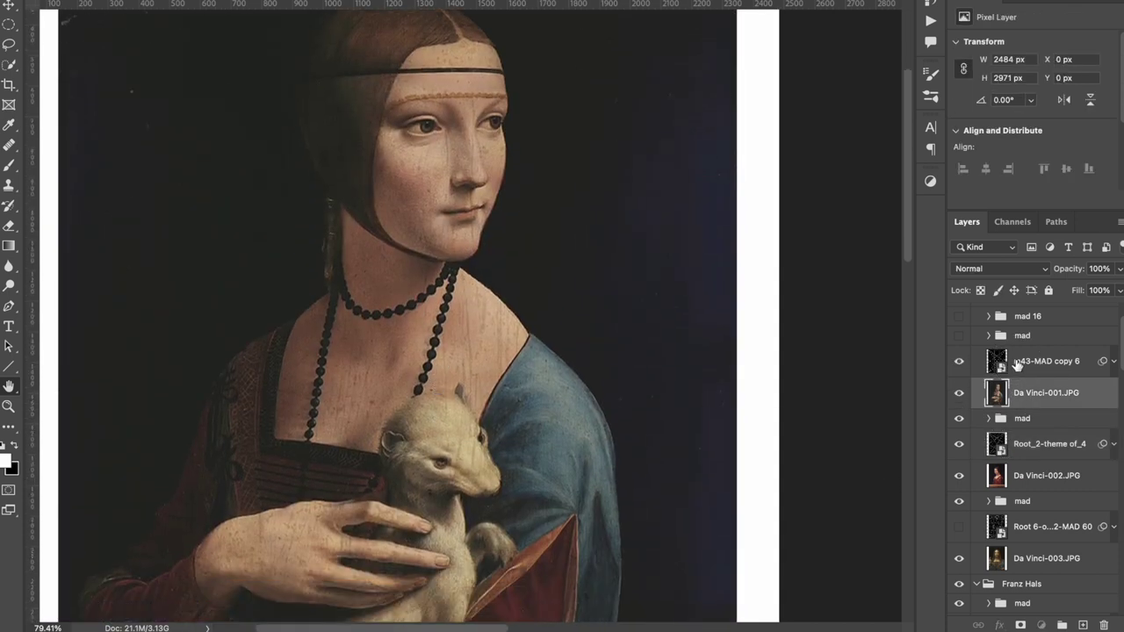
click(1017, 365)
scroll(546, 179, up, 2)
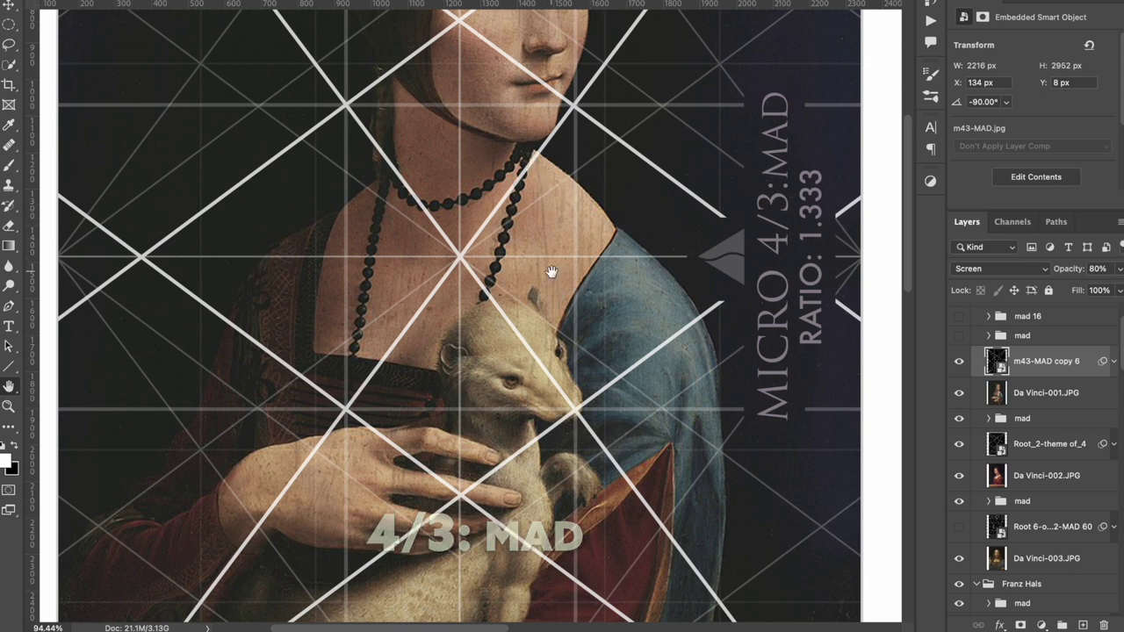
drag(462, 530, 524, 404)
scroll(535, 478, down, 4)
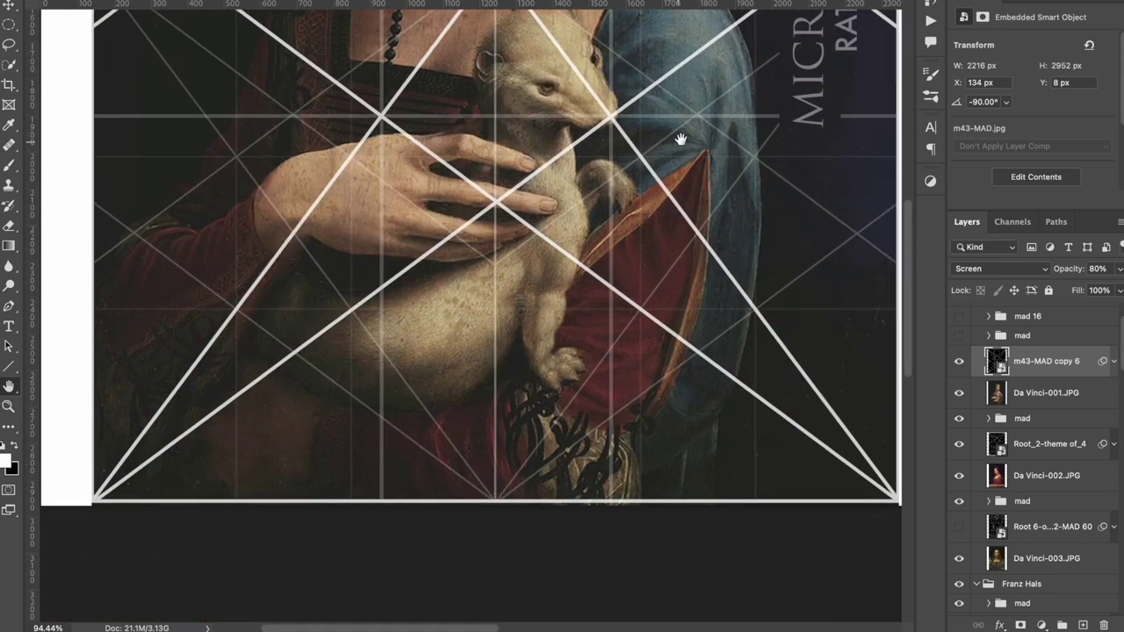
Try shifting the m43-MAD copy 6 grid to about X 216 px, Y 193 px to test its diagonals against the shoulders and red fabric
drag(664, 162, 725, 233)
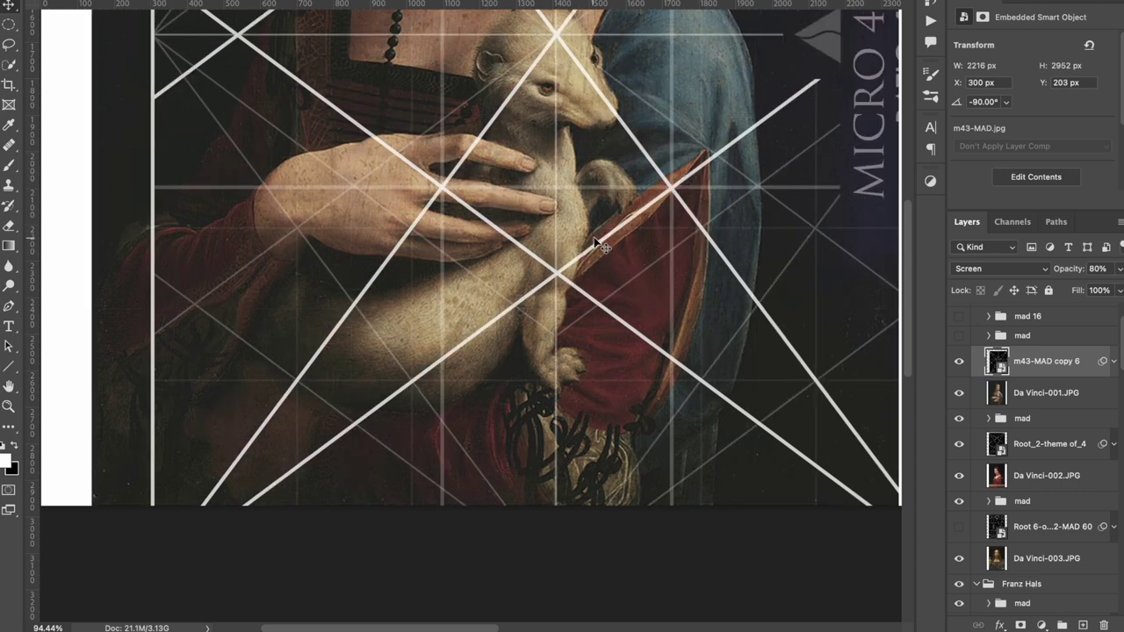
drag(368, 214, 377, 245)
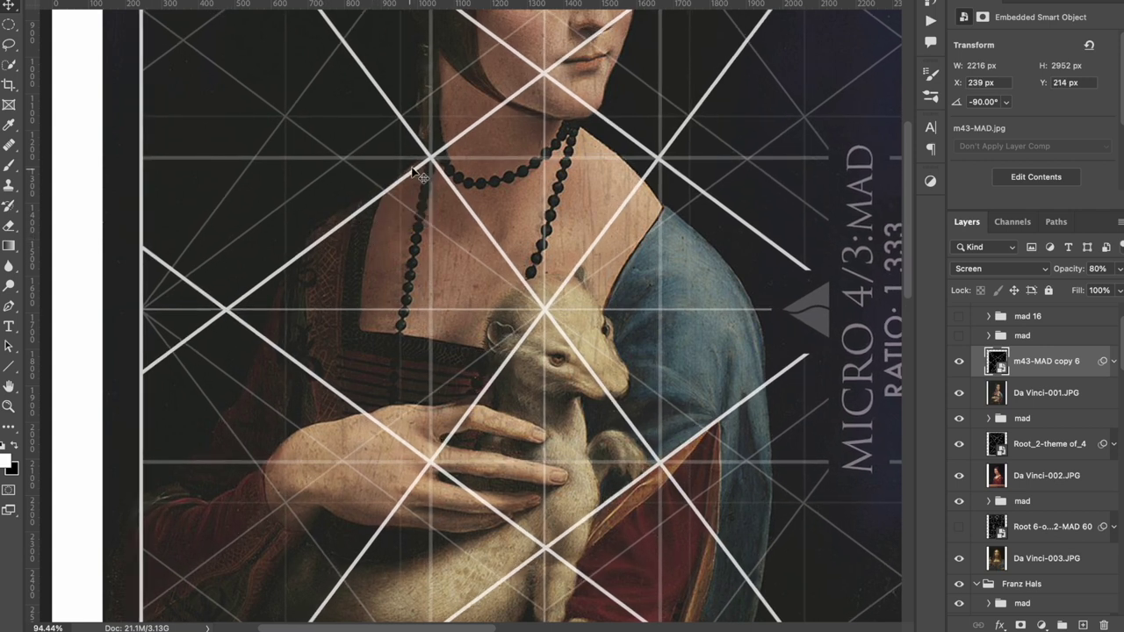
key(h)
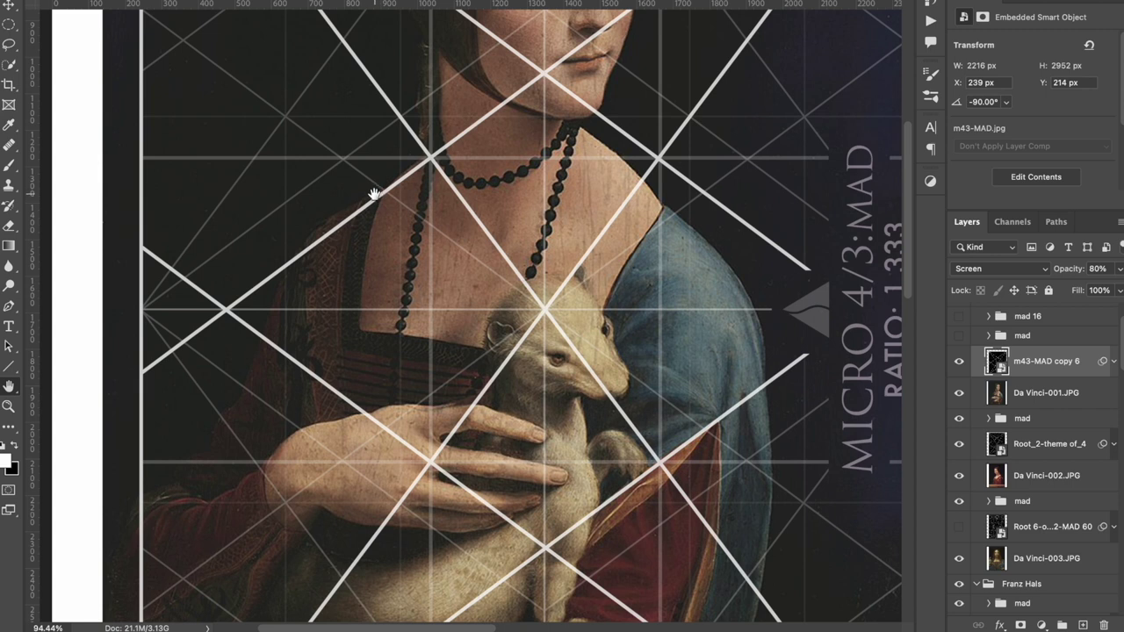
key(v)
drag(352, 277, 343, 269)
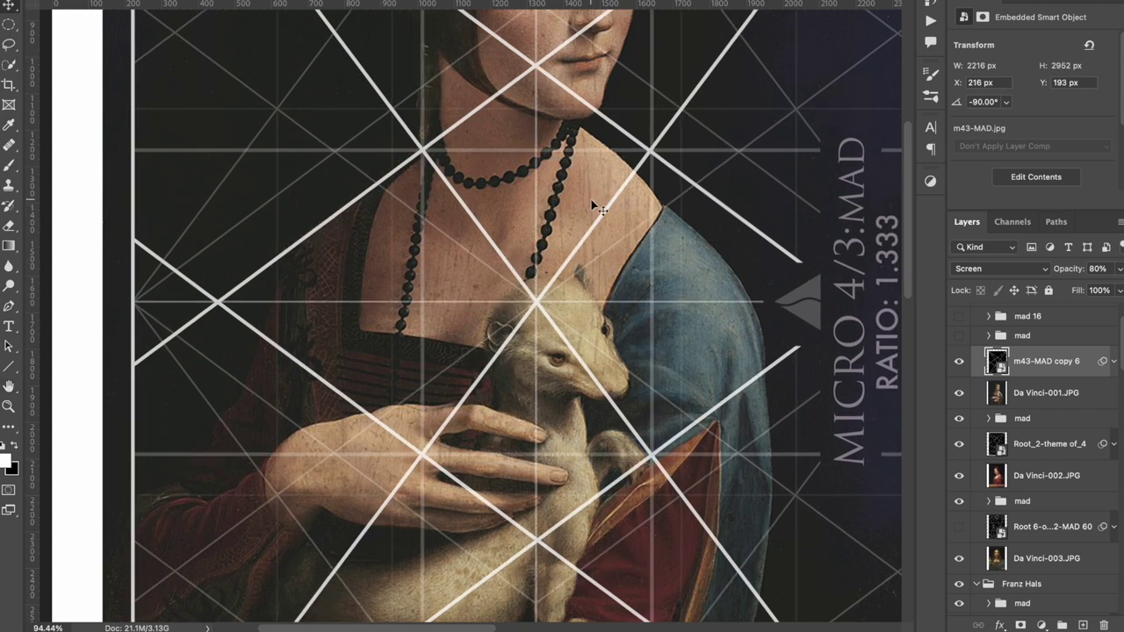
drag(674, 173, 665, 231)
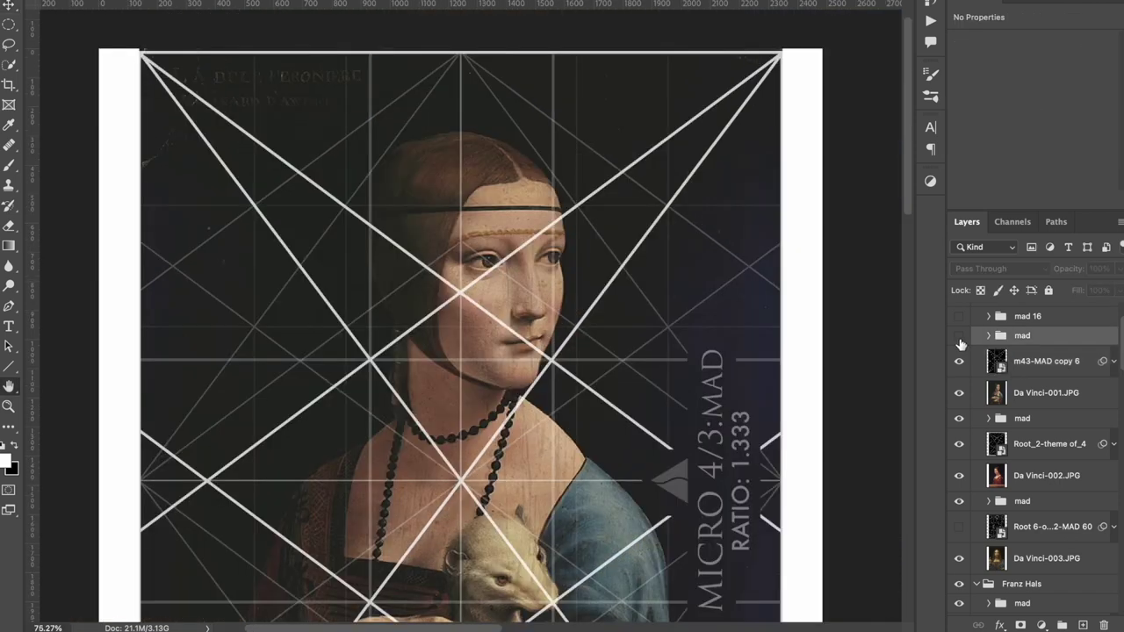
Overlay the denser mad group grid on Da Vinci-001.JPG and check it against the necklace, ermine, hand and red fabric
click(959, 335)
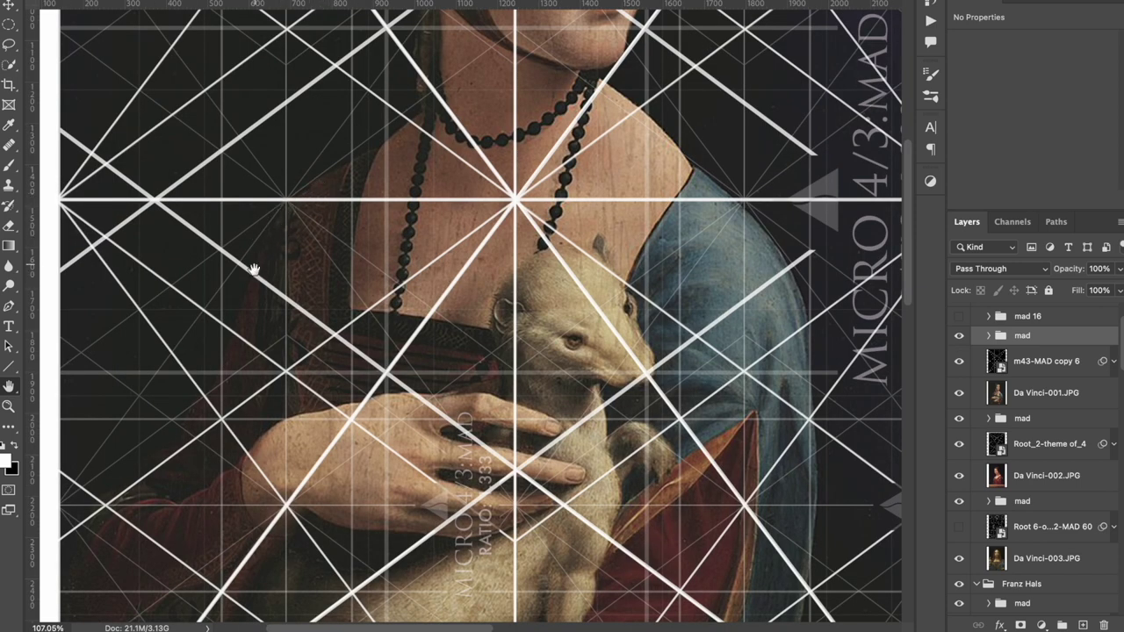
scroll(256, 260, down, 3)
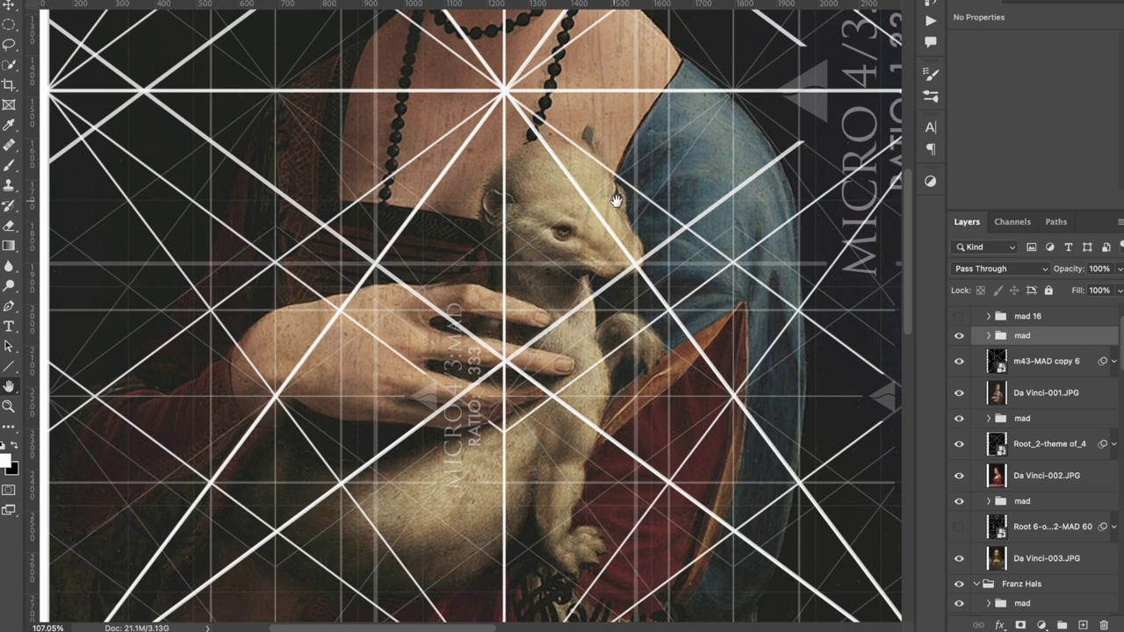
scroll(454, 313, down, 3)
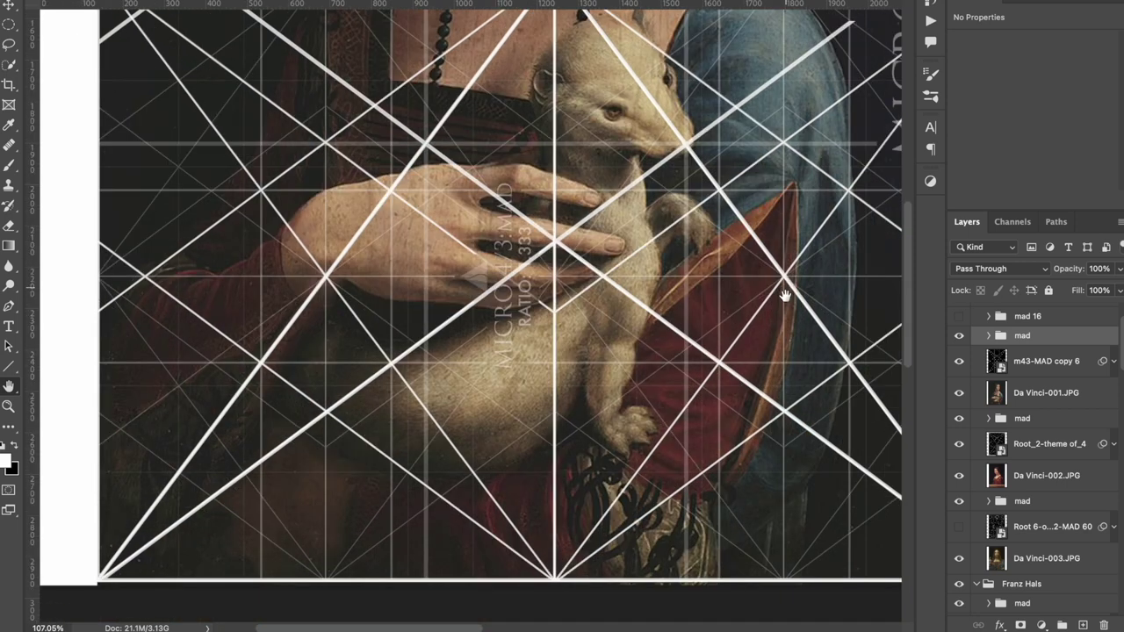
scroll(784, 264, down, 2)
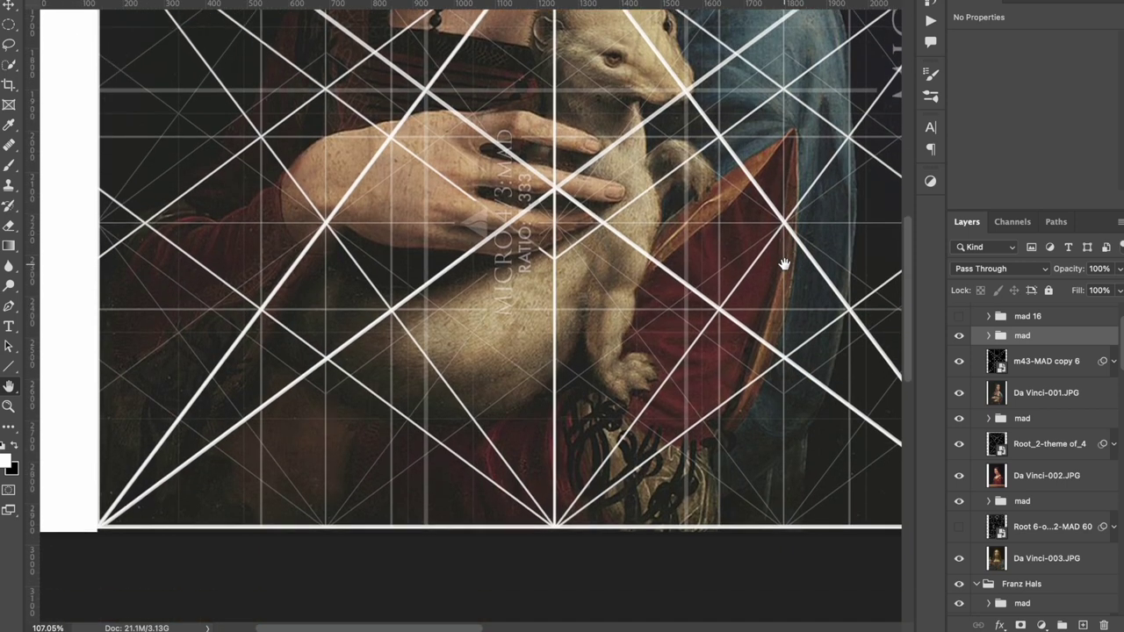
scroll(624, 387, up, 3)
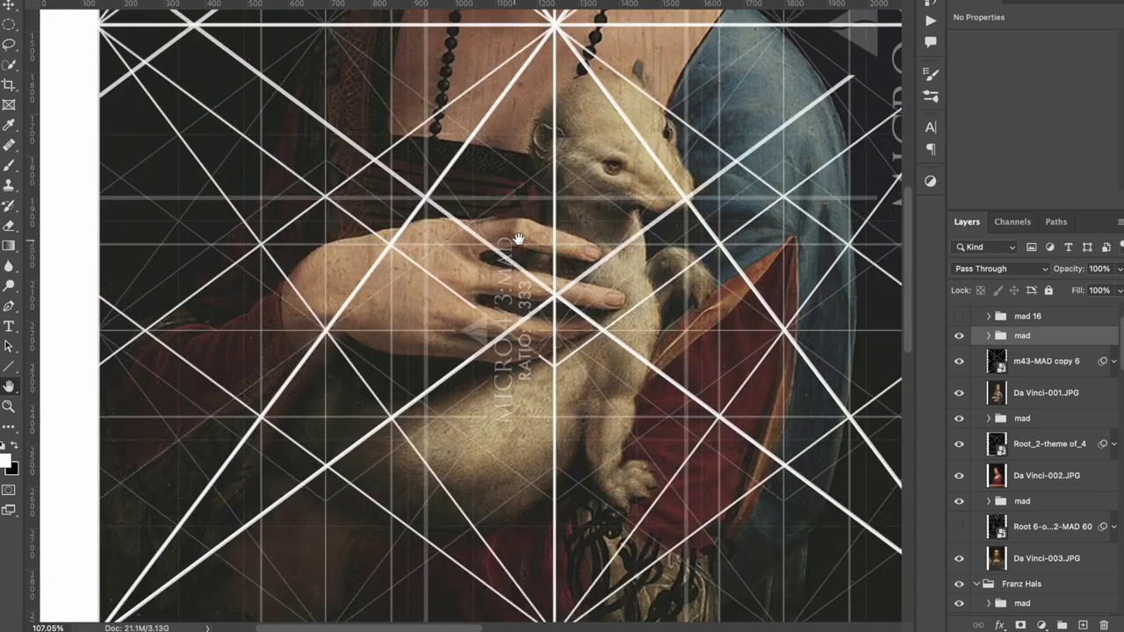